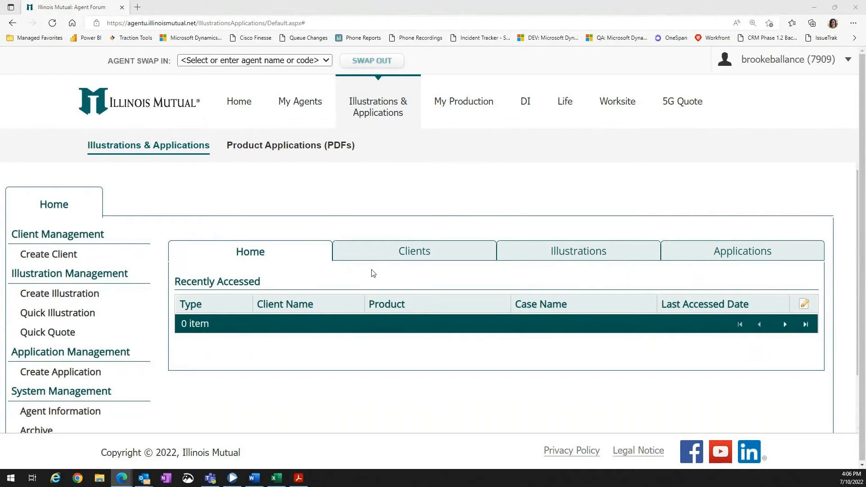
Start creating a new illustration.
scroll(326, 324, "down", 1)
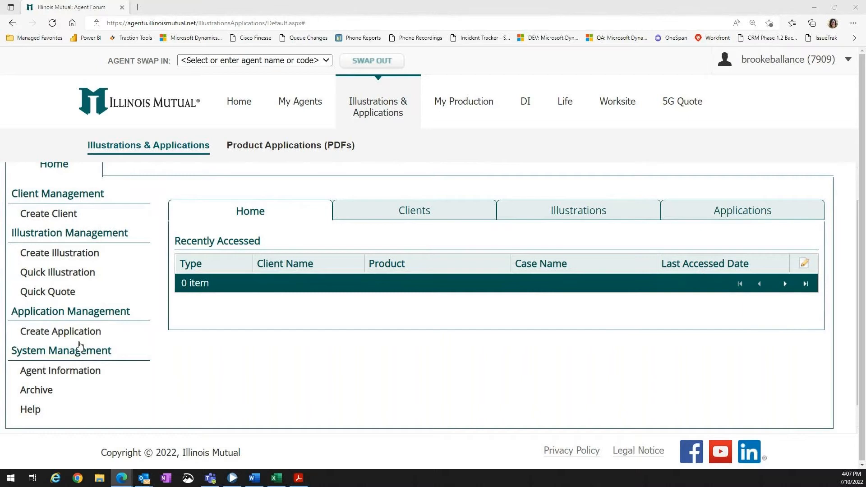
scroll(165, 332, "up", 1)
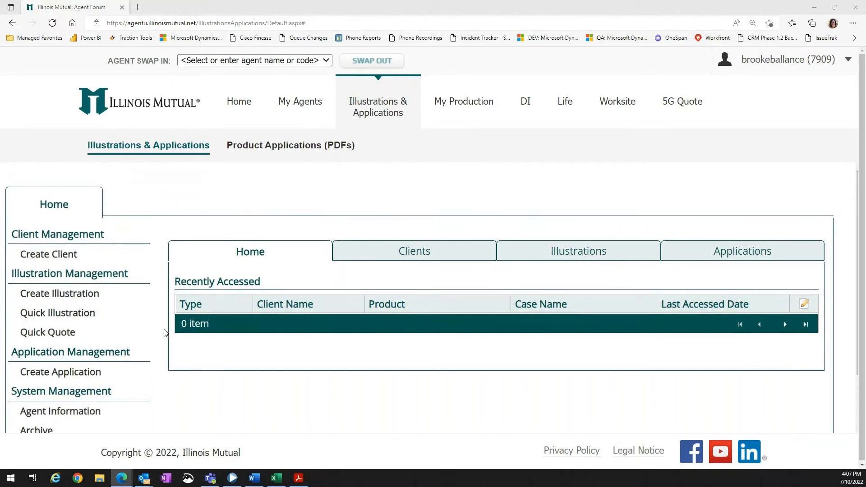
left_click(103, 304)
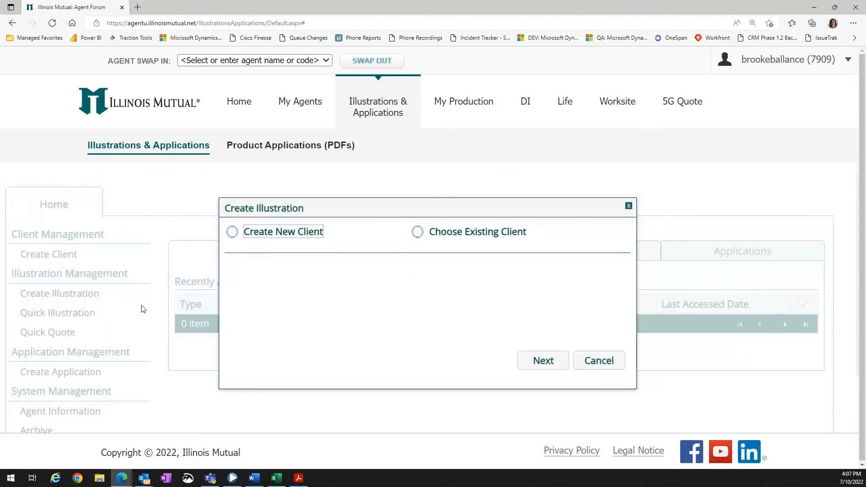
Compare creating a new client with choosing an existing client from the client list.
left_click(232, 232)
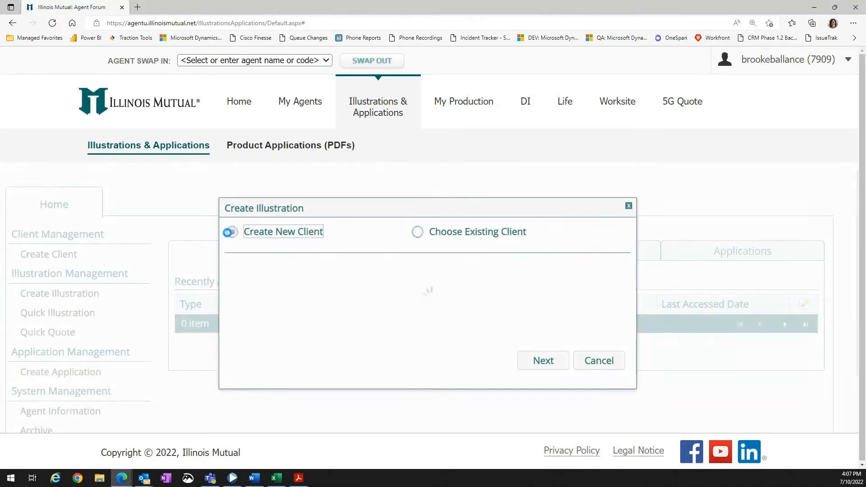
left_click(291, 283)
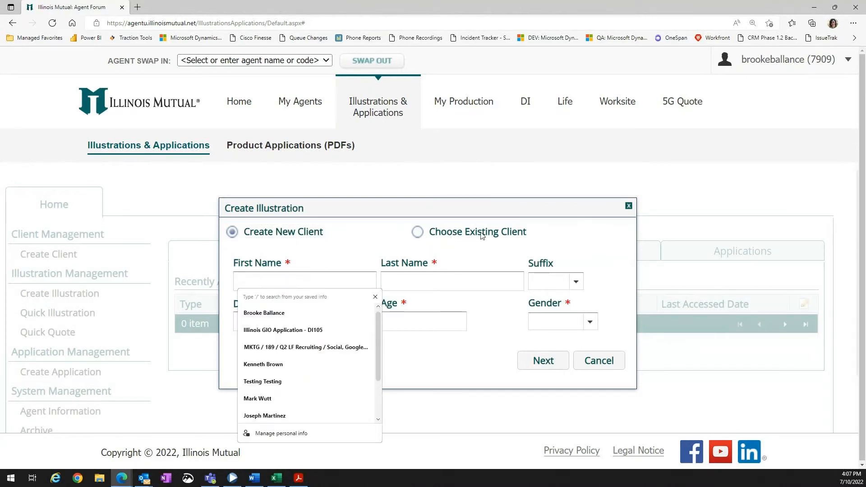
left_click(418, 234)
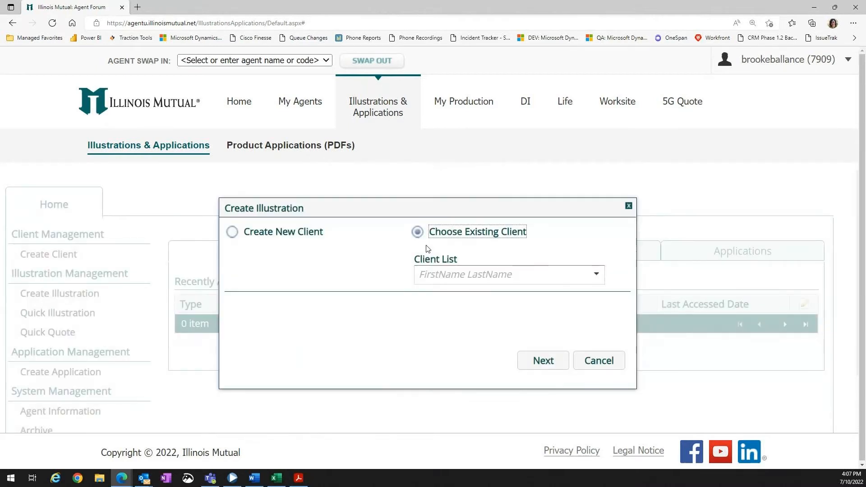
left_click(596, 276)
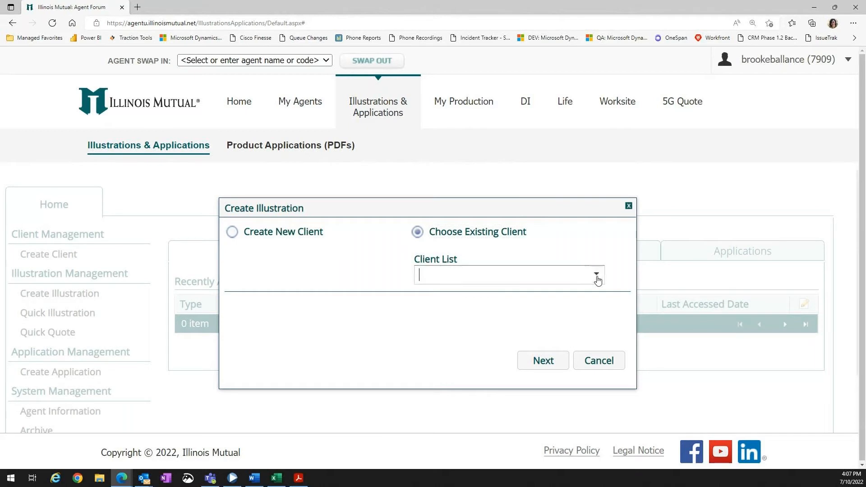
Create a new client with first name Sample and last name Illustration.
left_click(232, 232)
left_click(308, 279)
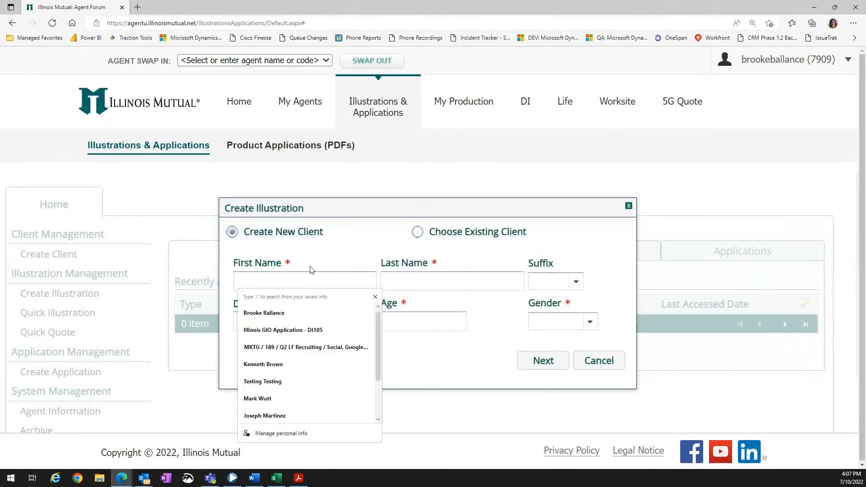
type("Sample")
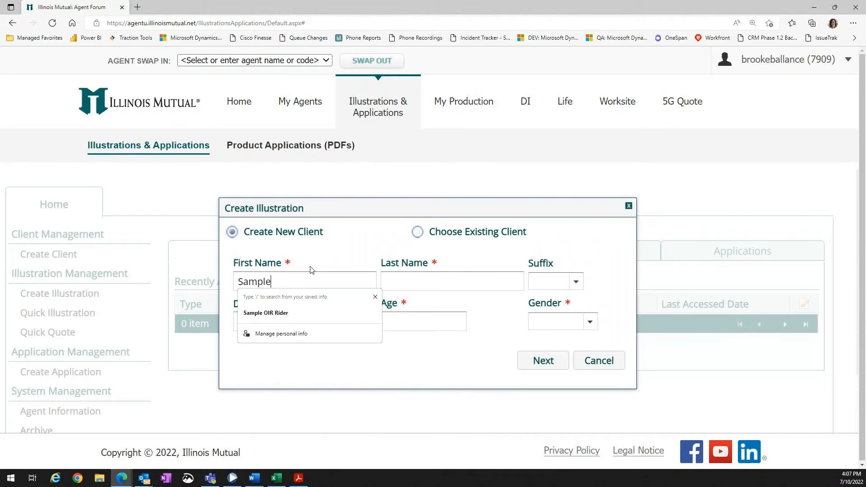
key("Tab")
type("Illust")
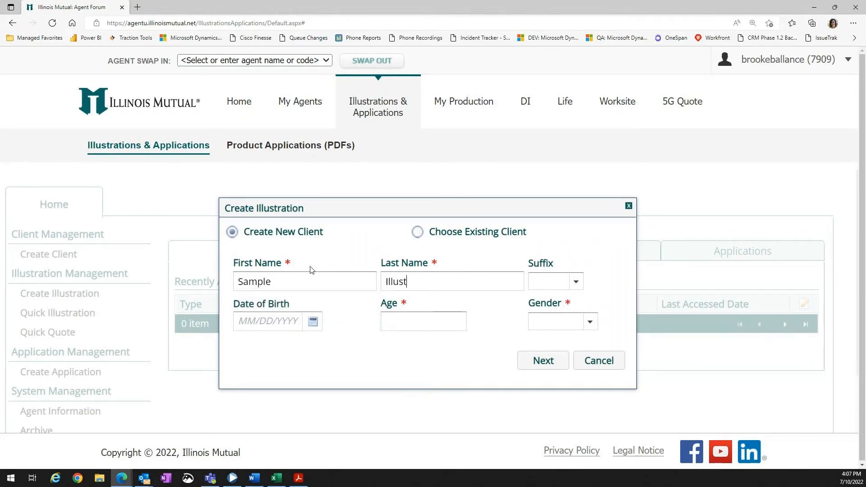
type("ration")
Set the client's age to 55 and gender to Male, and continue.
left_click(398, 327)
type("55")
left_click(552, 327)
left_click(540, 339)
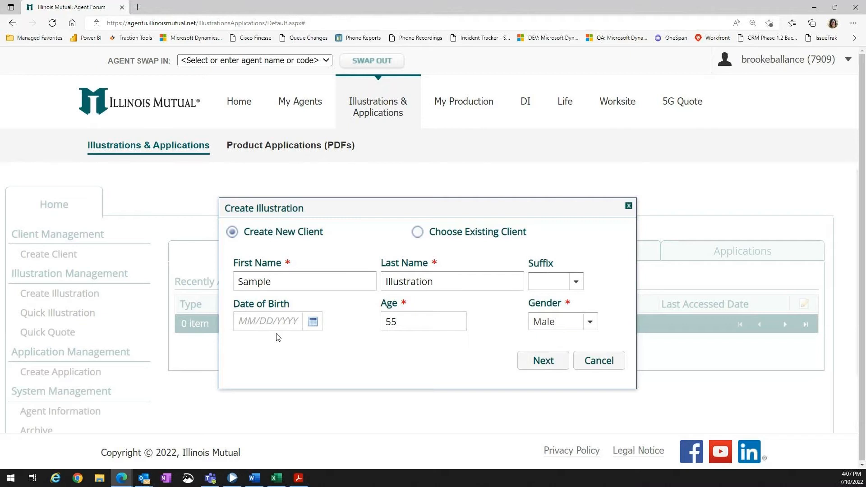
left_click(543, 363)
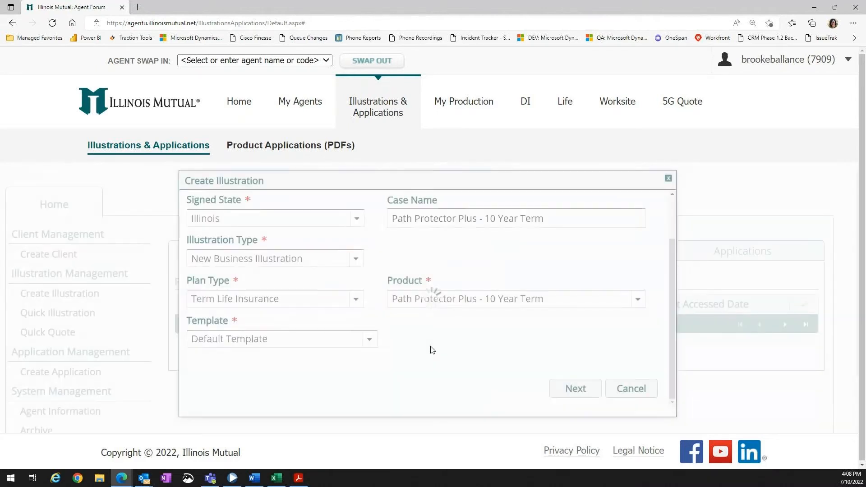
Set the plan type to Whole Life Insurance and the product to Simplified Issue - Continuous Pay Whole Life.
left_click(354, 300)
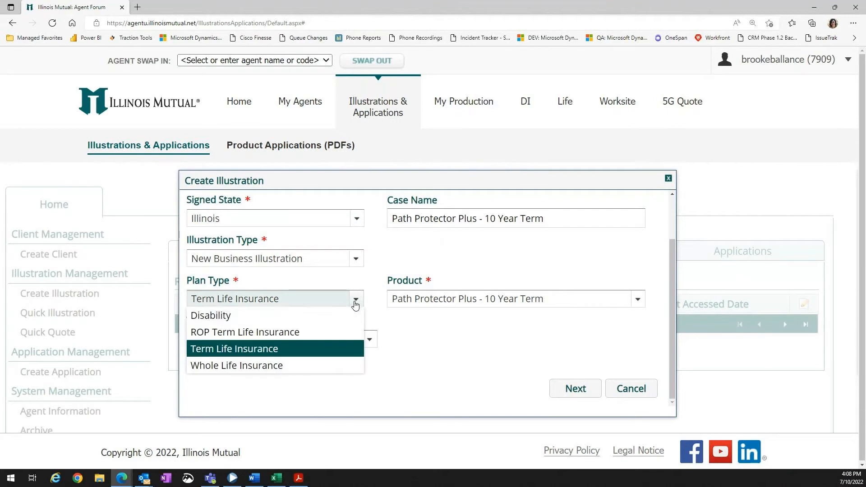
left_click(341, 366)
left_click(526, 299)
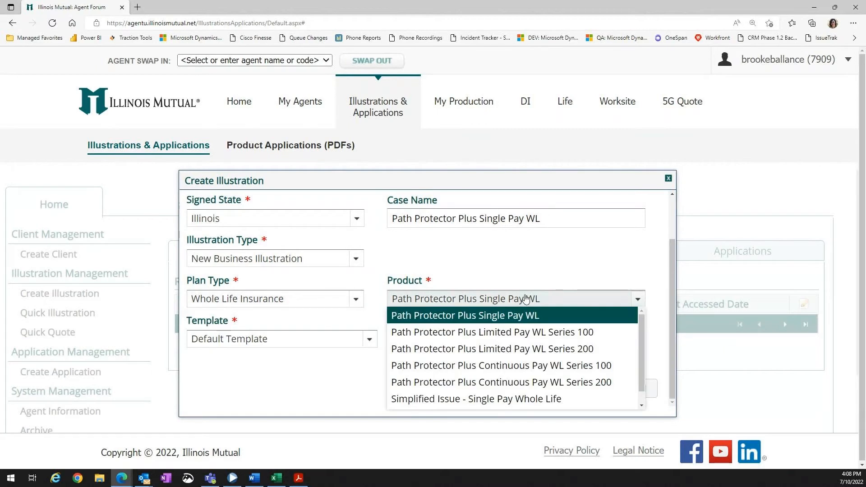
left_click_drag(643, 323, 640, 353)
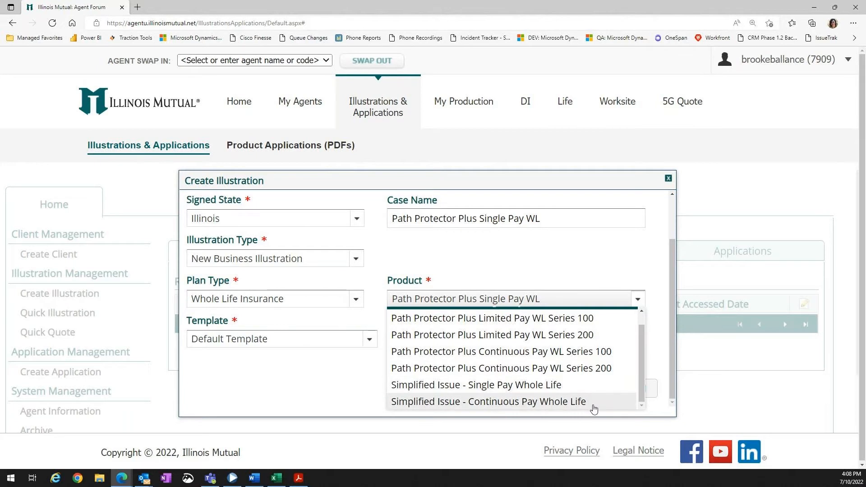
left_click(564, 402)
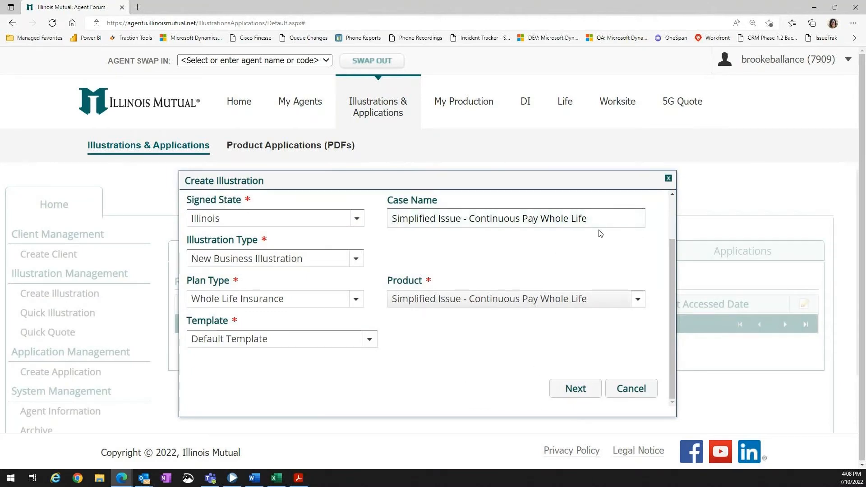
Keep the default case name and signed state, and proceed to create the illustration.
left_click_drag(595, 219, 390, 230)
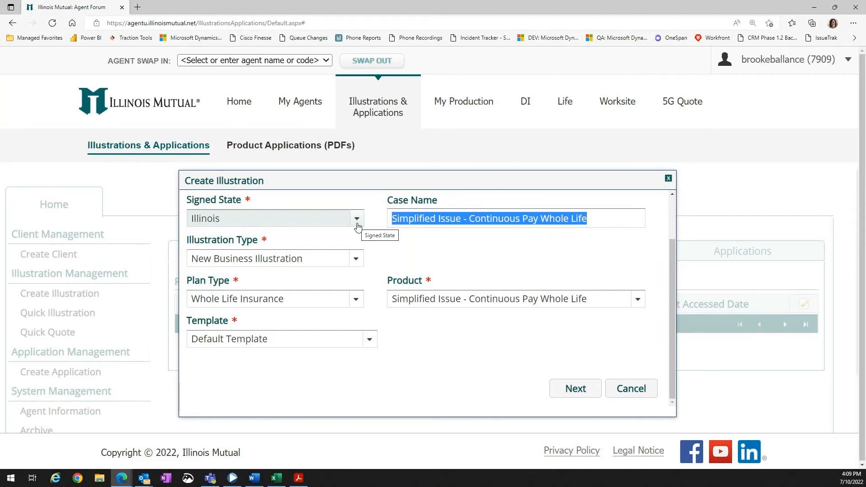
left_click(328, 218)
left_click(236, 289)
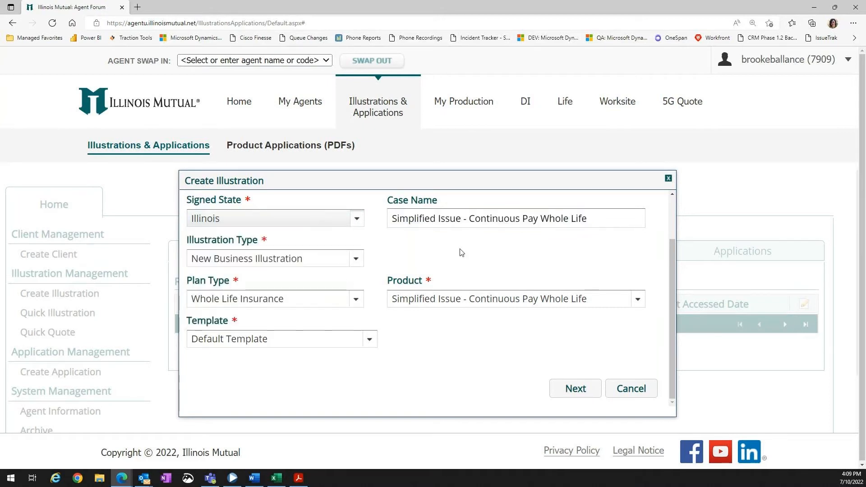
left_click(569, 390)
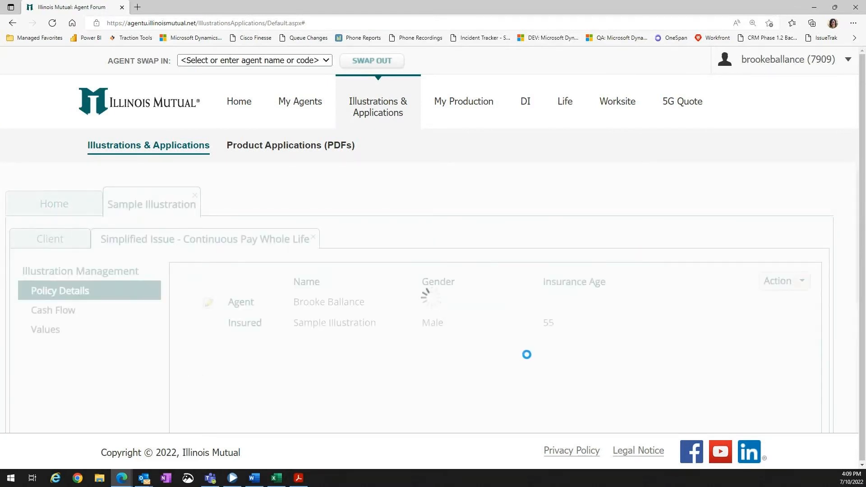
Review the policy details, including the input type and payment mode options.
scroll(526, 349, "down", 1)
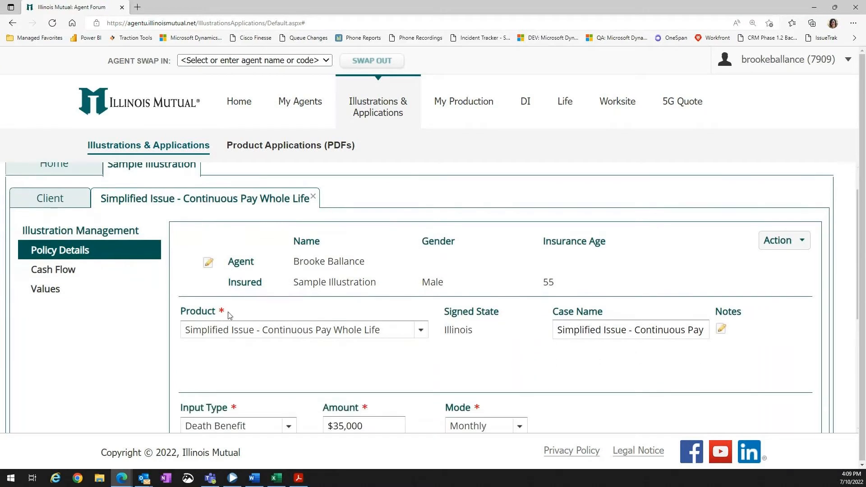
scroll(227, 312, "up", 1)
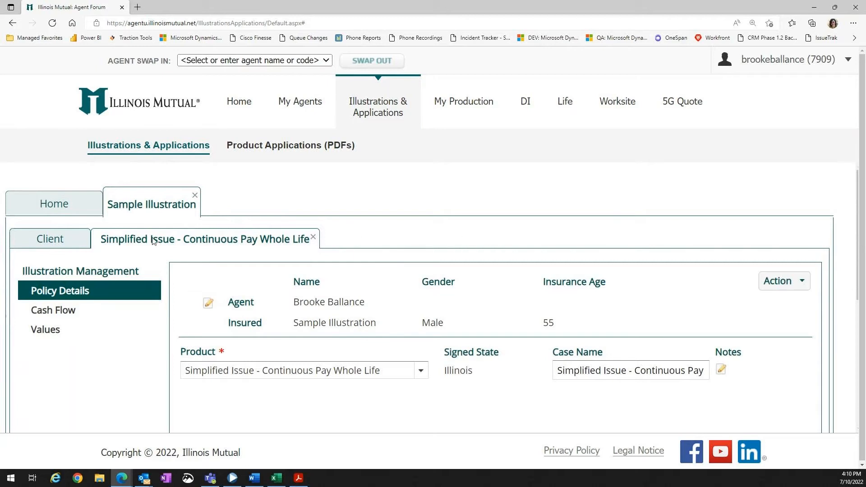
scroll(235, 289, "down", 2)
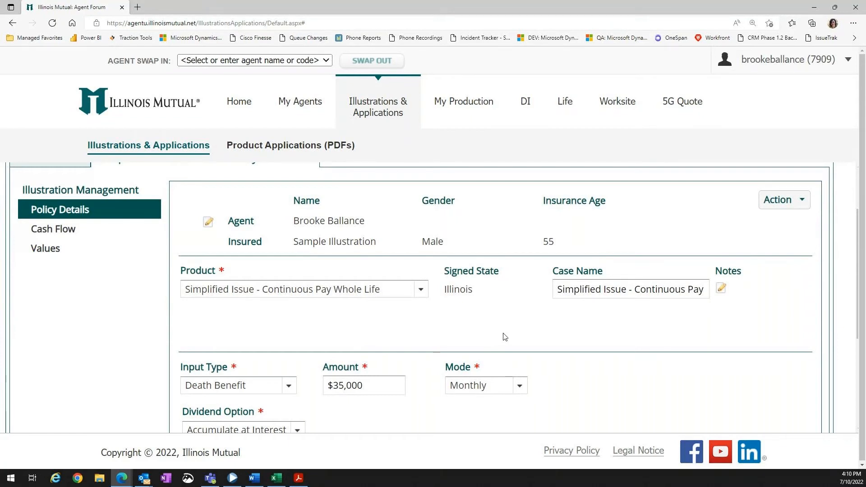
scroll(498, 309, "down", 1)
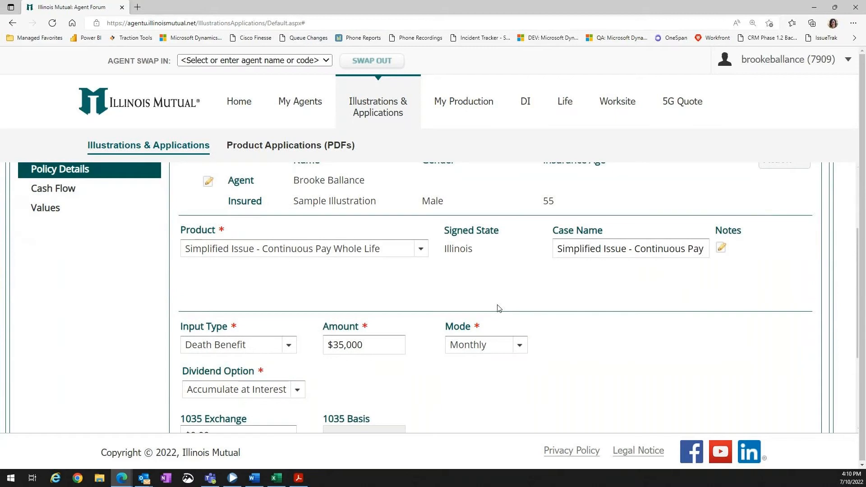
scroll(499, 308, "down", 2)
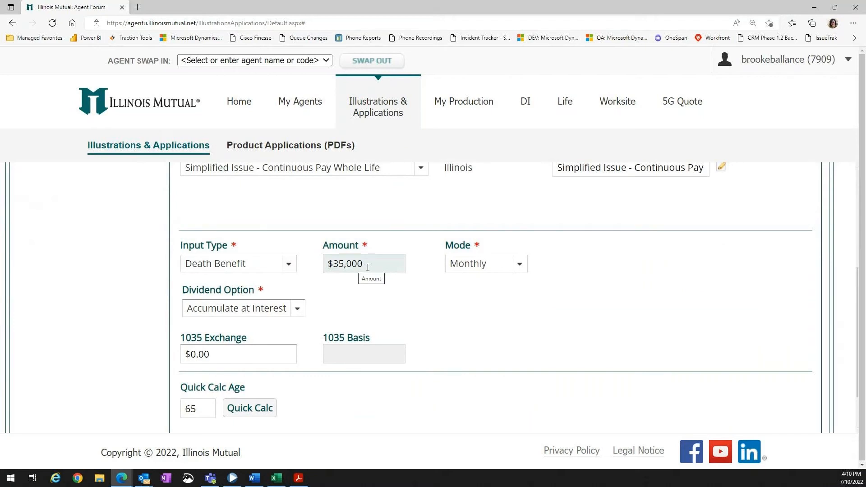
left_click(289, 266)
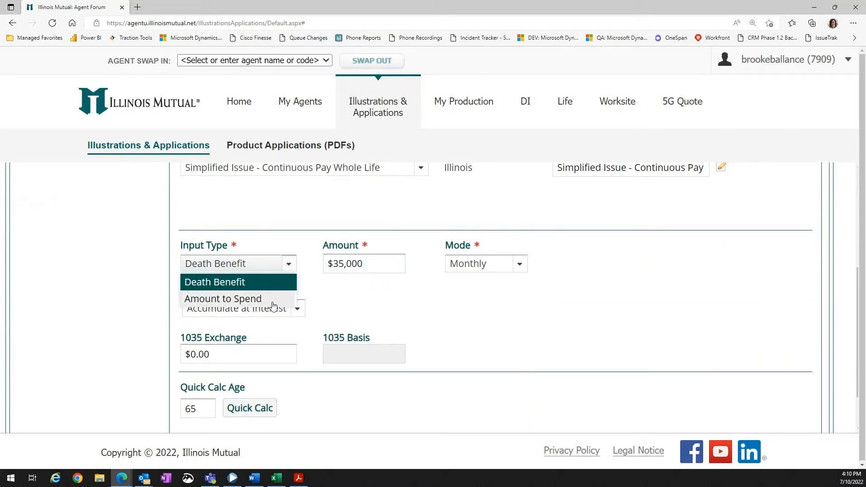
left_click(341, 279)
left_click(523, 267)
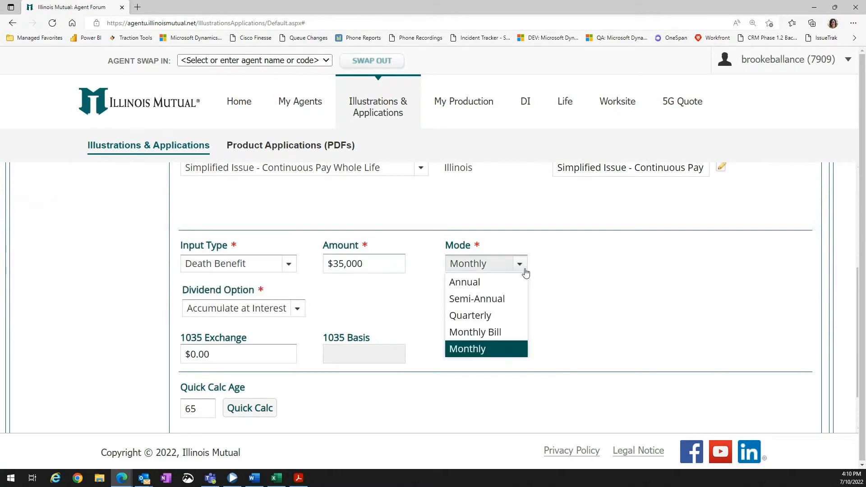
left_click(513, 357)
Set the death benefit amount to 50000.
left_click(386, 263)
left_click_drag(386, 263, 305, 267)
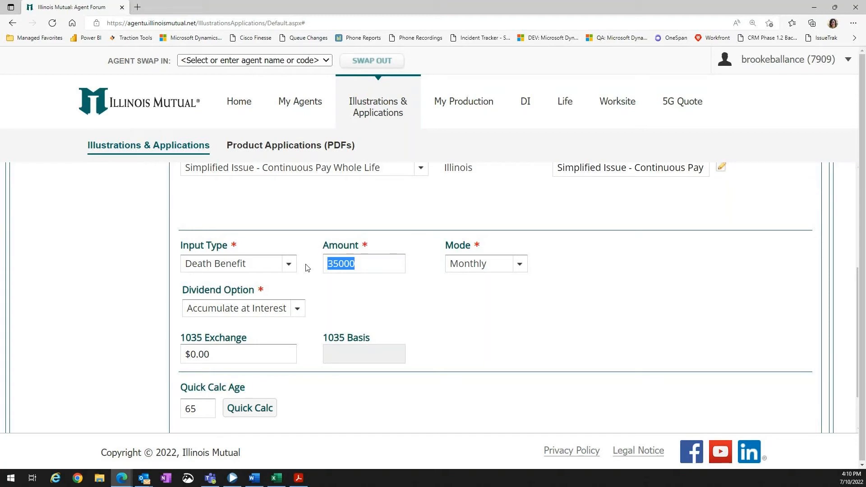
type("50000")
key("Tab")
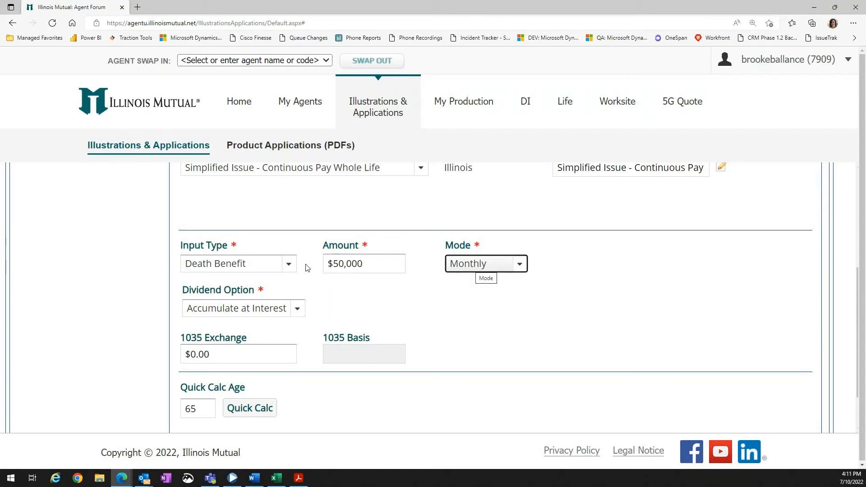
Try a death benefit amount of 75000, then set the amount to 35000.
left_click(403, 269)
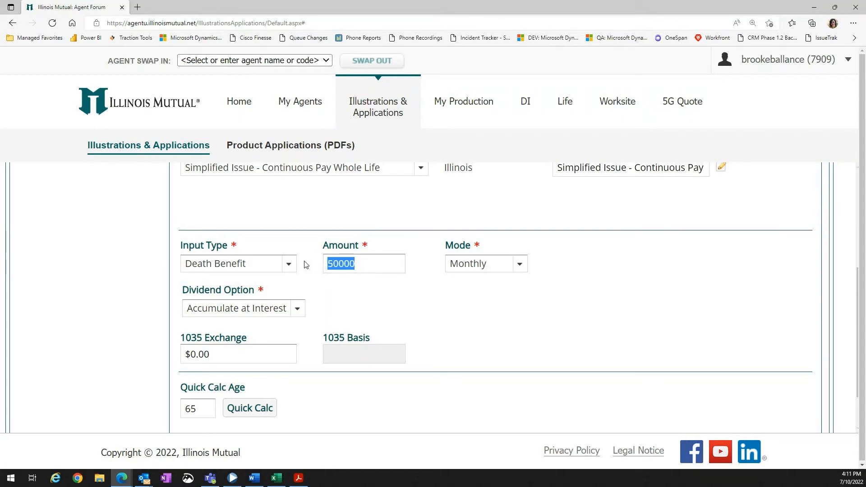
type("75000")
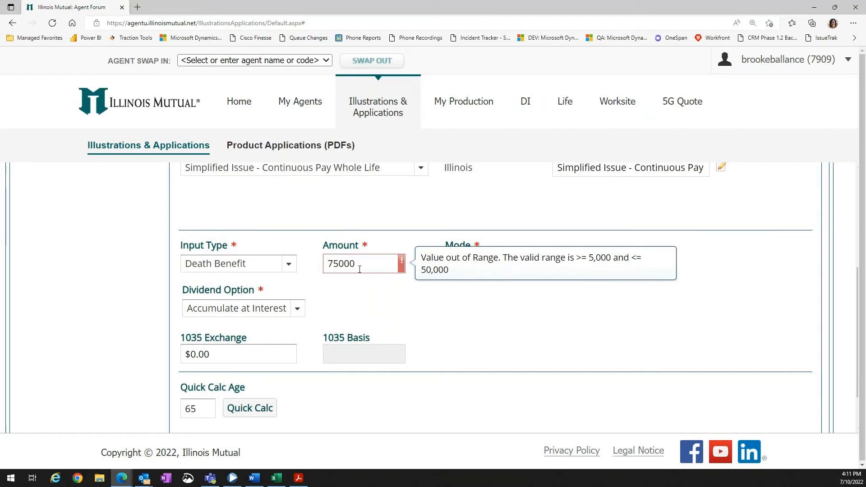
left_click_drag(360, 269, 315, 266)
type("35000")
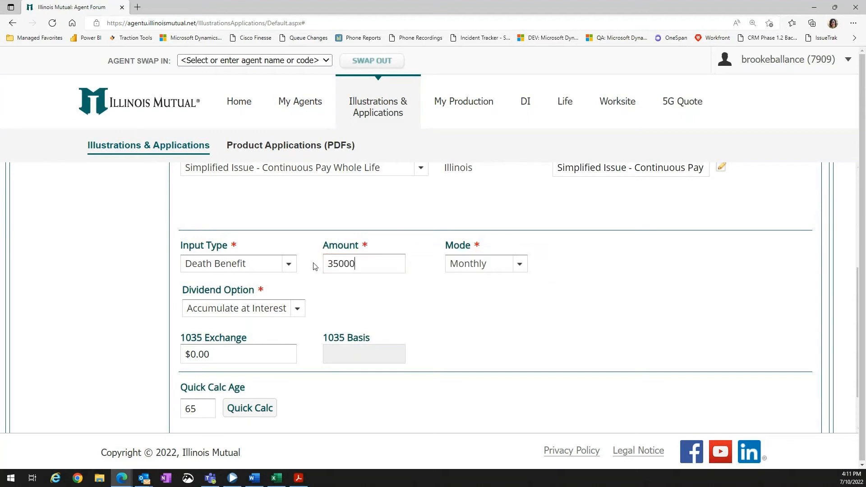
key("Tab")
Run a Quick Calc for age 65 and review the calculated values.
left_click(454, 320)
scroll(450, 323, "down", 1)
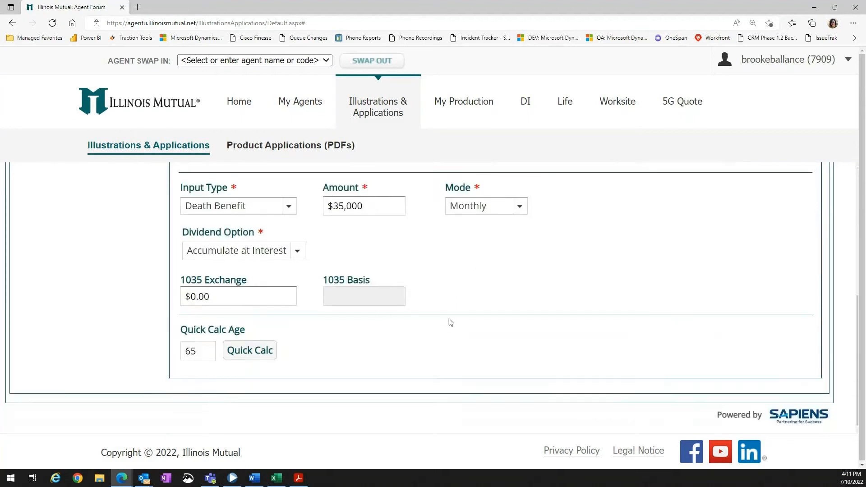
left_click(249, 351)
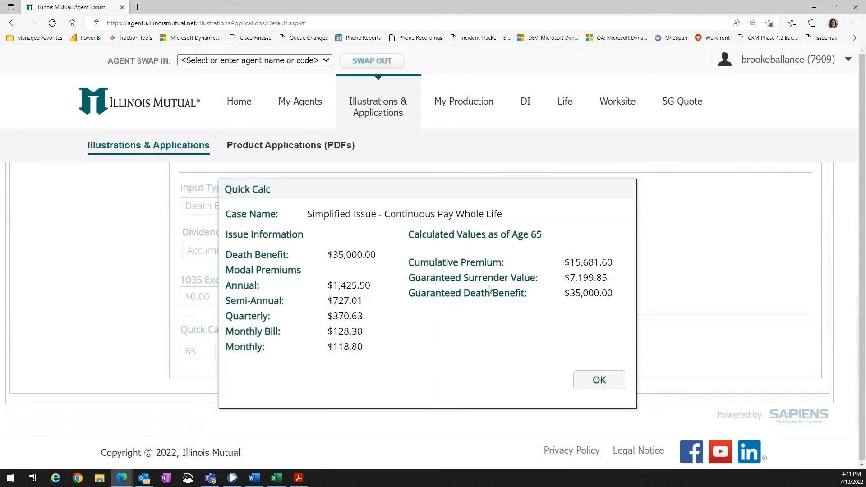
left_click(599, 380)
scroll(565, 382, "up", 4)
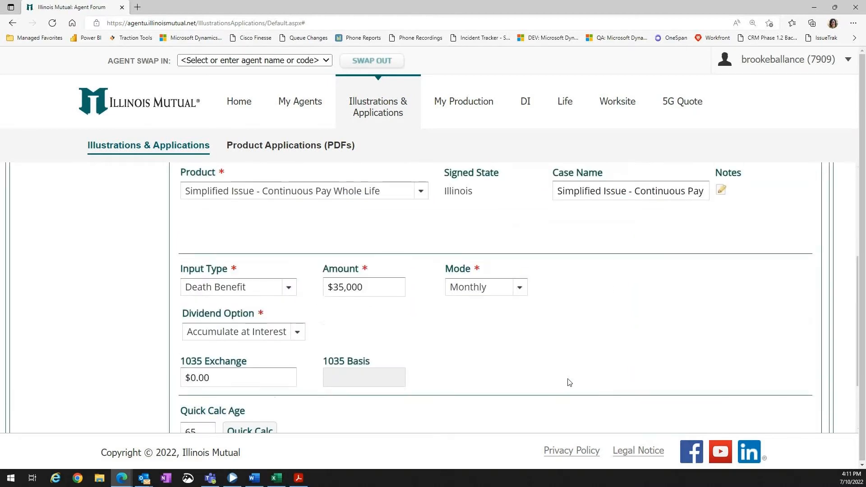
scroll(568, 384, "up", 1)
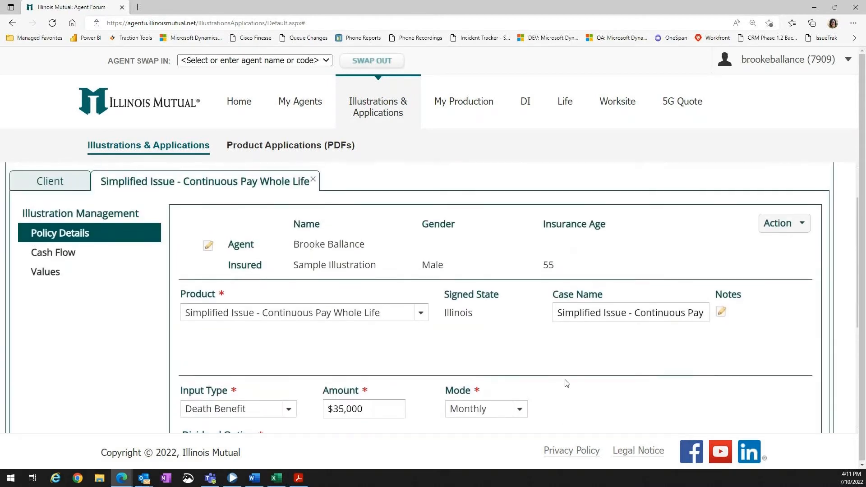
Open the illustration's Cash Flow section to view the loan and loan repayment tables.
left_click(65, 259)
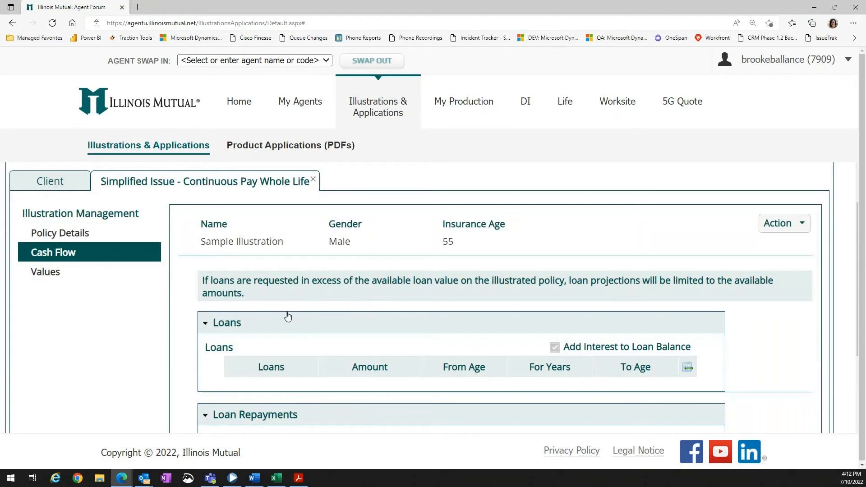
scroll(288, 315, "down", 1)
scroll(288, 316, "down", 2)
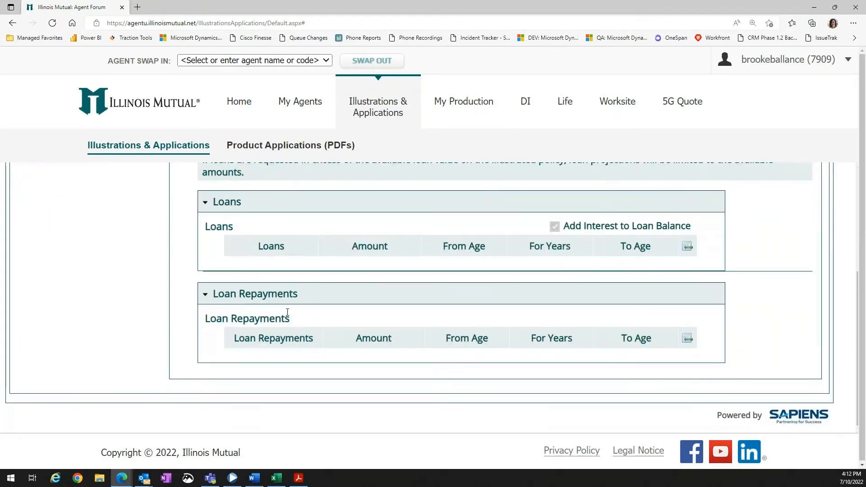
Add a loan row with the Input loan type, then delete that row again.
left_click(686, 246)
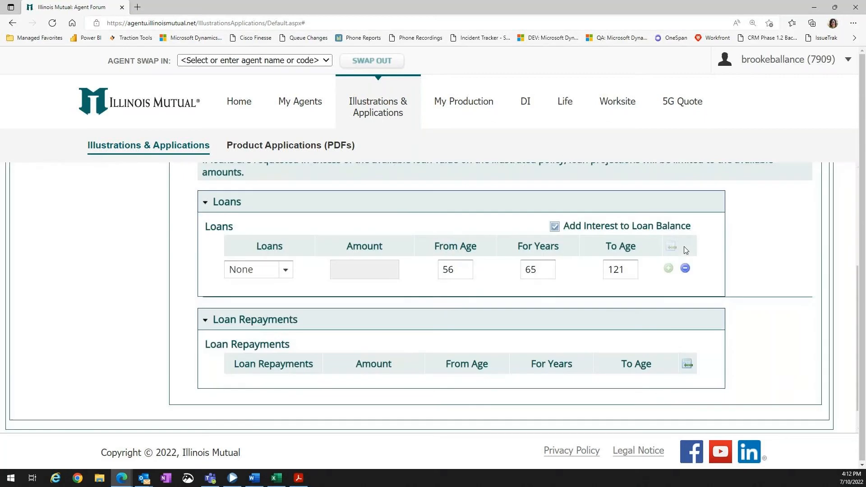
left_click(285, 272)
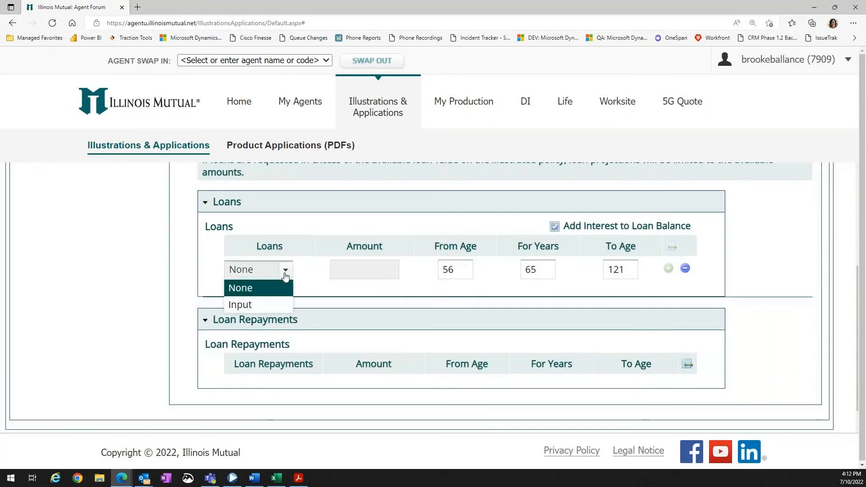
left_click(278, 303)
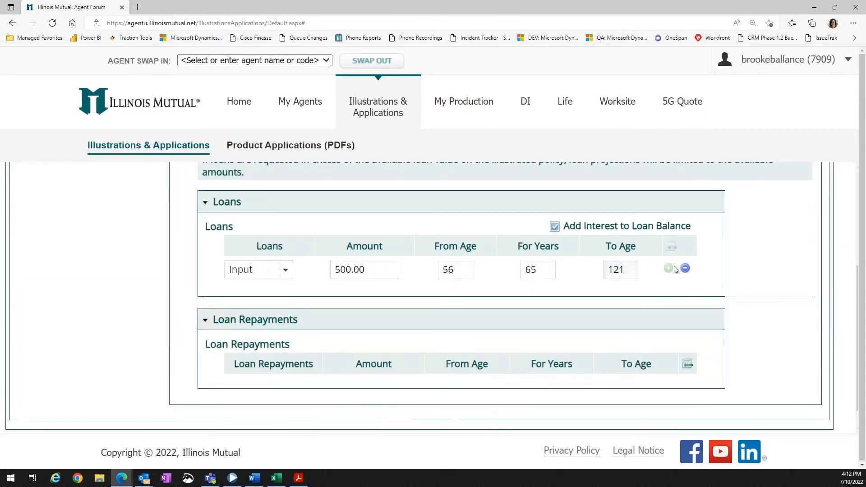
left_click(685, 271)
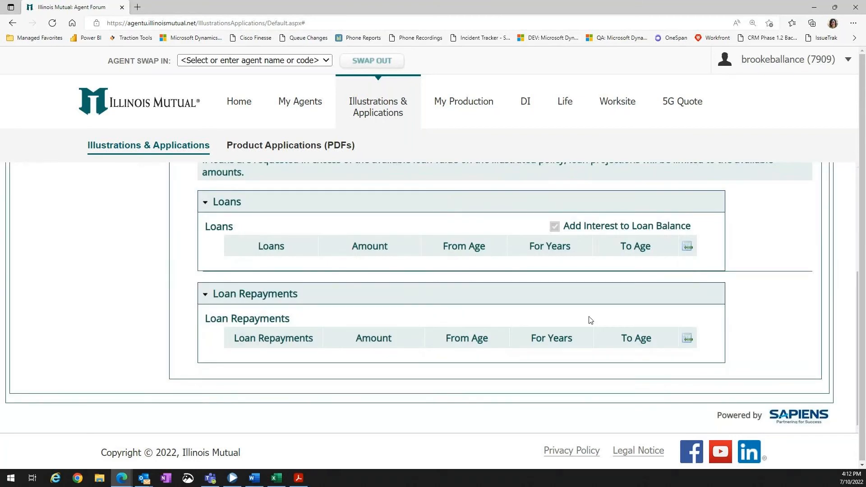
Open the Values section and review the premiums and guaranteed year-by-year values table.
scroll(558, 330, "up", 2)
scroll(509, 338, "up", 1)
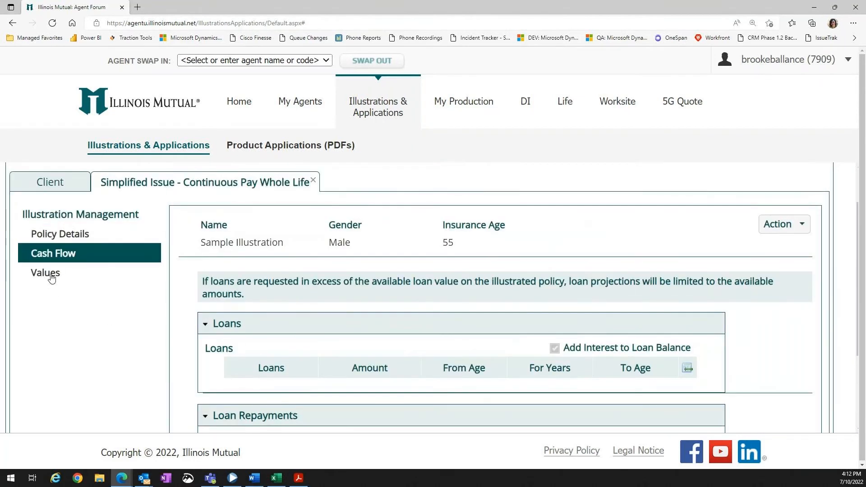
left_click(45, 273)
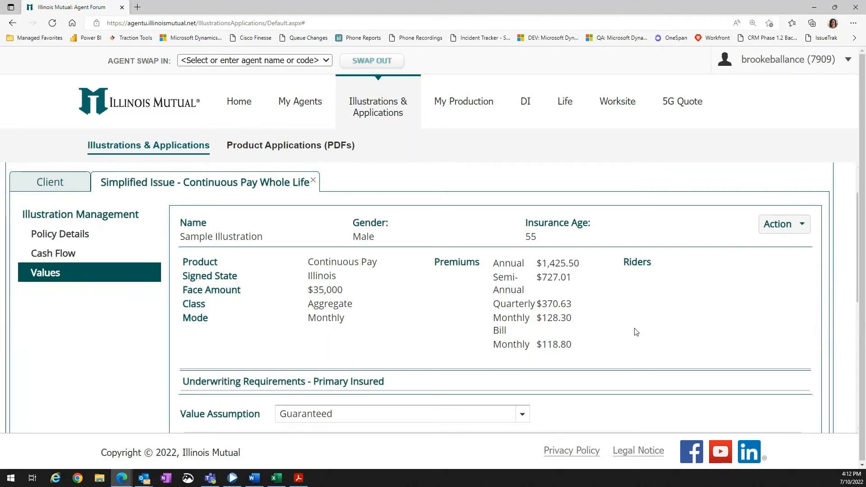
scroll(473, 325, "down", 4)
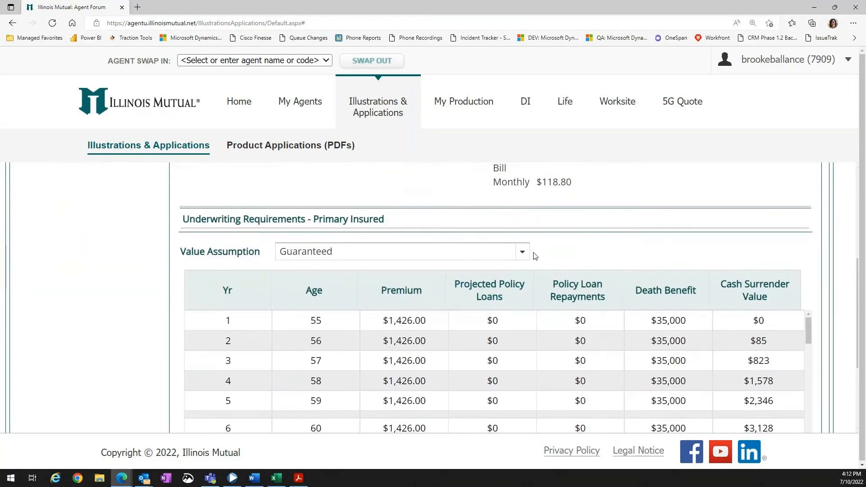
scroll(555, 259, "down", 3)
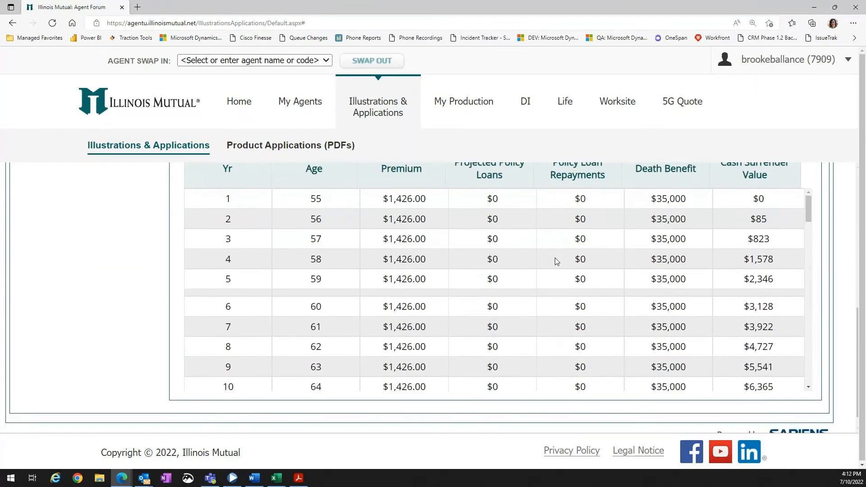
scroll(539, 313, "up", 2)
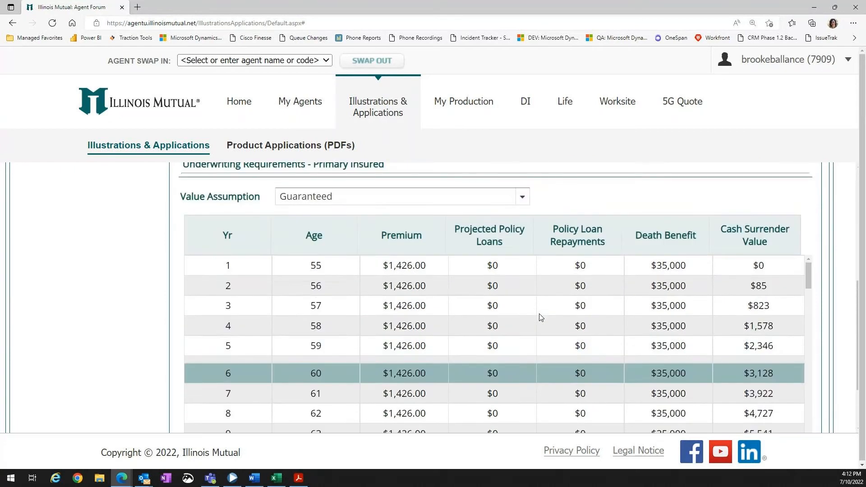
scroll(540, 316, "up", 3)
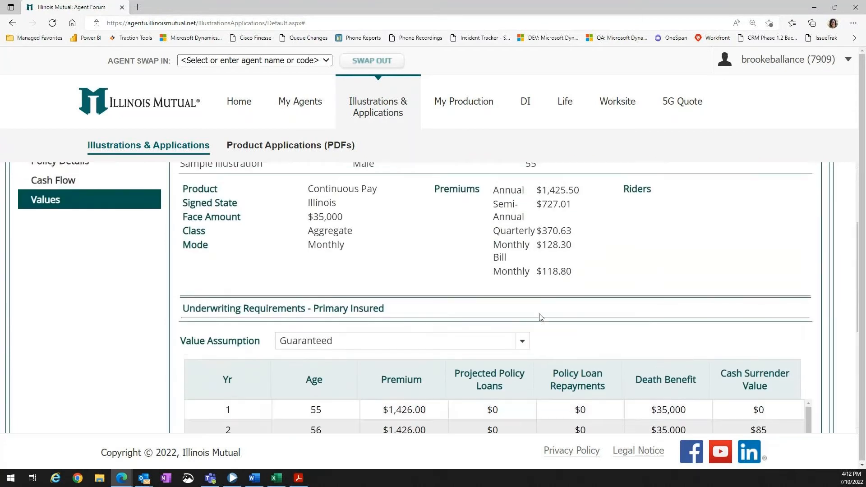
scroll(532, 318, "up", 1)
scroll(522, 320, "up", 1)
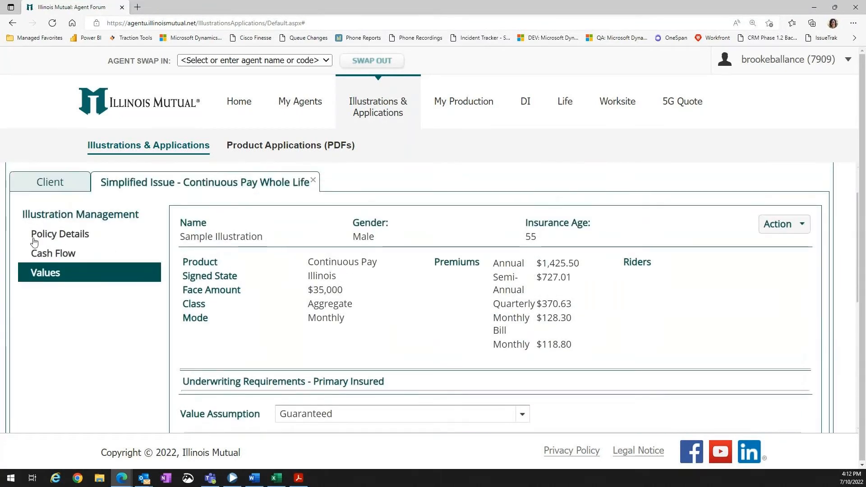
Return to Policy Details, preview the illustration, and open the downloaded PDF.
left_click(57, 239)
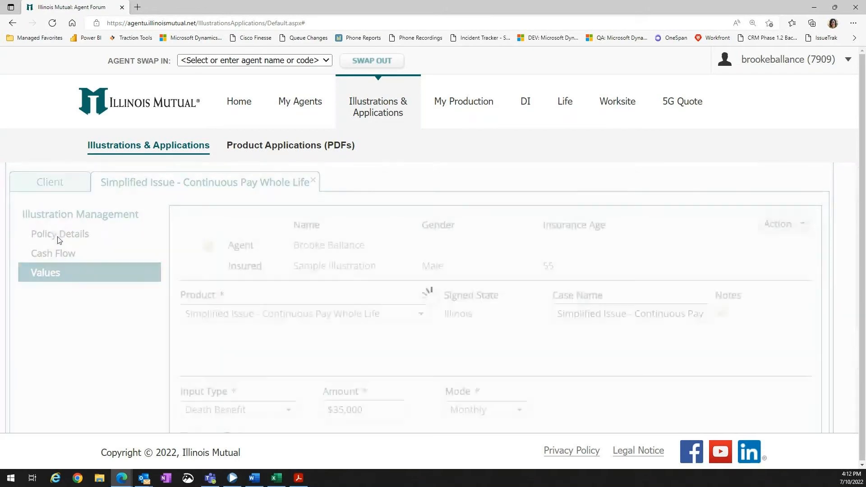
scroll(469, 306, "down", 2)
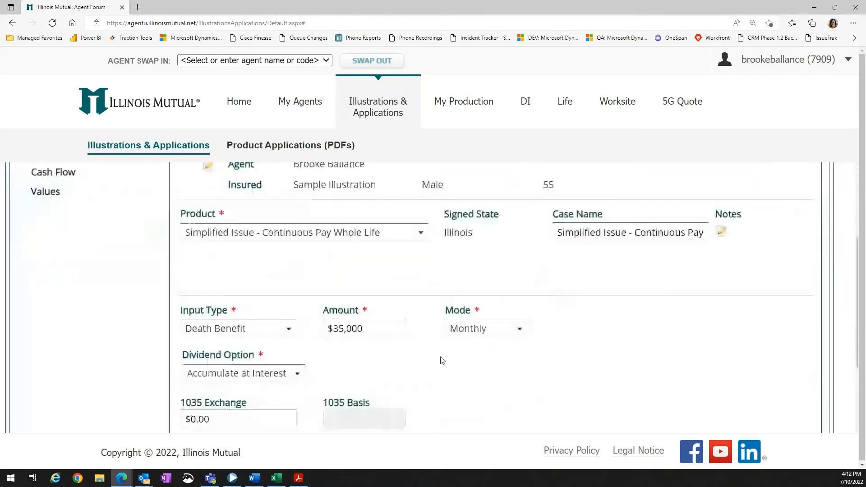
scroll(475, 379, "up", 3)
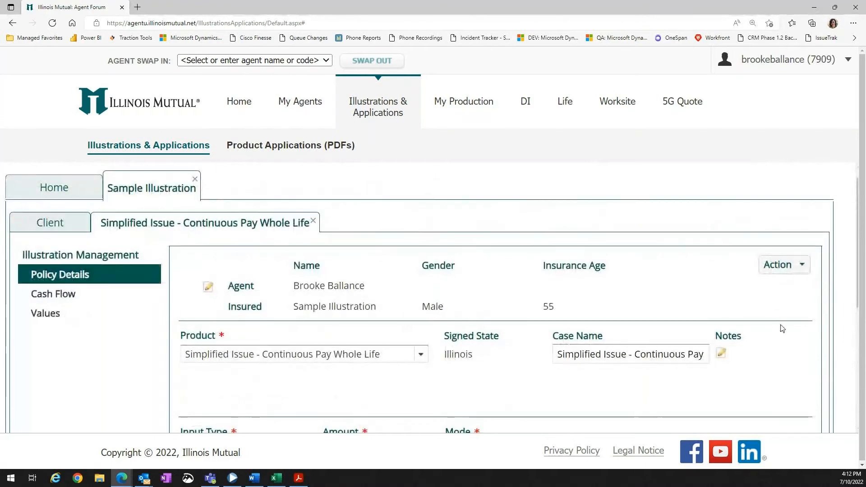
left_click(803, 267)
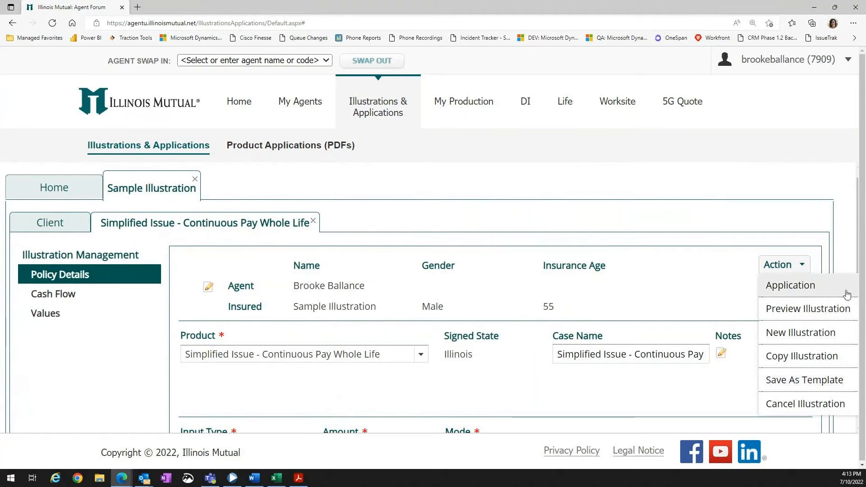
left_click(846, 316)
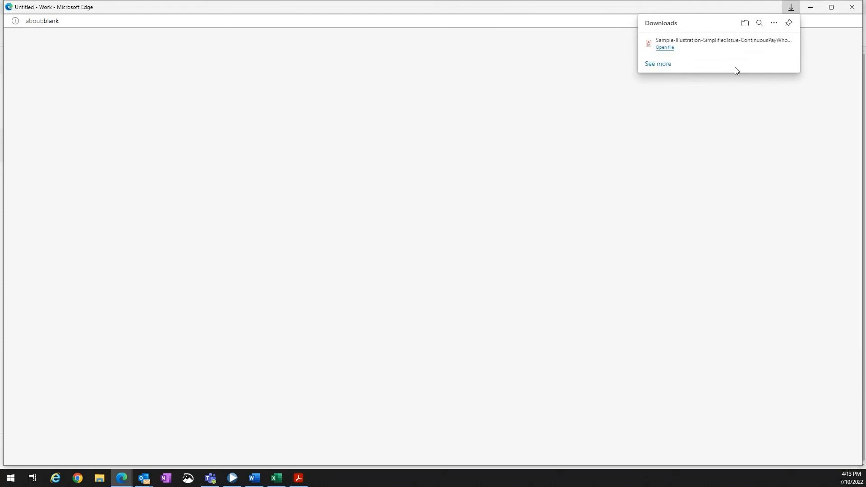
left_click(664, 50)
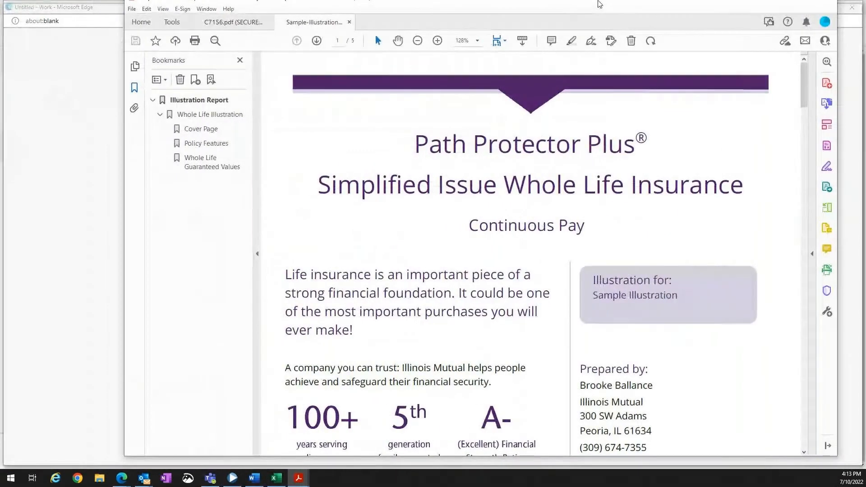
Read through the illustration PDF's pages, then minimize it and close the blank browser window.
left_click(133, 264)
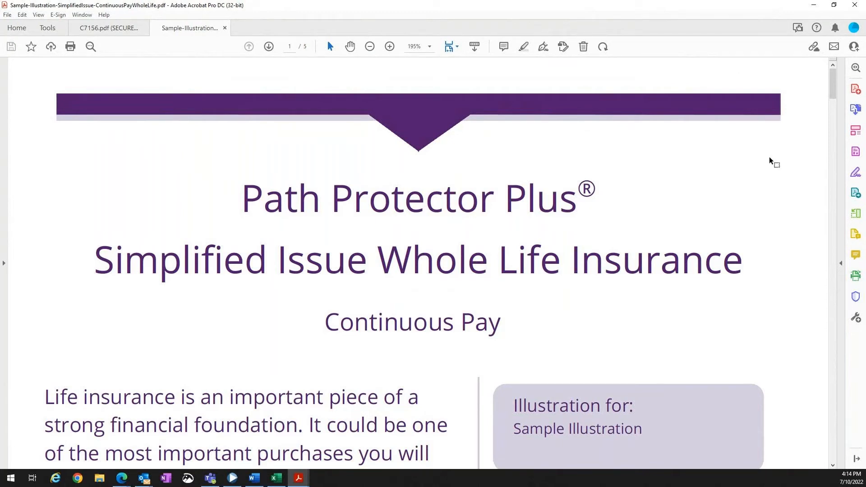
left_click_drag(834, 84, 835, 106)
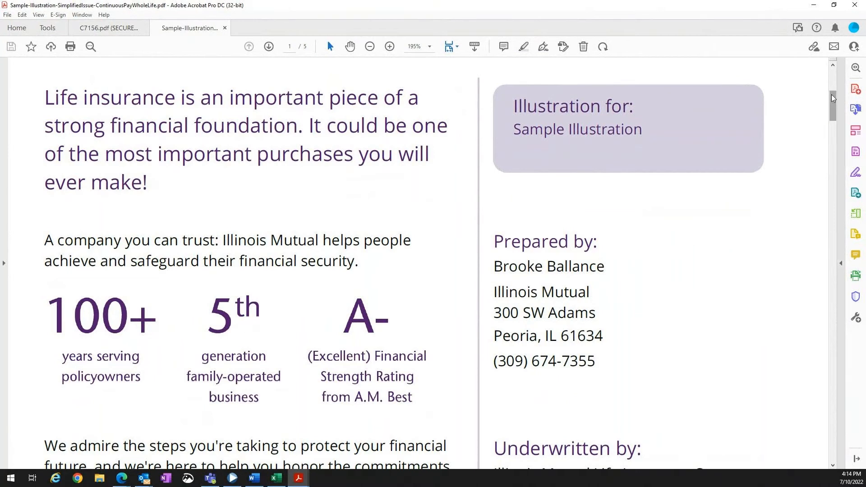
left_click_drag(832, 99, 841, 155)
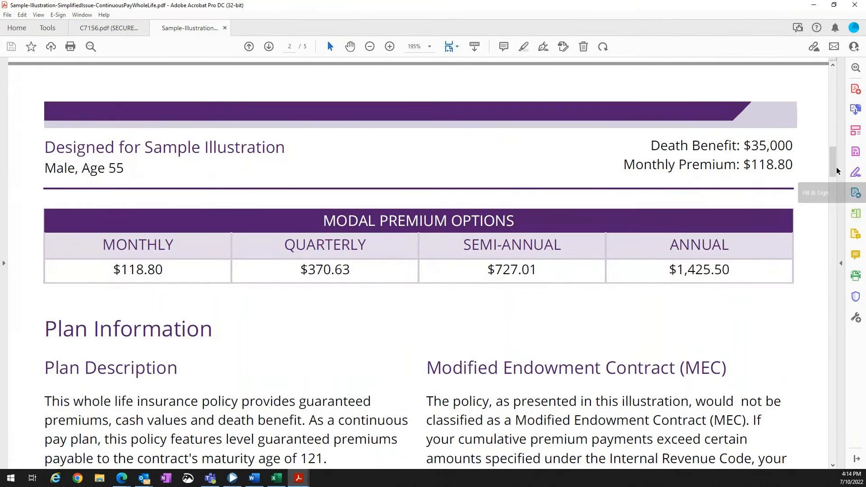
left_click_drag(835, 165, 842, 181)
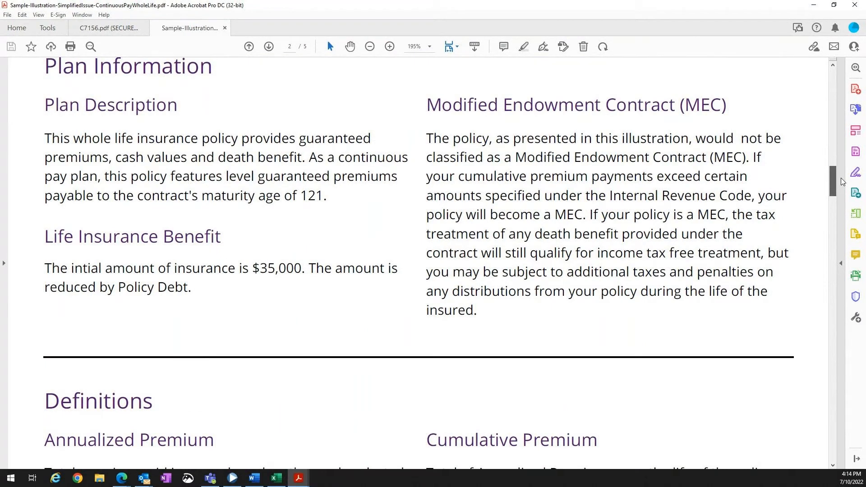
left_click_drag(842, 181, 850, 234)
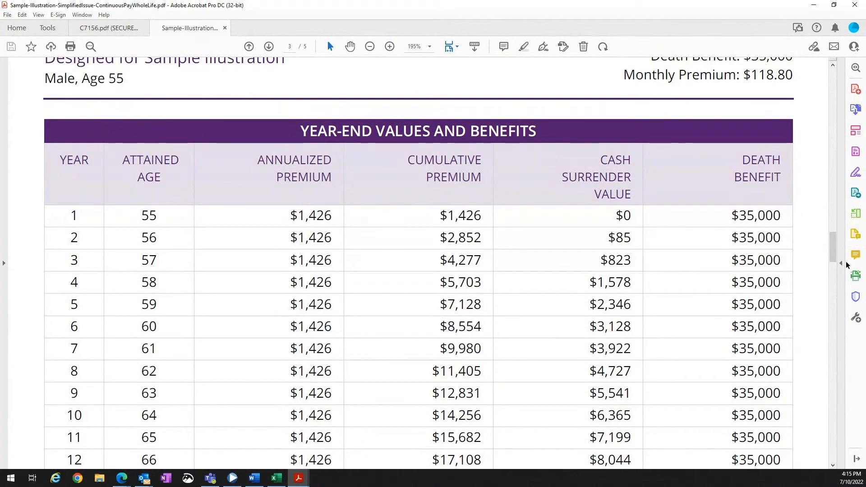
left_click_drag(834, 251, 834, 74)
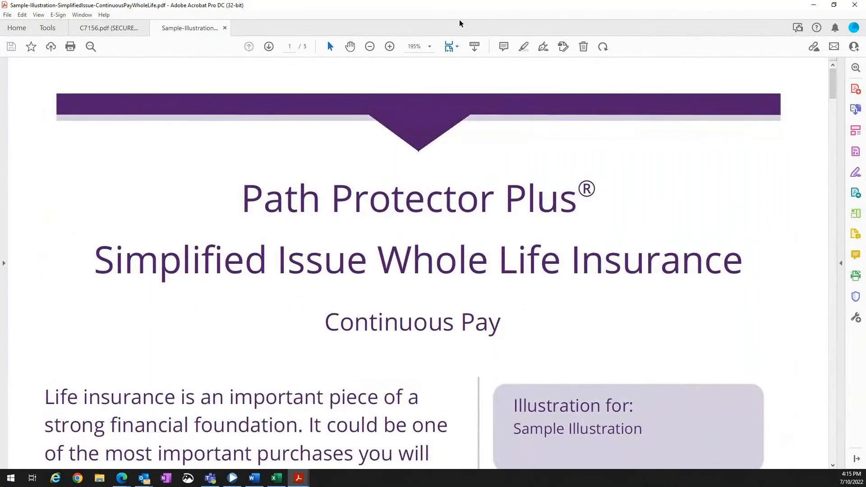
left_click(814, 7)
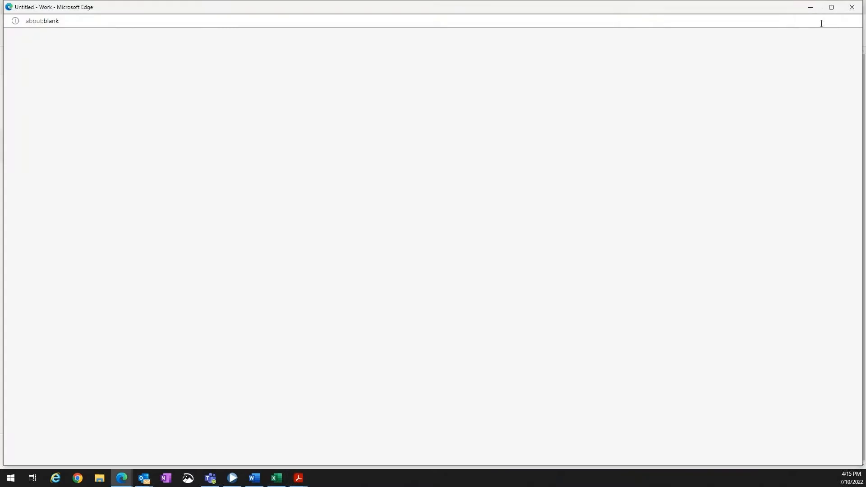
left_click(852, 10)
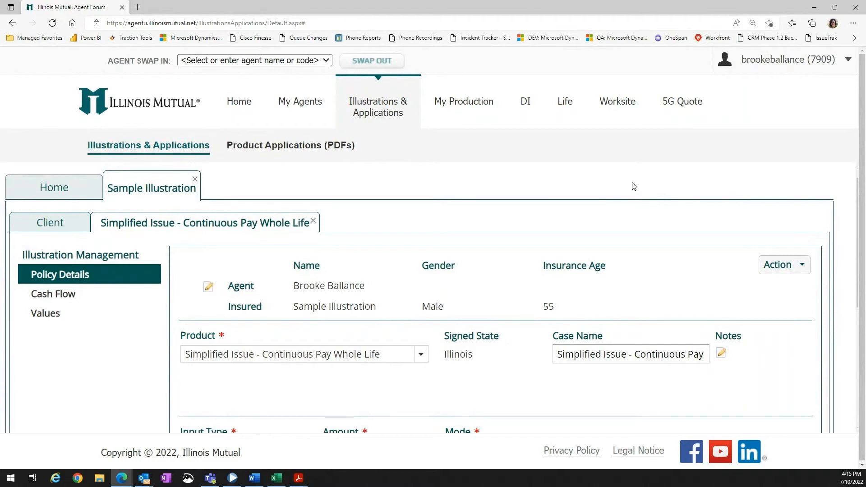
left_click(798, 267)
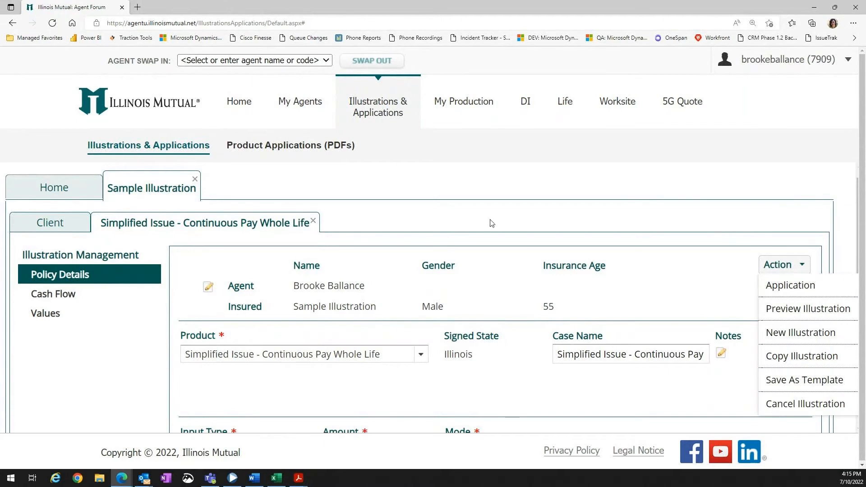
left_click(471, 192)
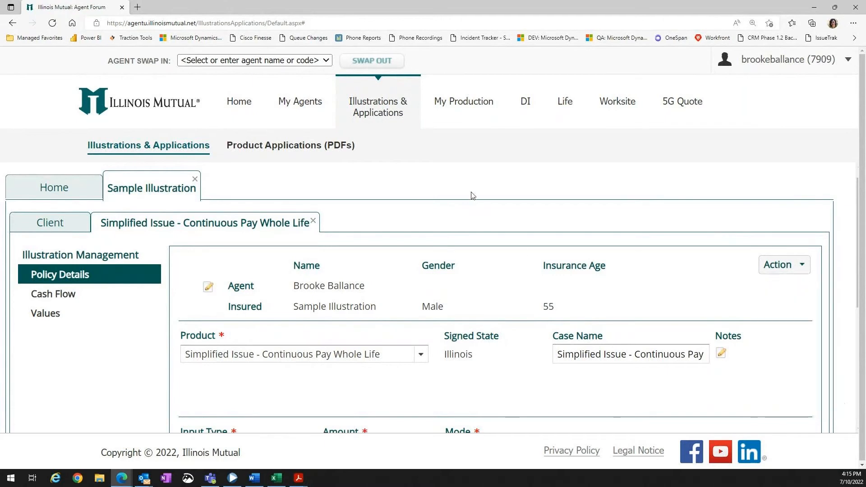
left_click(62, 194)
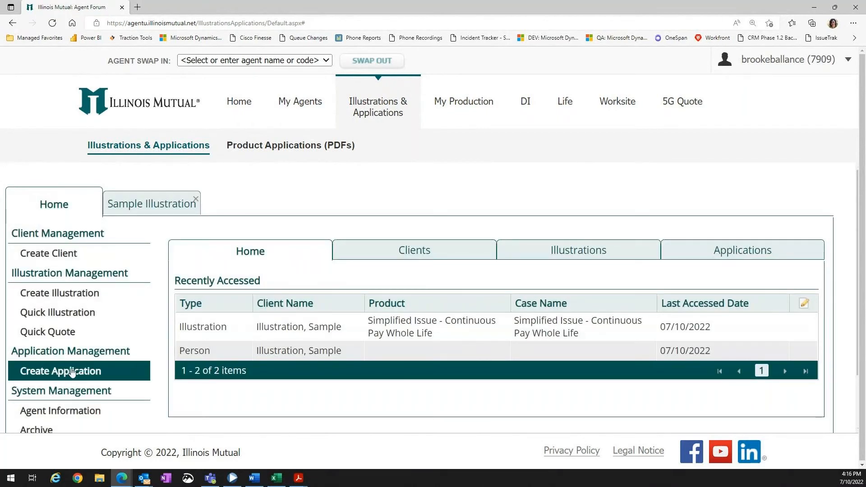
left_click(136, 205)
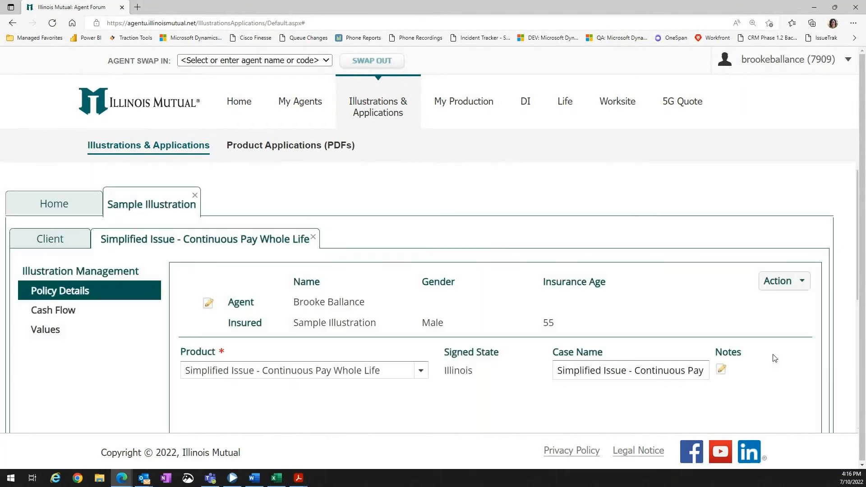
Create a Simplified WL Application from the illustration's actions.
left_click(802, 285)
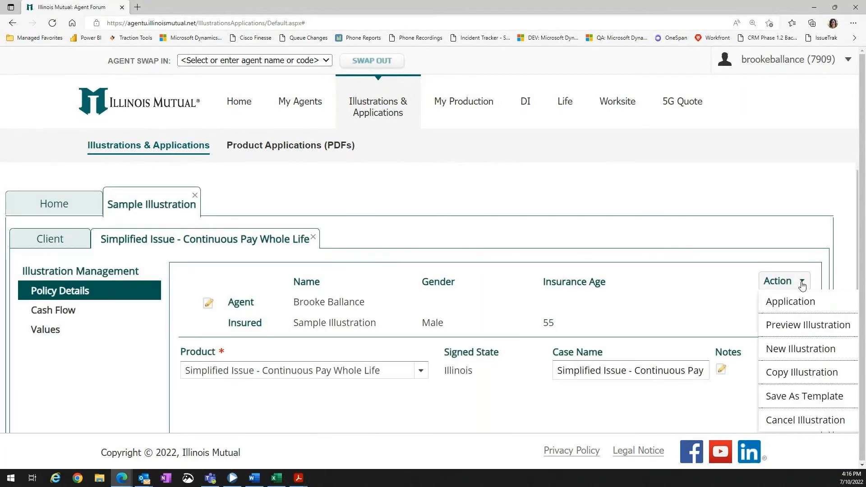
left_click(815, 303)
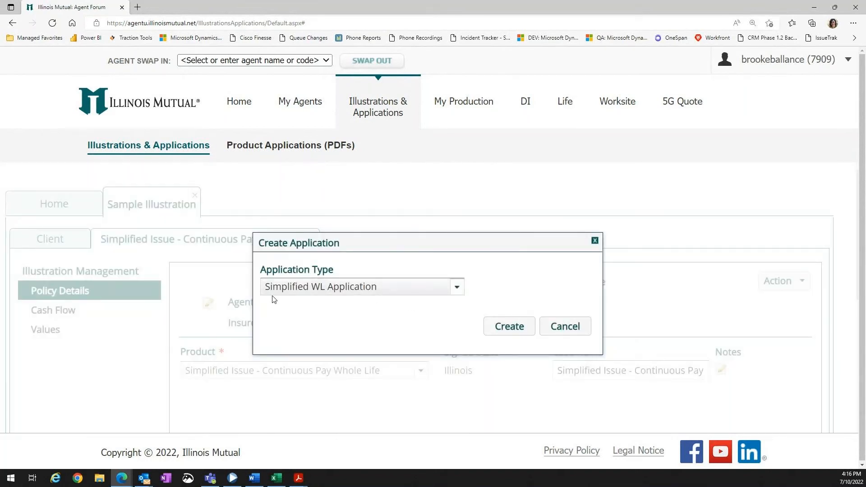
left_click(507, 328)
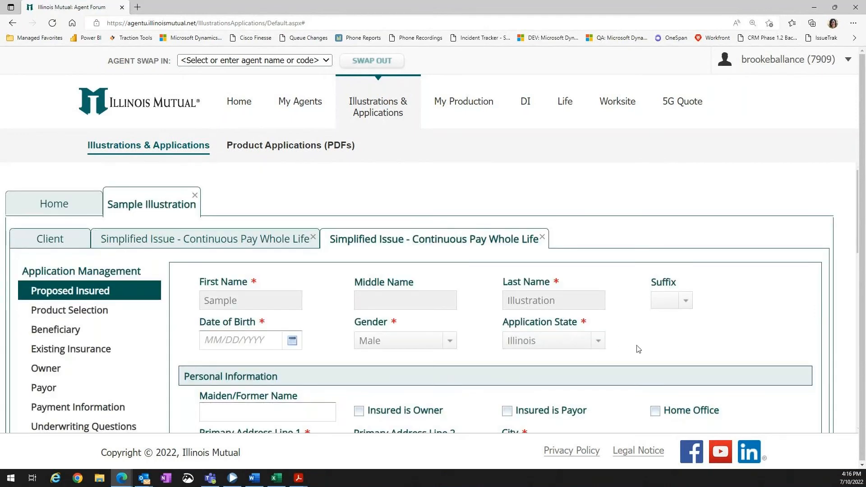
scroll(664, 348, "down", 1)
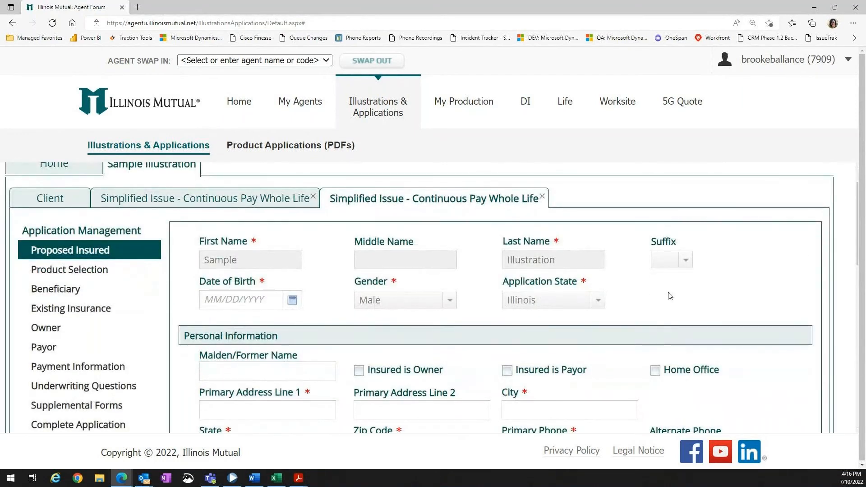
Enter the proposed insured's primary street address, city and zip code in the Personal Information section.
scroll(676, 285, "down", 2)
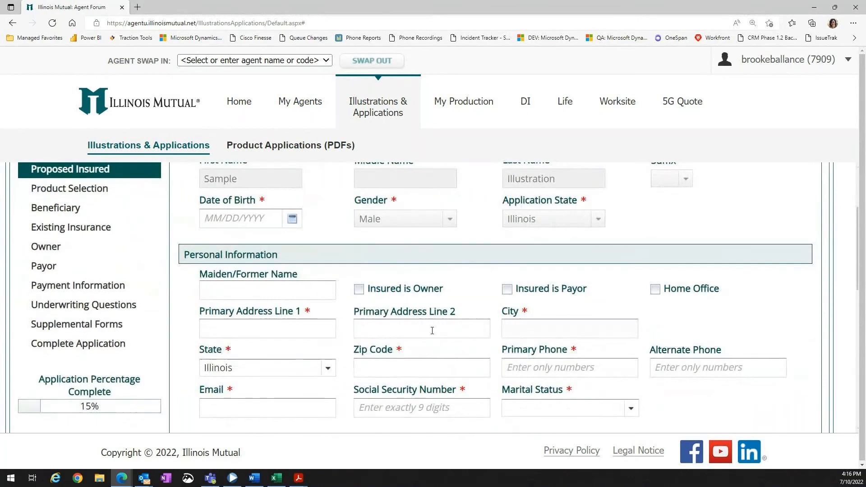
left_click(310, 327)
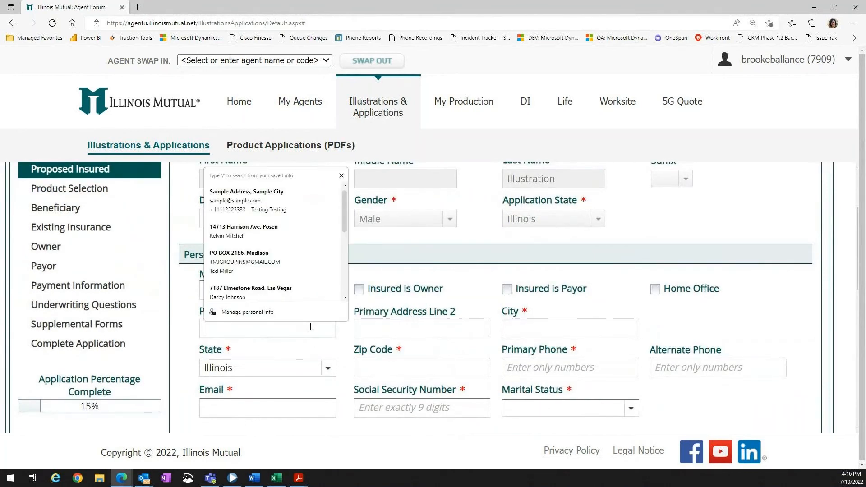
type("123 Main Street")
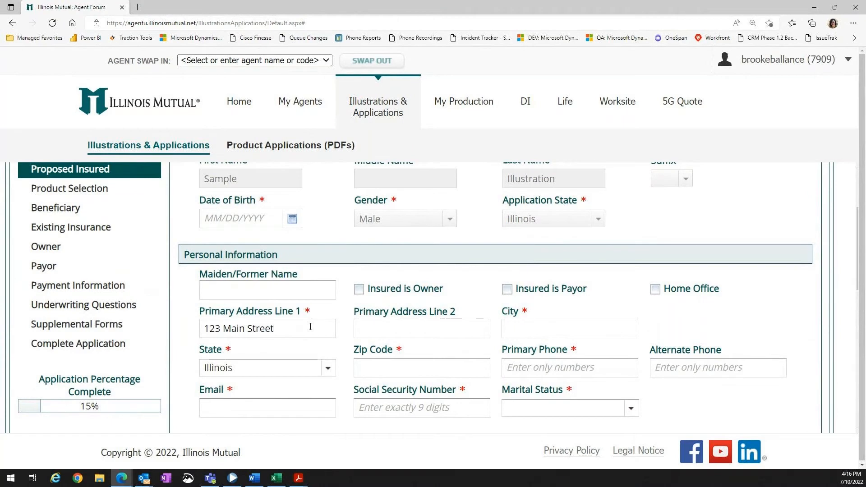
left_click(593, 331)
type("P")
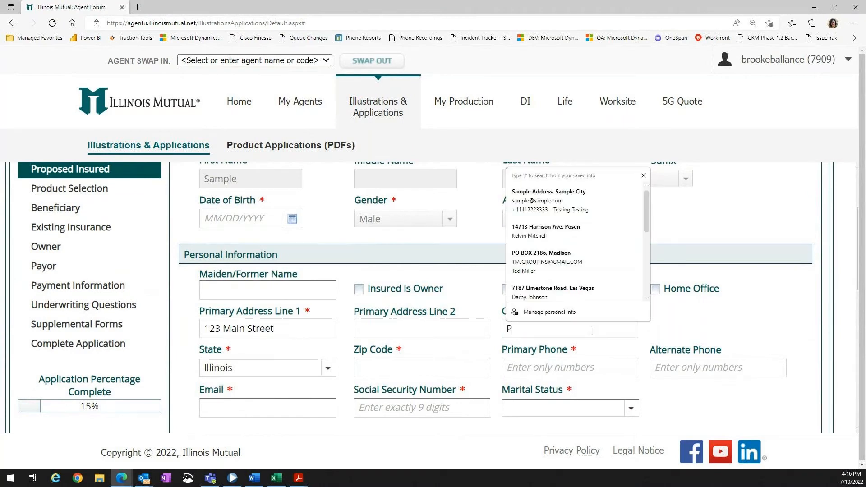
type("eoria")
left_click(397, 368)
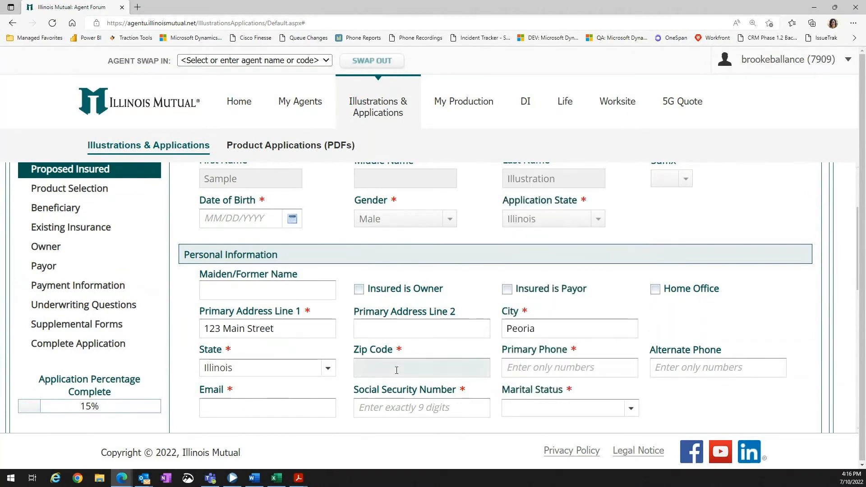
type("61634")
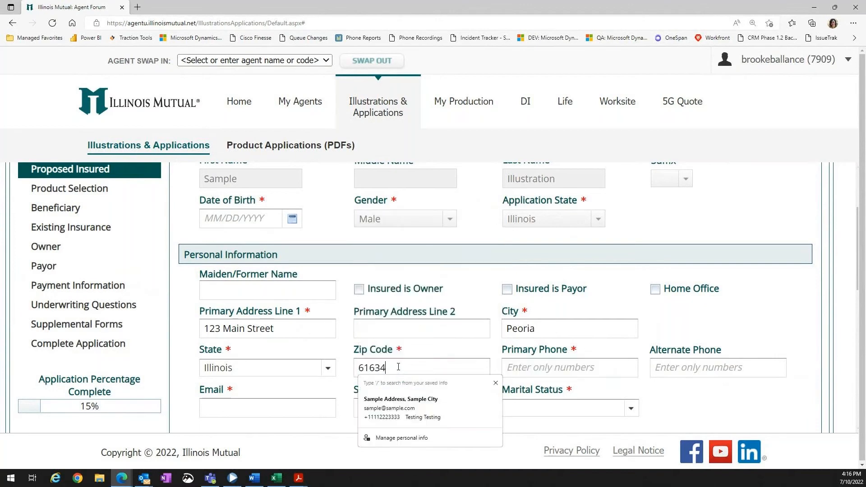
Enter the proposed insured's primary phone number.
left_click(613, 370)
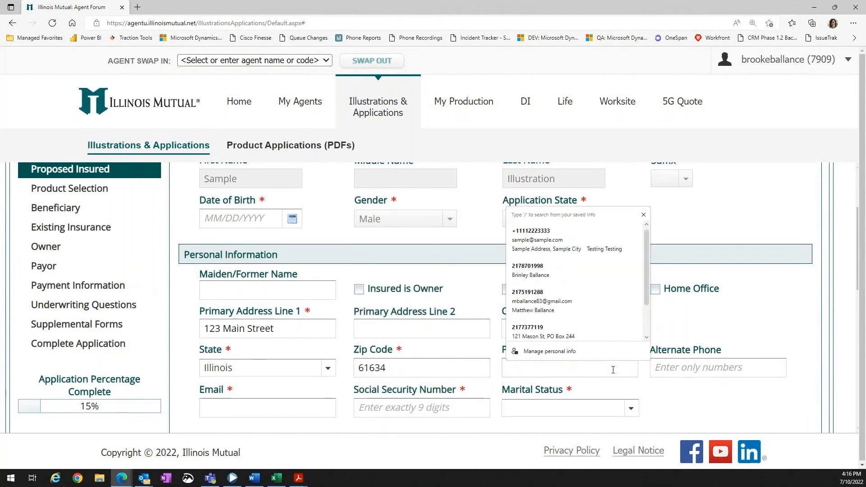
key("Tab")
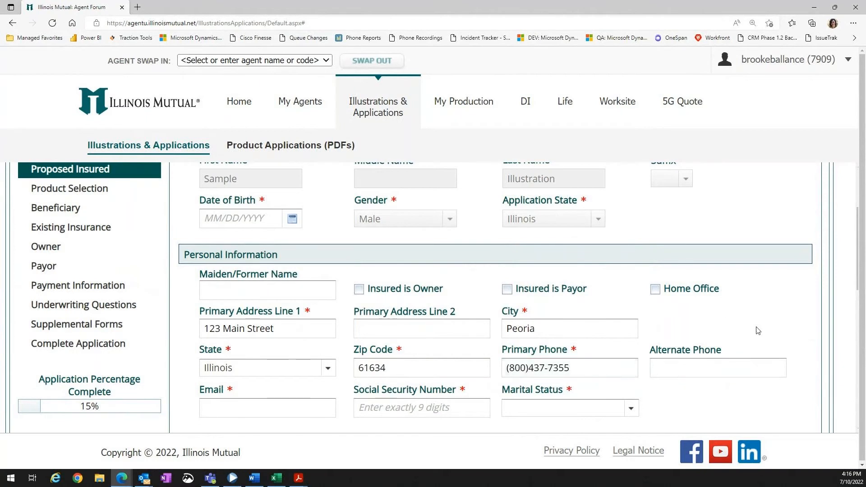
Fill in the proposed insured's email address and Social Security Number.
scroll(781, 330, "up", 1)
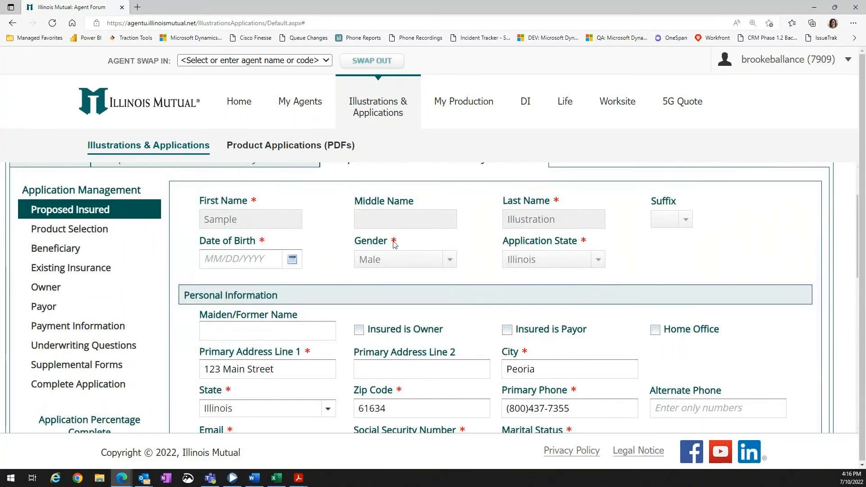
scroll(674, 395, "down", 3)
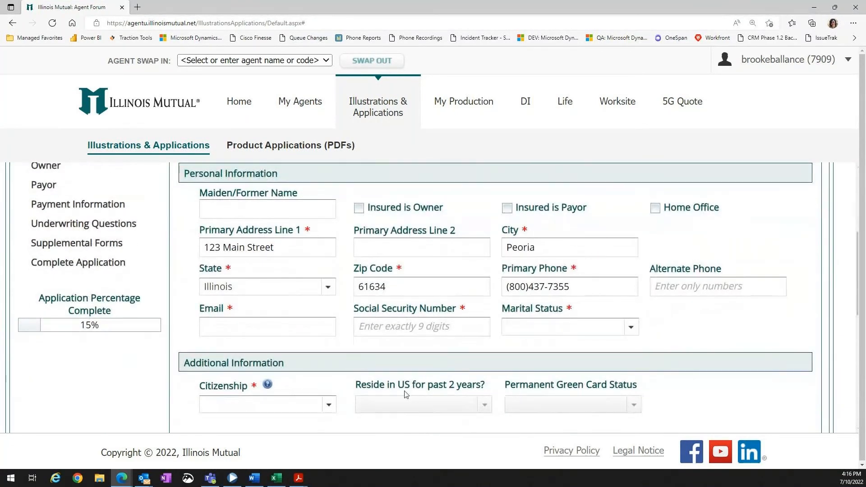
left_click(268, 328)
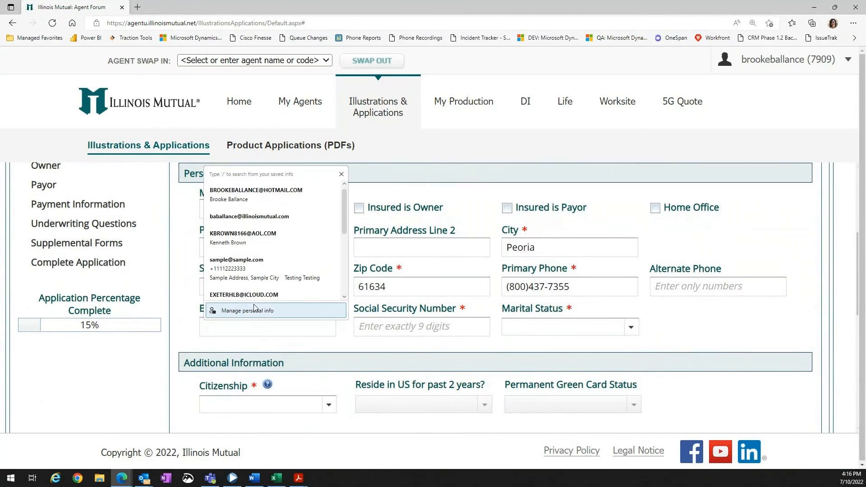
type("b")
key("BackSpace")
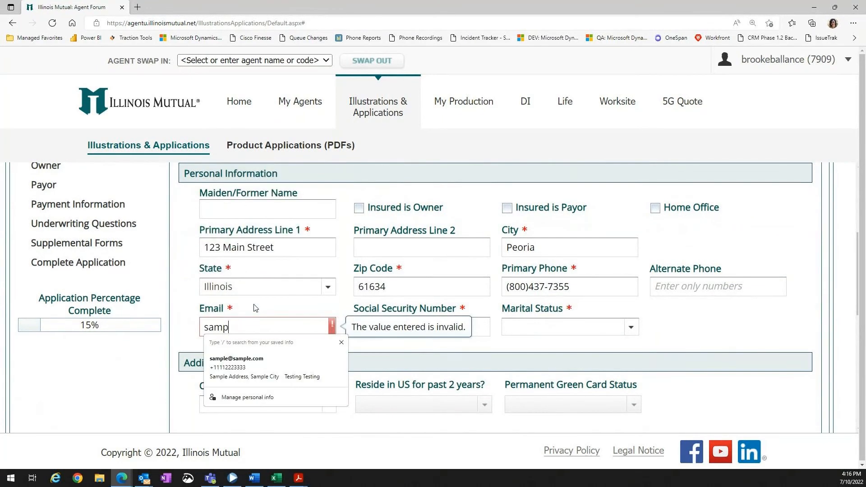
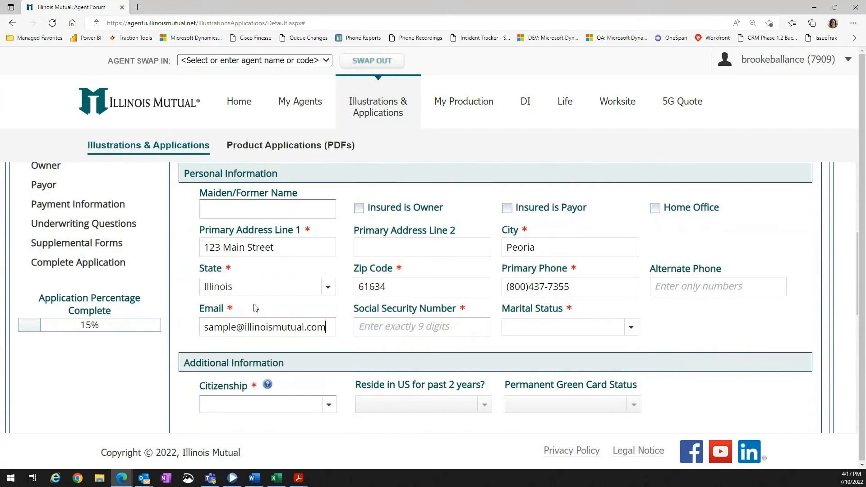
key("Tab")
type("1")
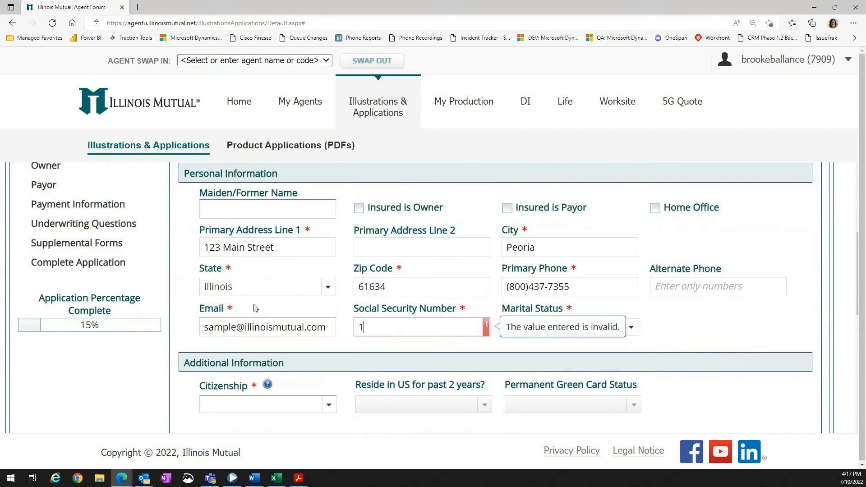
type("11222333")
key("Tab")
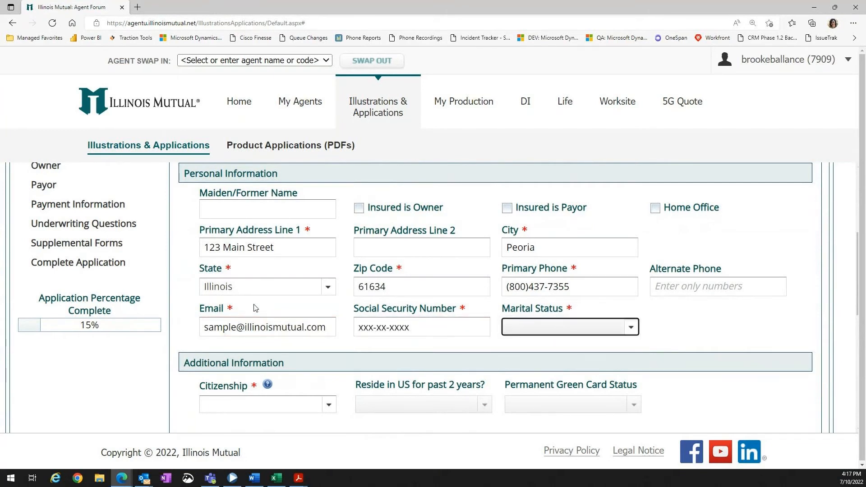
Choose the proposed insured's marital status and set Citizenship to U.S. Citizen.
left_click(532, 333)
left_click(539, 363)
scroll(630, 368, "down", 3)
left_click(222, 281)
left_click(231, 299)
scroll(230, 302, "down", 2)
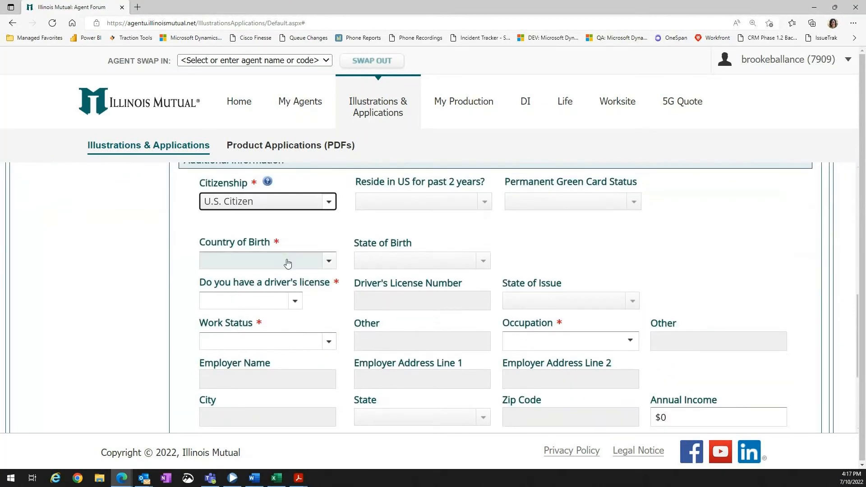
Set Country of Birth to United States Of America and the driver's license answer to No.
left_click(297, 260)
left_click(296, 278)
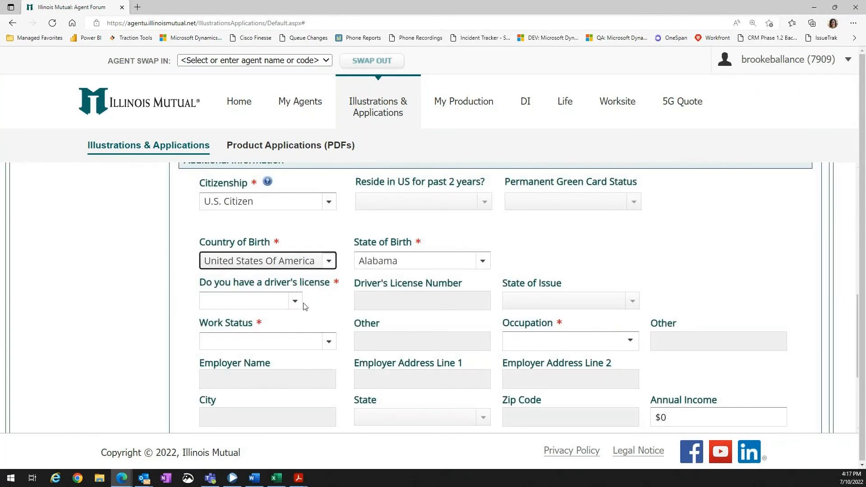
left_click(298, 302)
left_click(273, 321)
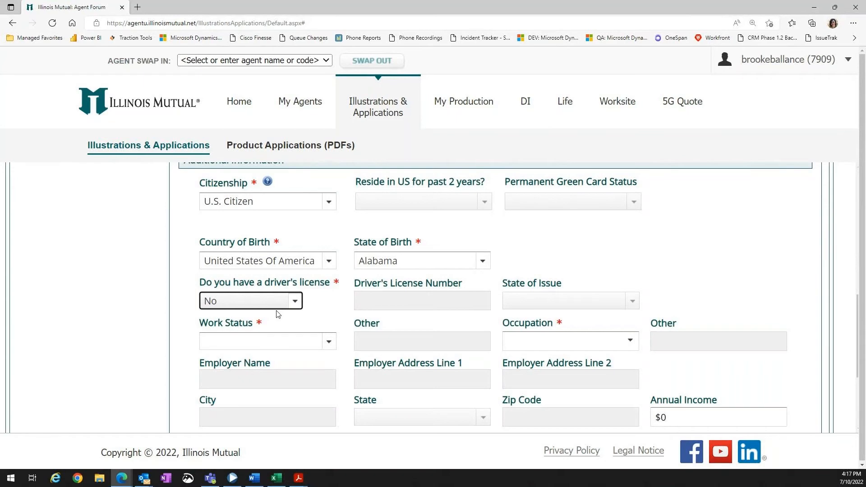
left_click(280, 305)
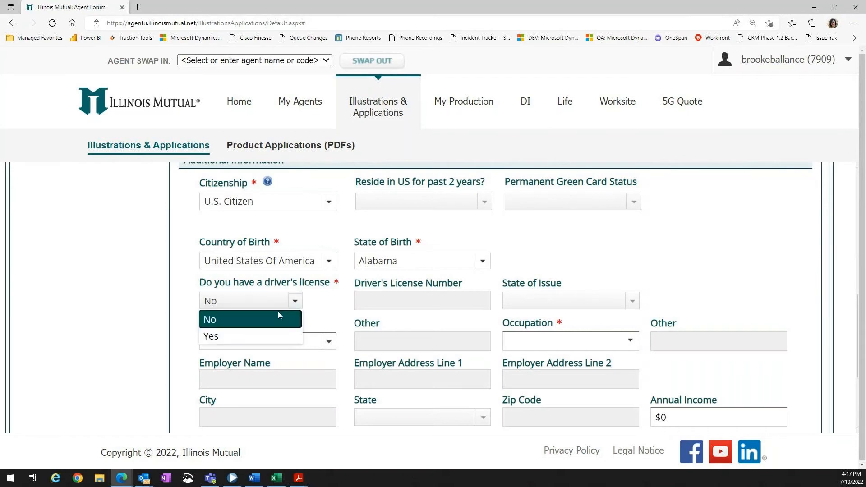
left_click(251, 340)
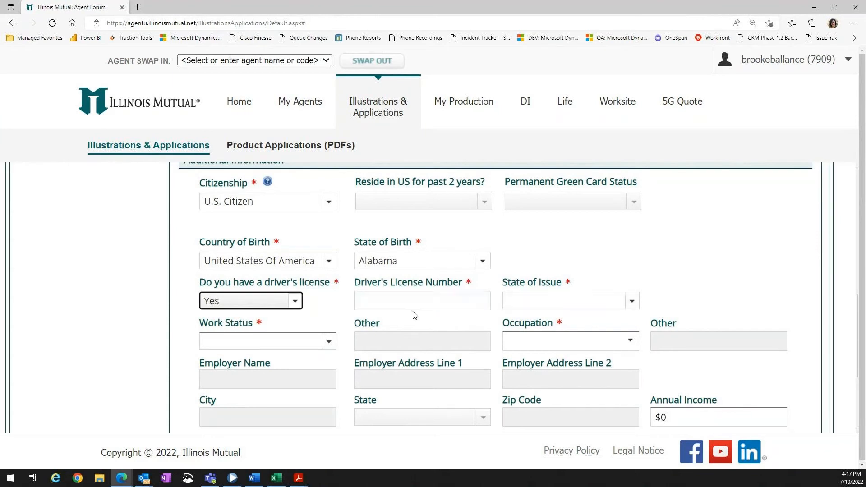
left_click(267, 302)
left_click(258, 321)
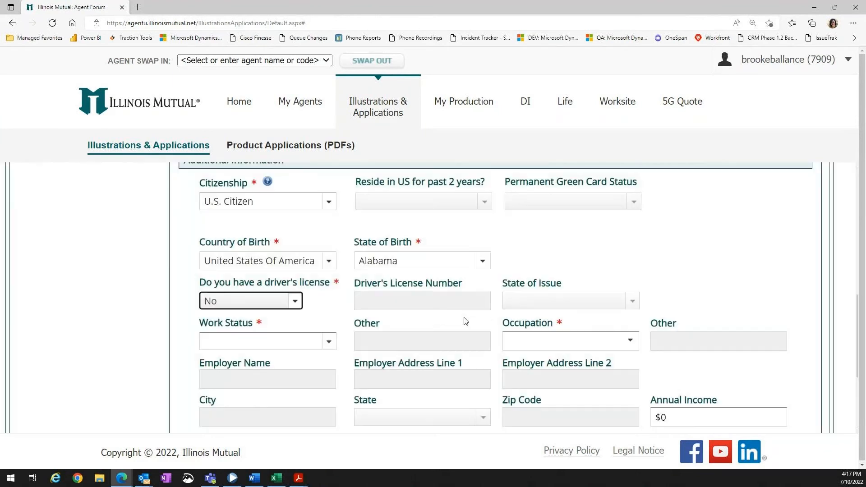
Set Work Status to Retired and continue to the Product Selection section.
left_click(319, 349)
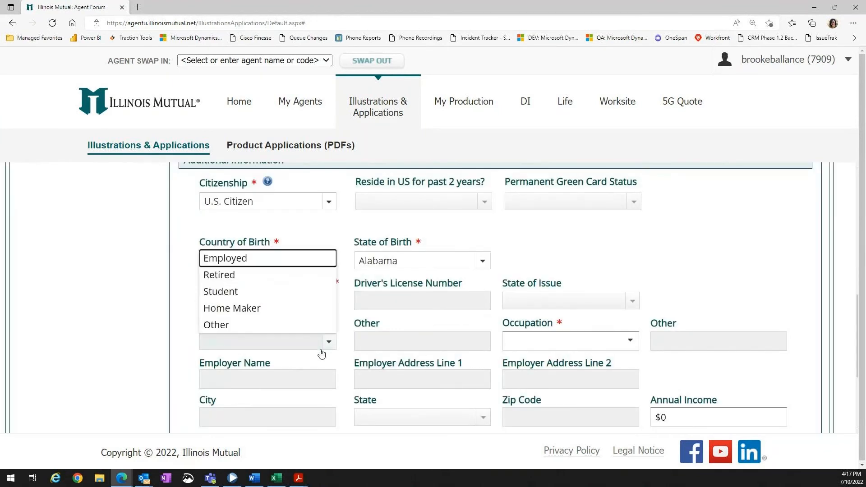
left_click(275, 281)
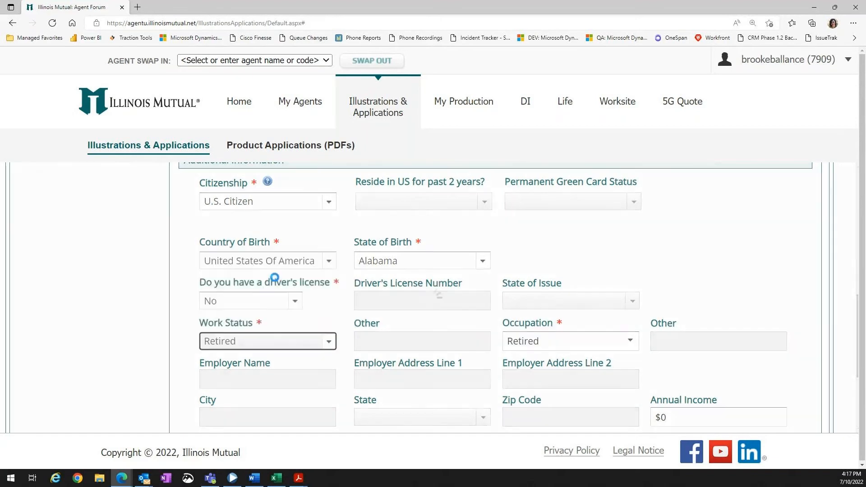
scroll(688, 285, "down", 1)
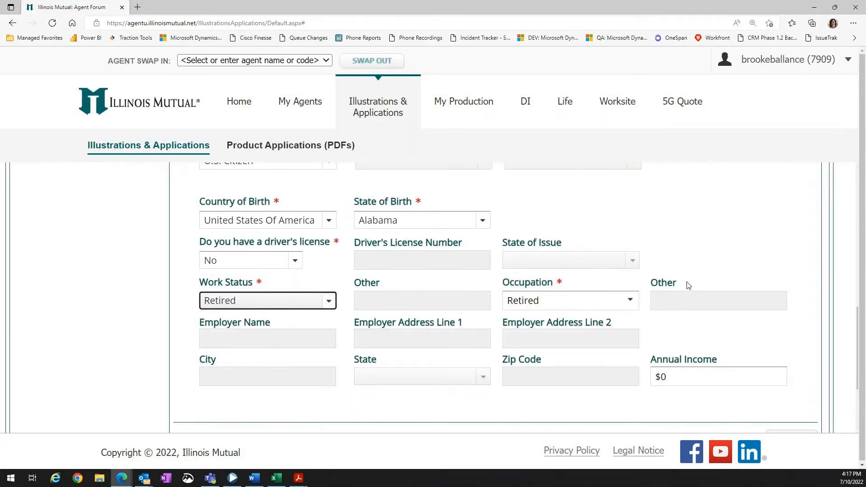
scroll(662, 361, "down", 1)
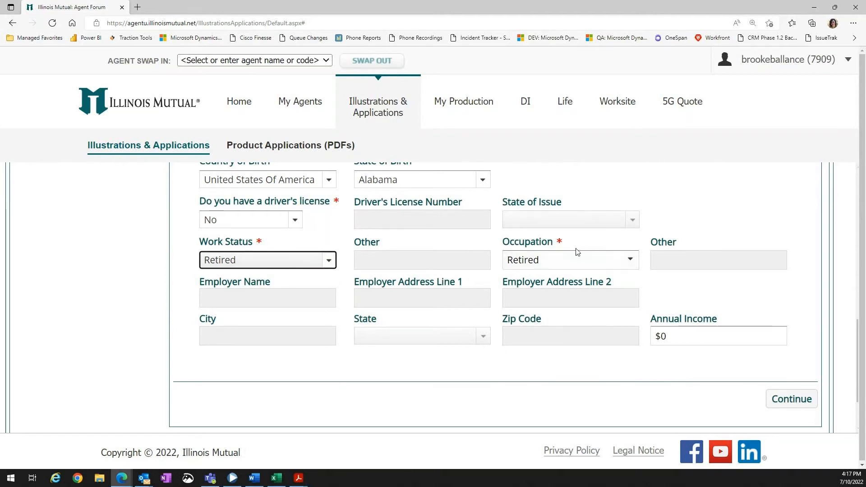
left_click(790, 399)
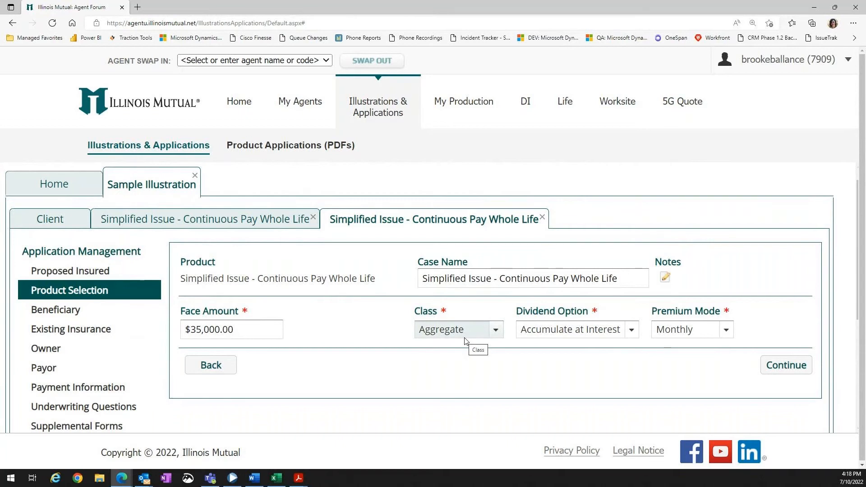
Review the dividend option choices and continue to the Beneficiary section.
left_click(631, 330)
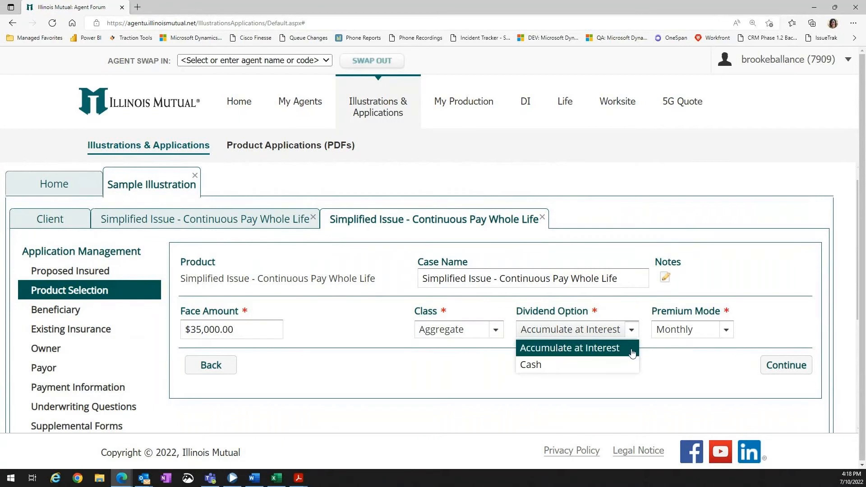
left_click(689, 365)
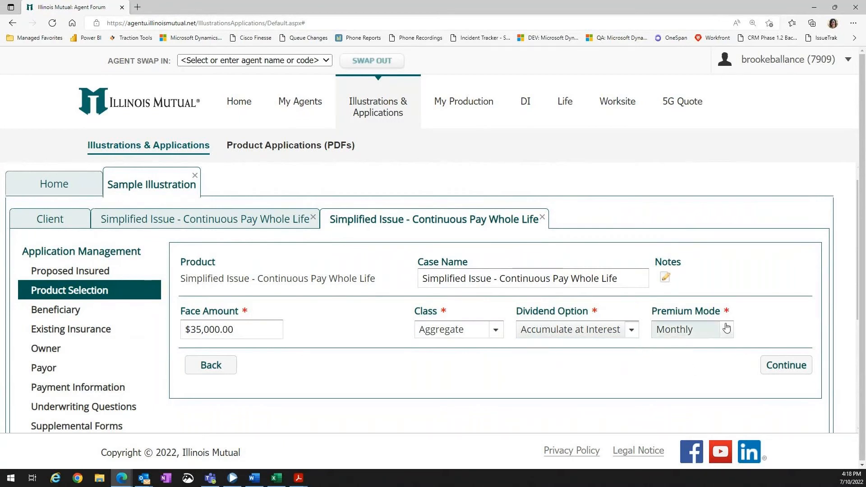
left_click(774, 367)
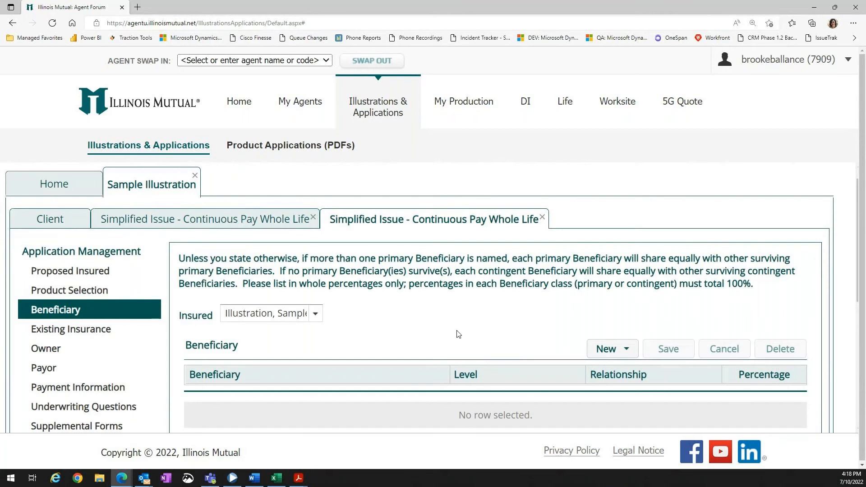
Add a new Spouse beneficiary at the Primary level with a 100 percent share.
scroll(458, 334, "down", 2)
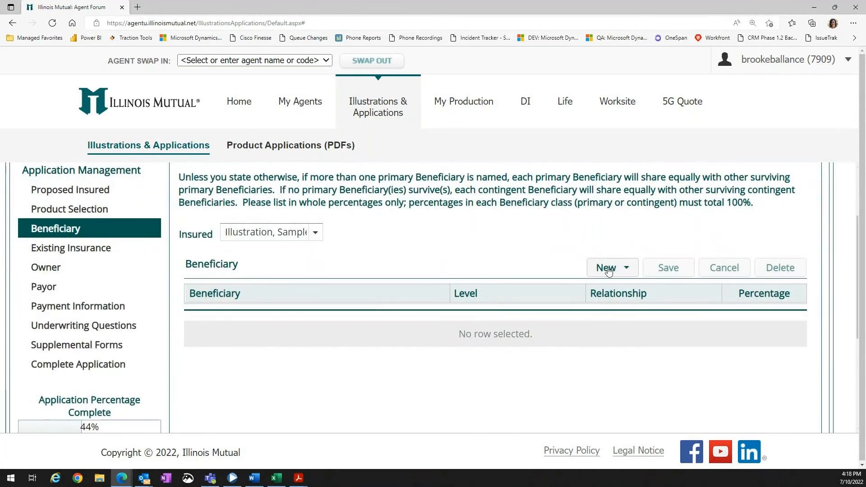
left_click(624, 270)
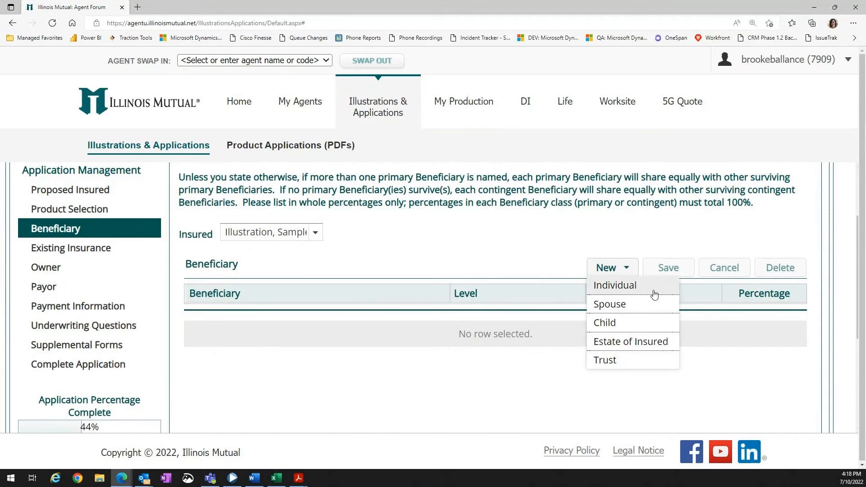
left_click(654, 306)
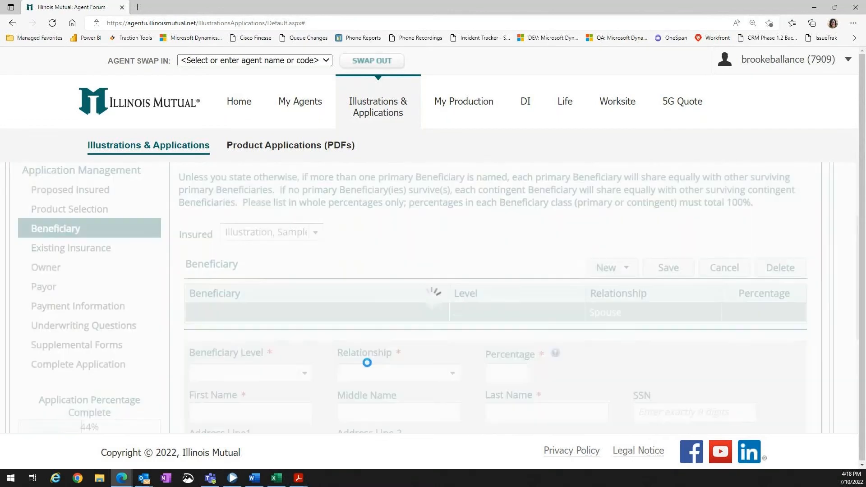
scroll(300, 374, "down", 2)
left_click(305, 292)
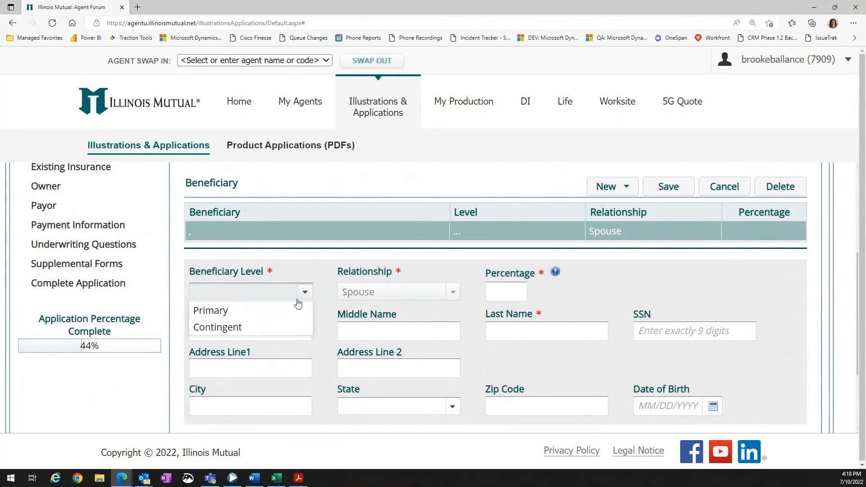
left_click(288, 312)
left_click(499, 294)
type("100")
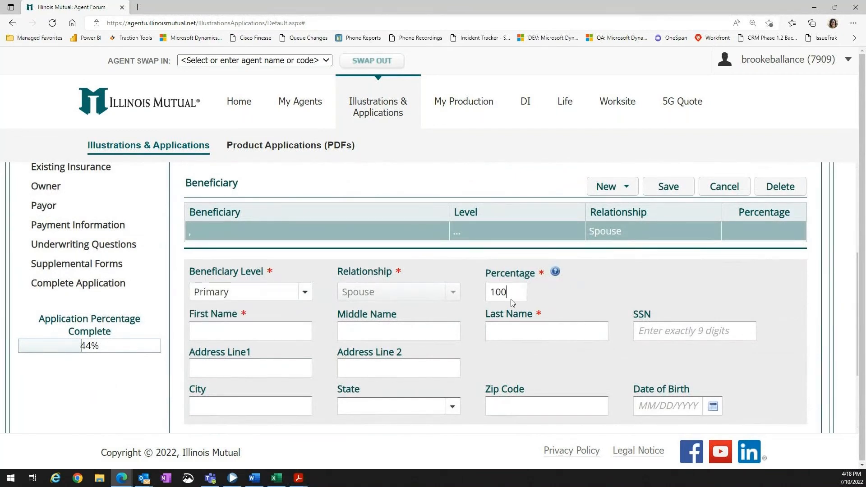
Enter the beneficiary's first and last name and continue to the Existing Insurance section.
left_click(603, 288)
scroll(602, 286, "down", 2)
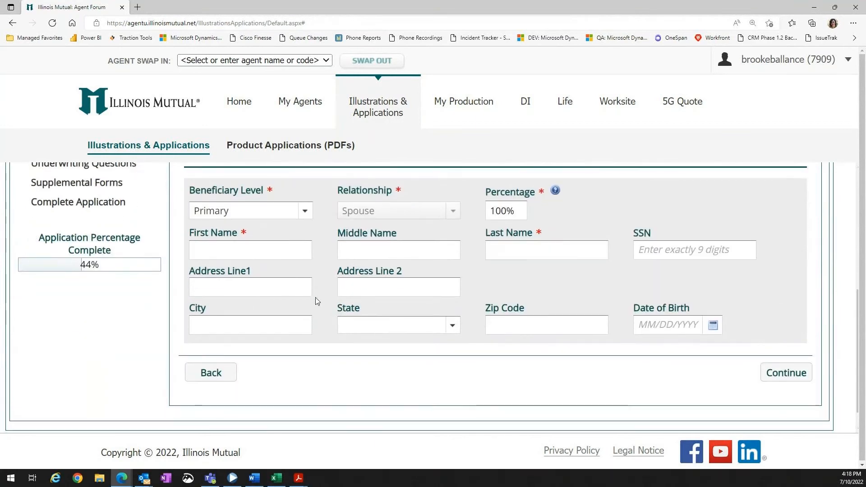
left_click(294, 251)
type("Spouse")
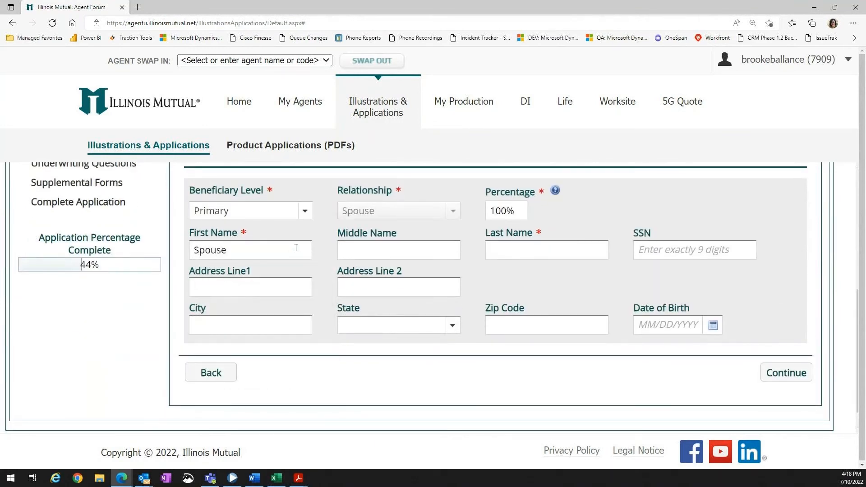
key("Tab")
type("Illustration")
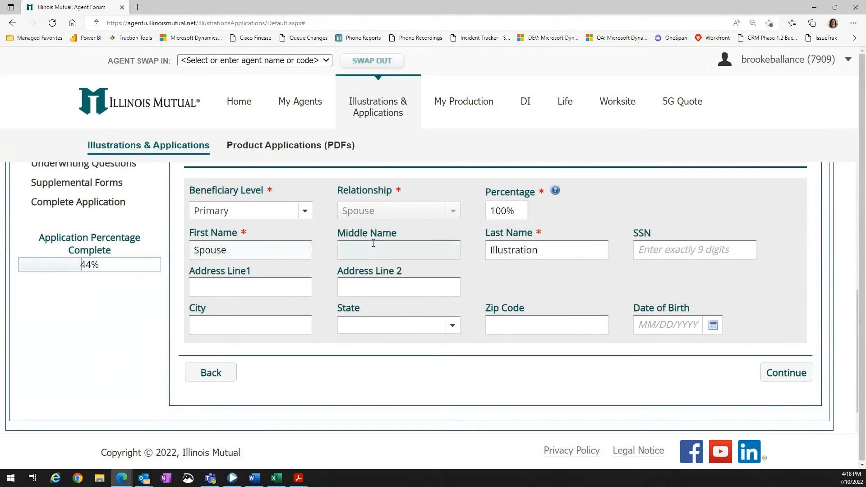
scroll(624, 308, "up", 1)
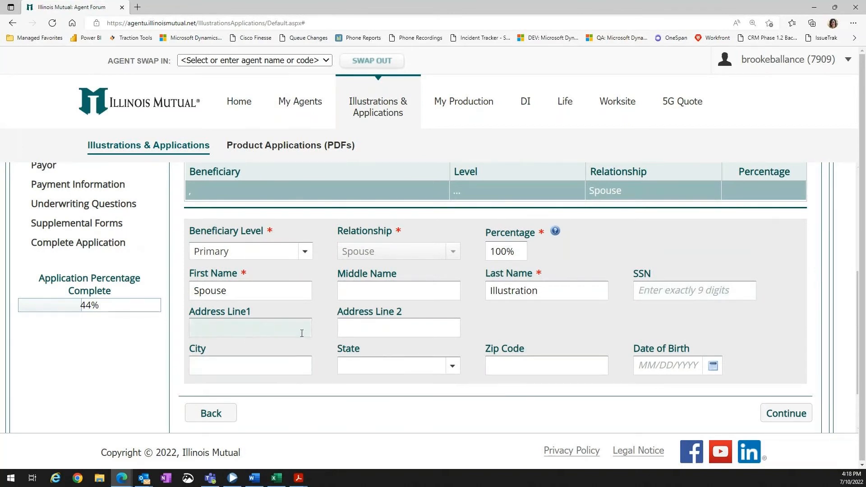
left_click(786, 414)
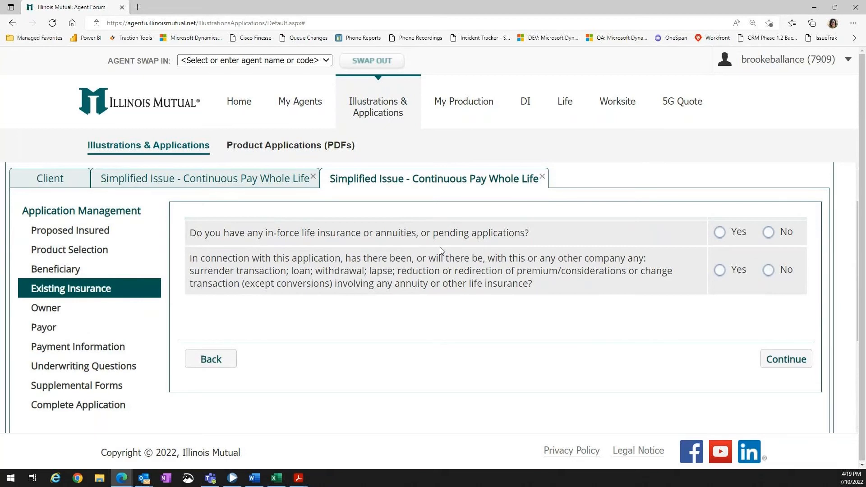
Answer No to both existing insurance questions and continue to the Owner section.
left_click(765, 235)
left_click(768, 270)
left_click(802, 362)
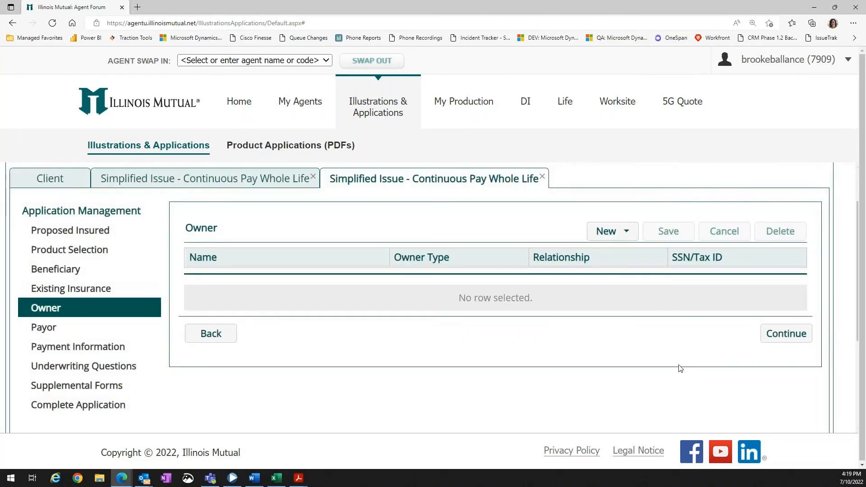
Add a new owner with Type Owner and Relationship Insured.
left_click(626, 238)
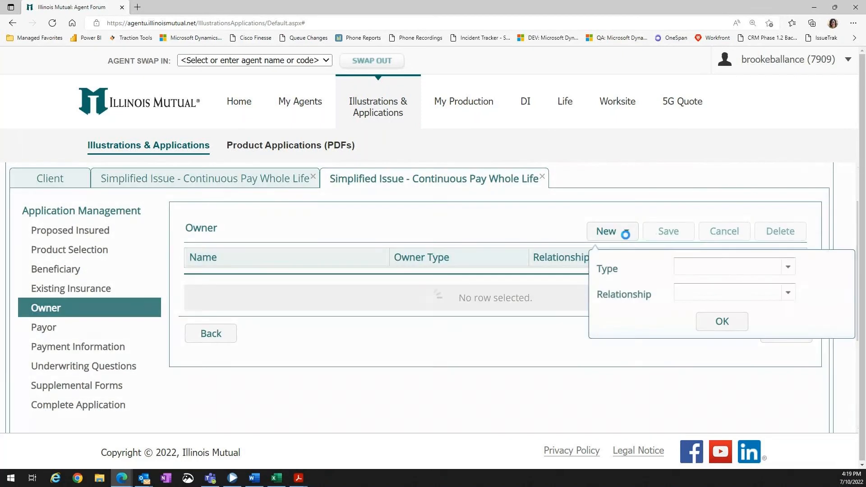
left_click(782, 269)
left_click(765, 284)
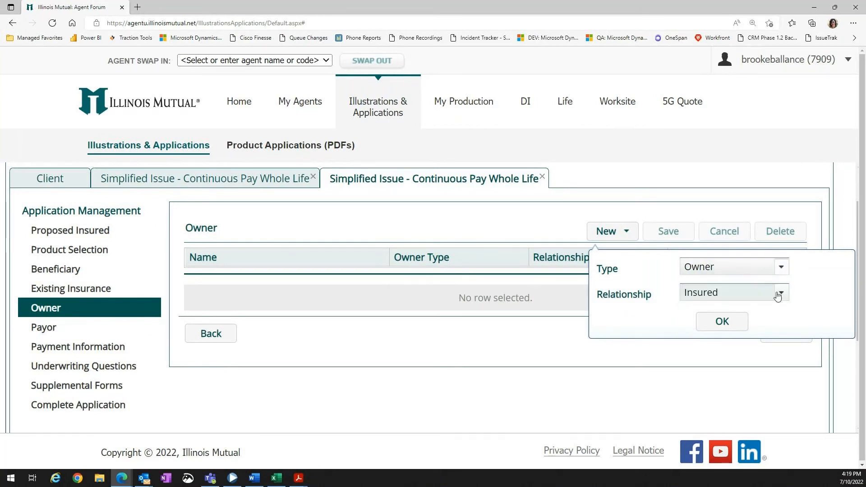
left_click(778, 293)
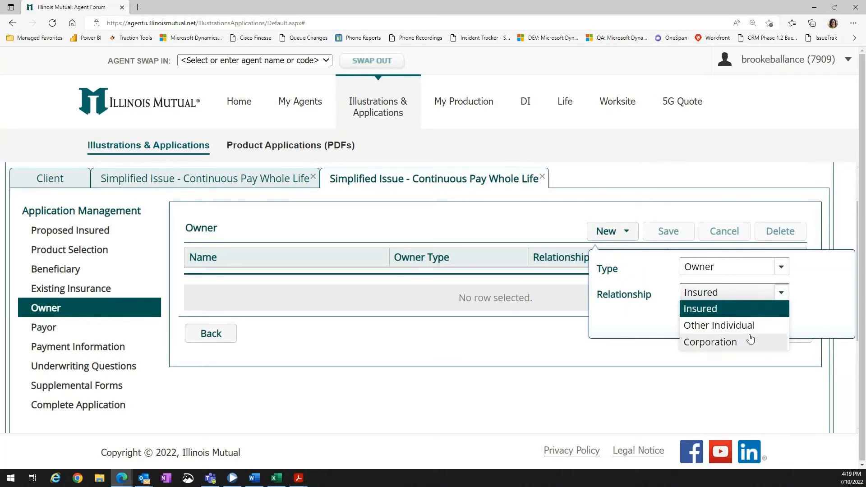
left_click(730, 315)
left_click(720, 323)
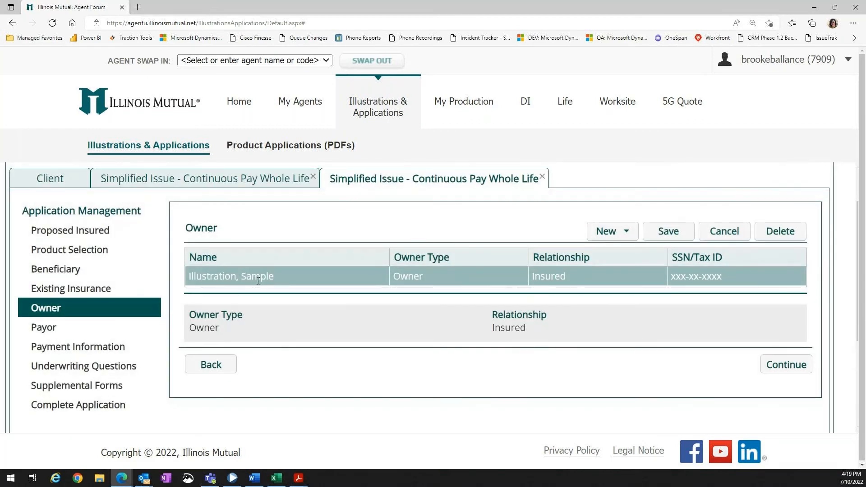
Dismiss the new contingent owner entry and continue to the Payor section.
left_click(623, 230)
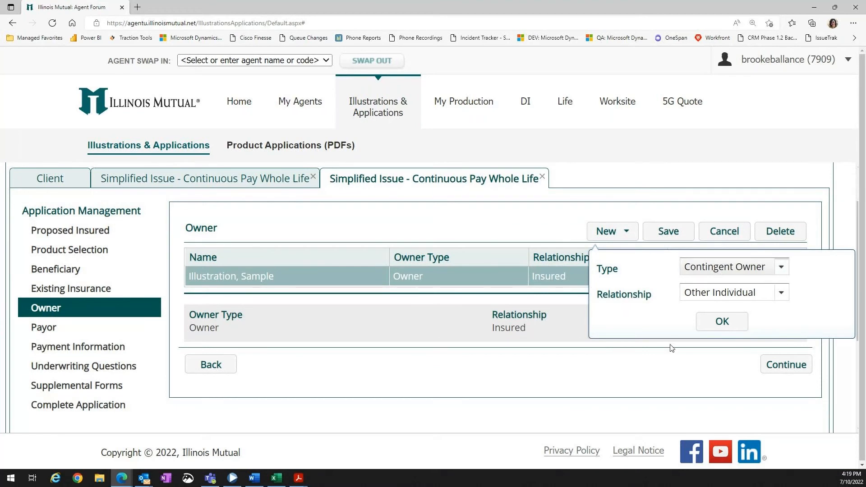
left_click(676, 376)
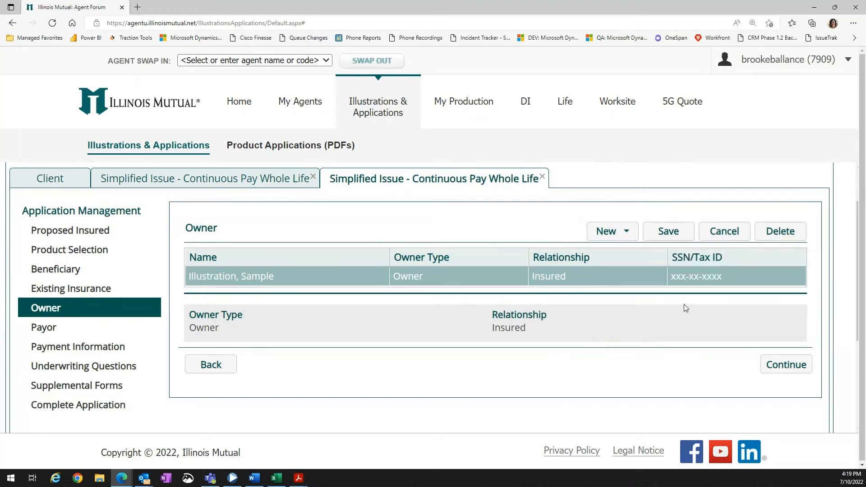
left_click(785, 365)
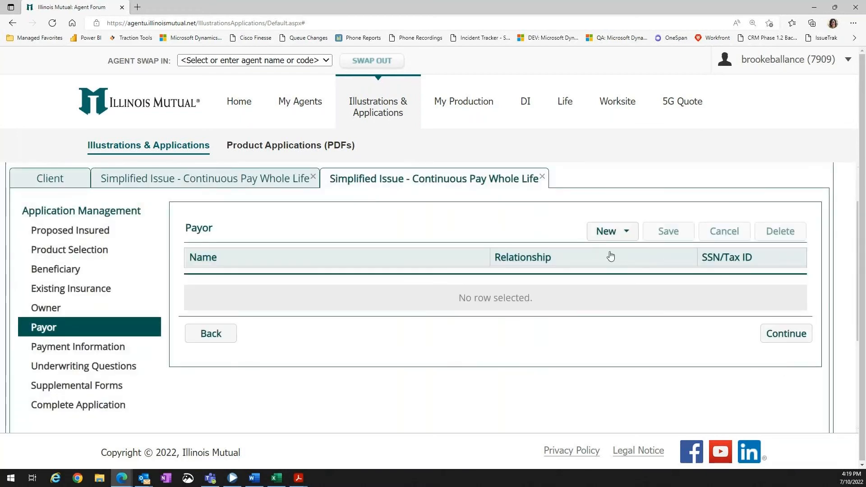
Add a payor as Payor Is Owner and continue to Payment Information.
left_click(626, 230)
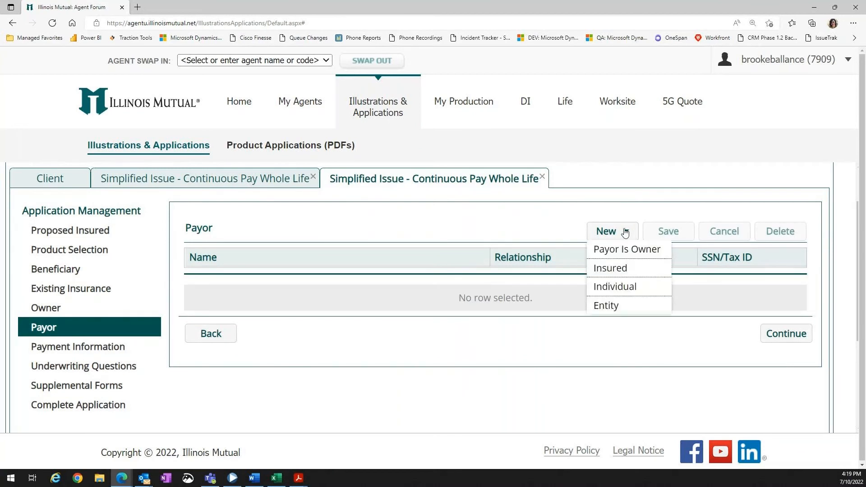
left_click(646, 249)
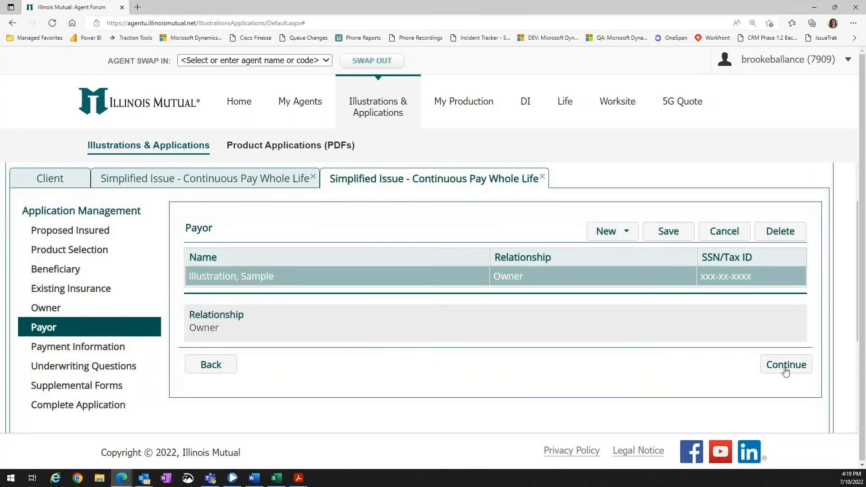
left_click(785, 371)
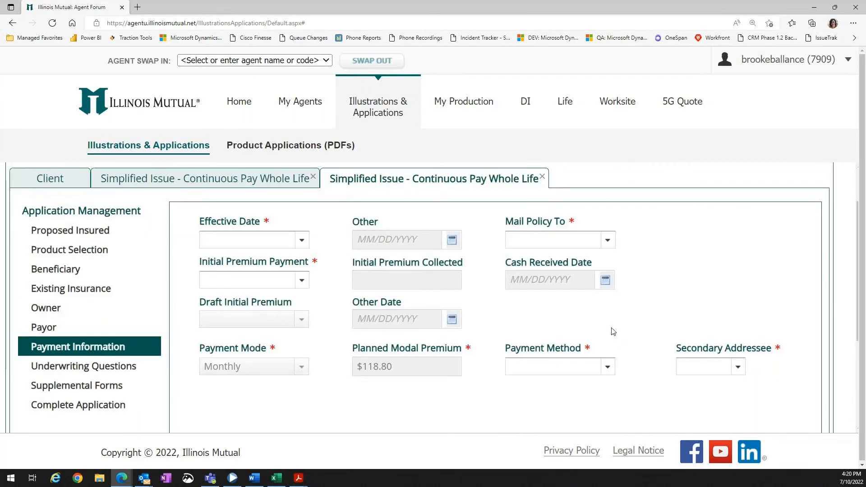
Set Effective Date to Issue Date and Mail Policy To to Agent.
left_click(298, 240)
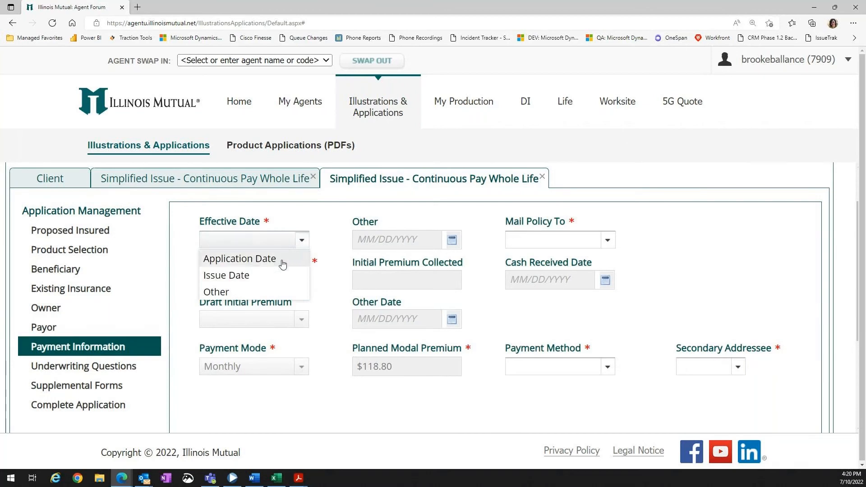
left_click(278, 280)
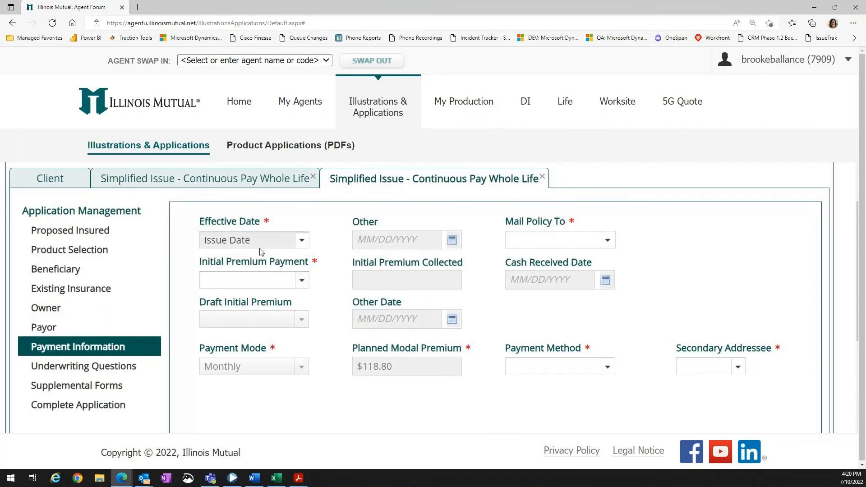
left_click(606, 240)
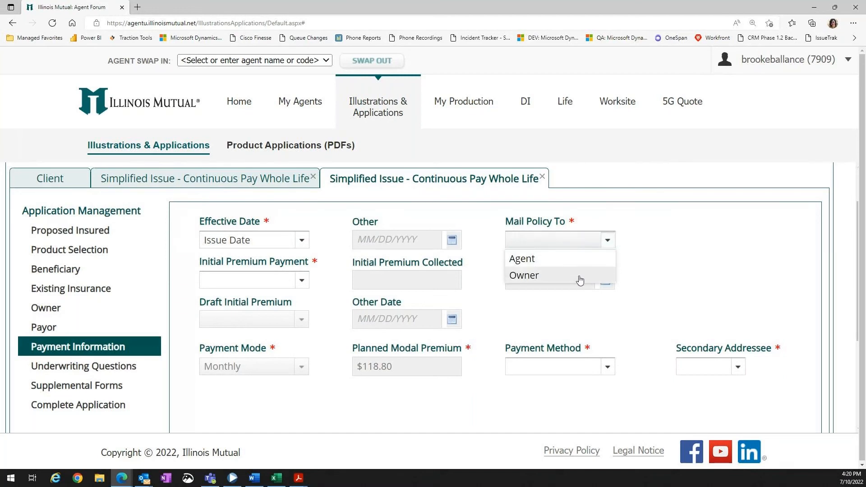
left_click(584, 266)
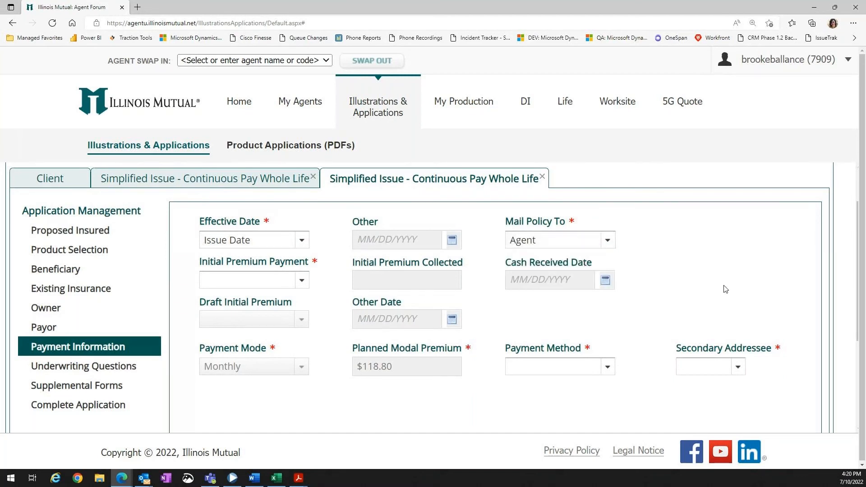
Set Initial Premium Payment to COD and Payment Method to EFT.
left_click(267, 284)
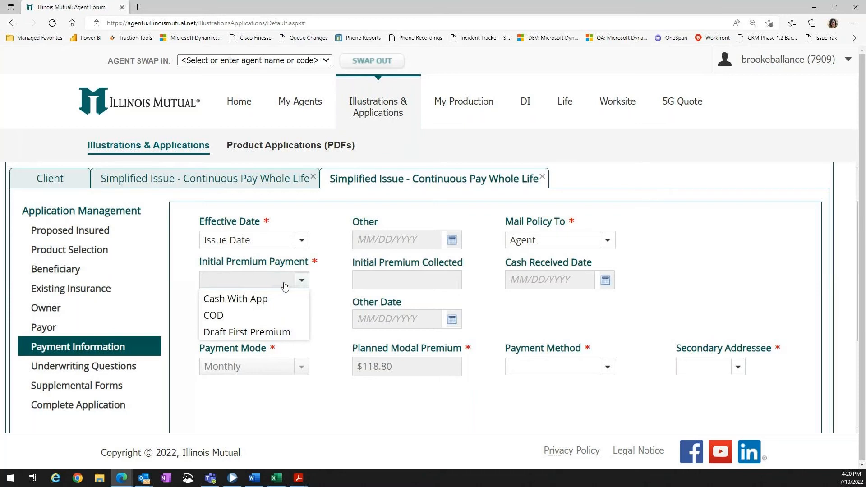
left_click(277, 318)
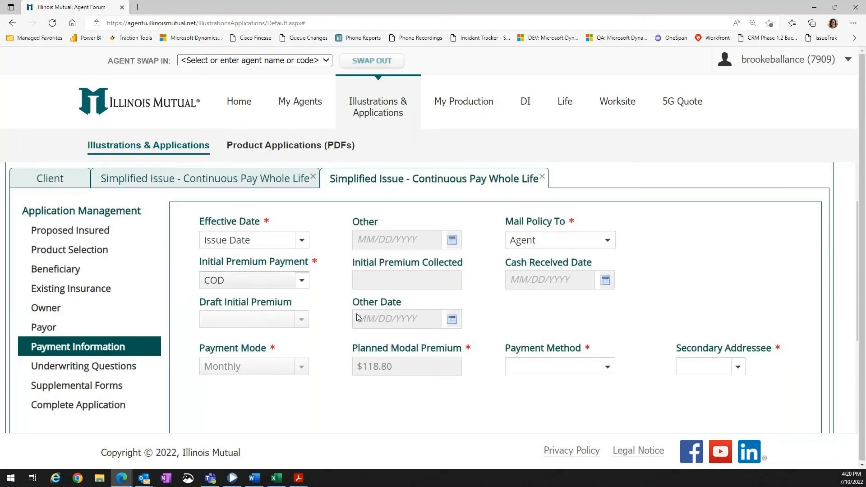
left_click(587, 370)
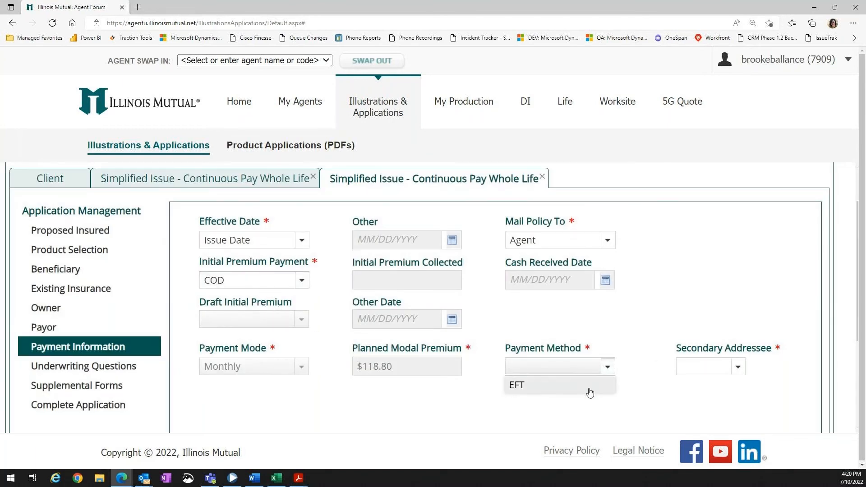
left_click(589, 393)
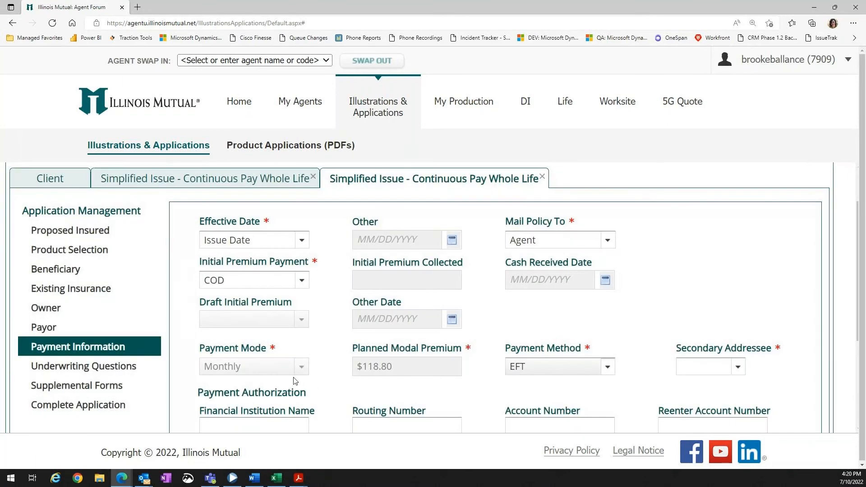
Set Secondary Addressee to No and continue to the Underwriting Questions section.
scroll(588, 370, "down", 1)
left_click(735, 331)
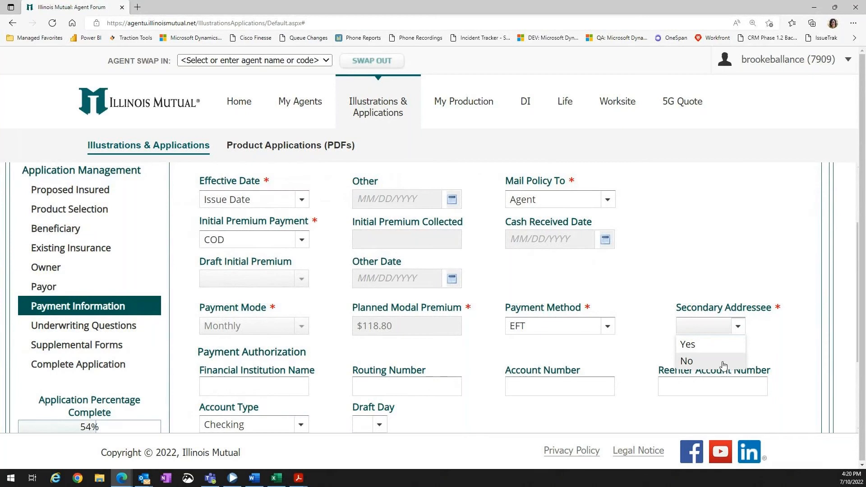
left_click(723, 364)
scroll(581, 360, "down", 2)
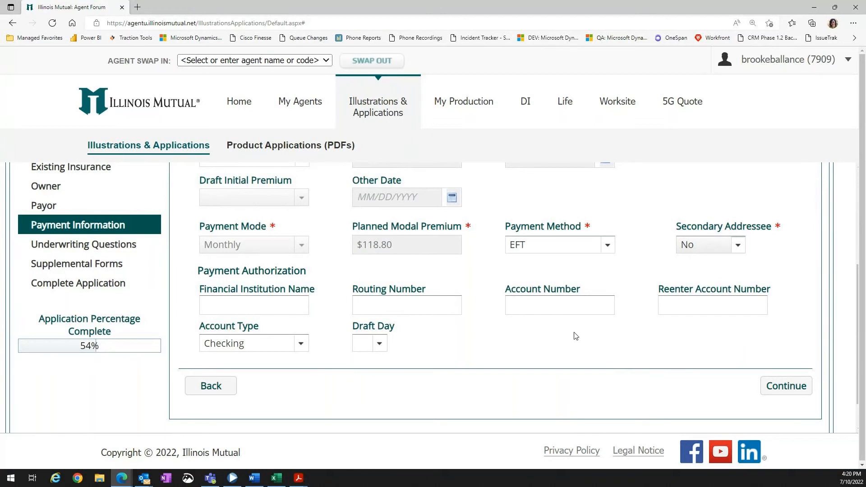
left_click(785, 386)
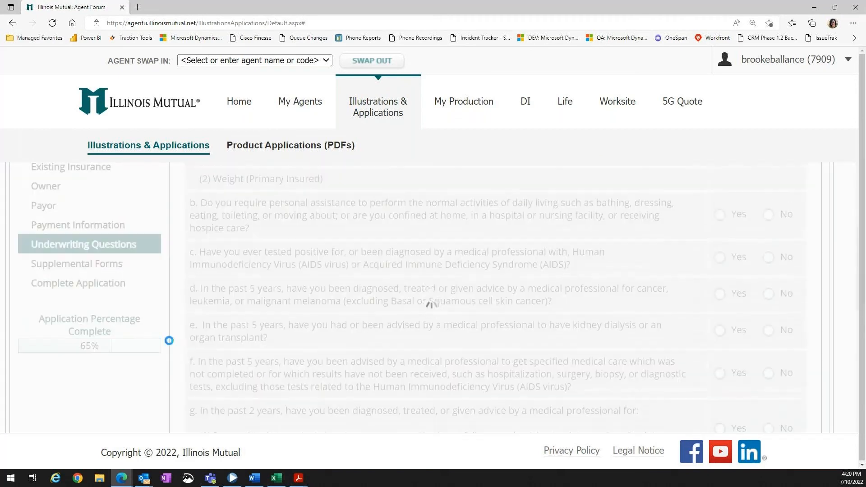
Set the primary insured's height to 5 ft 10 in and weight to 180 lbs.
scroll(388, 270, "up", 3)
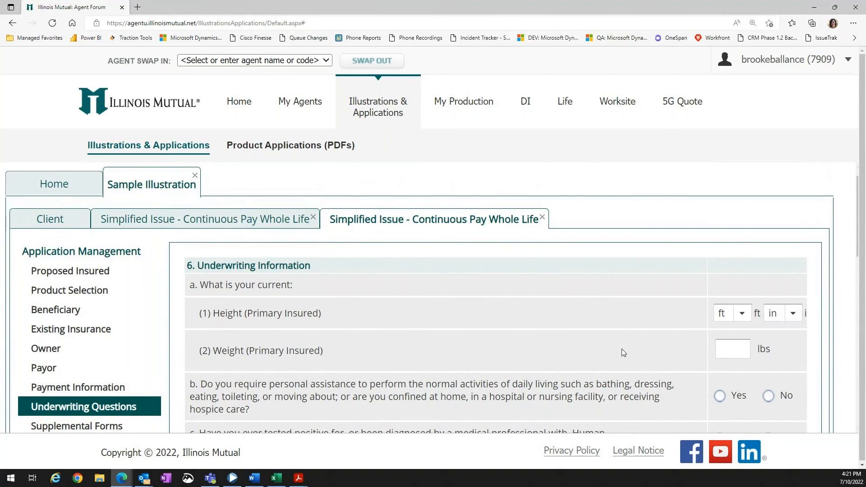
scroll(622, 348, "down", 2)
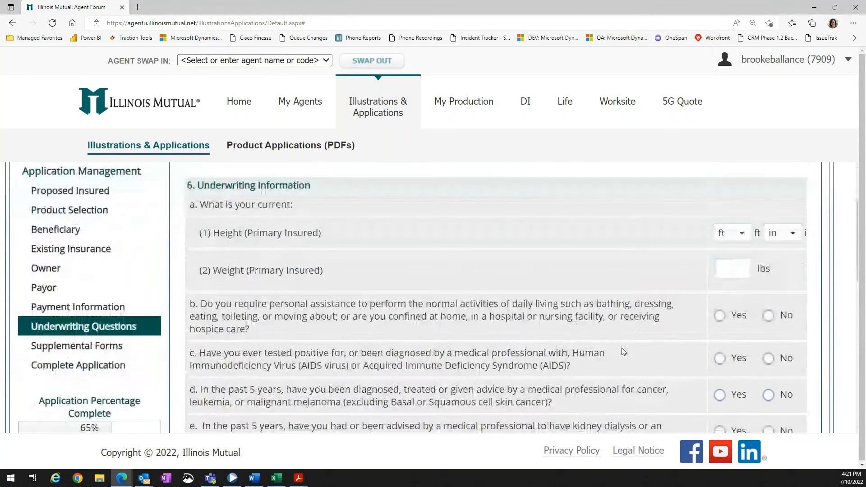
left_click(743, 234)
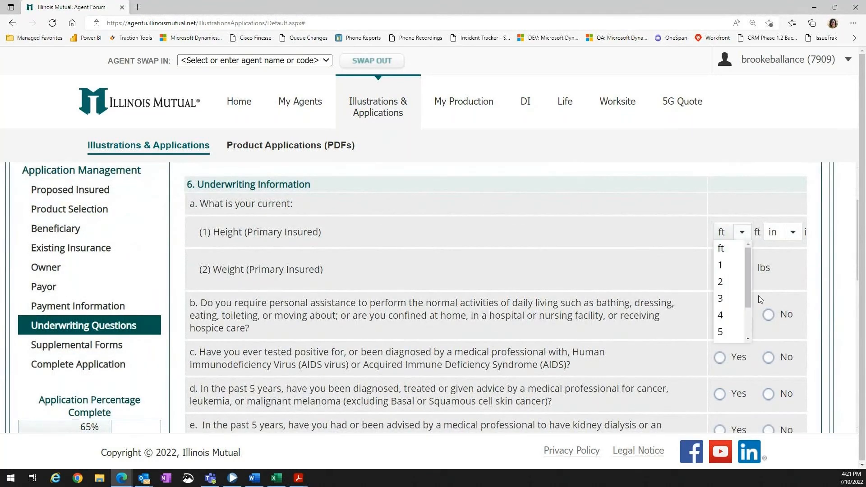
left_click_drag(746, 287, 745, 303)
left_click(721, 299)
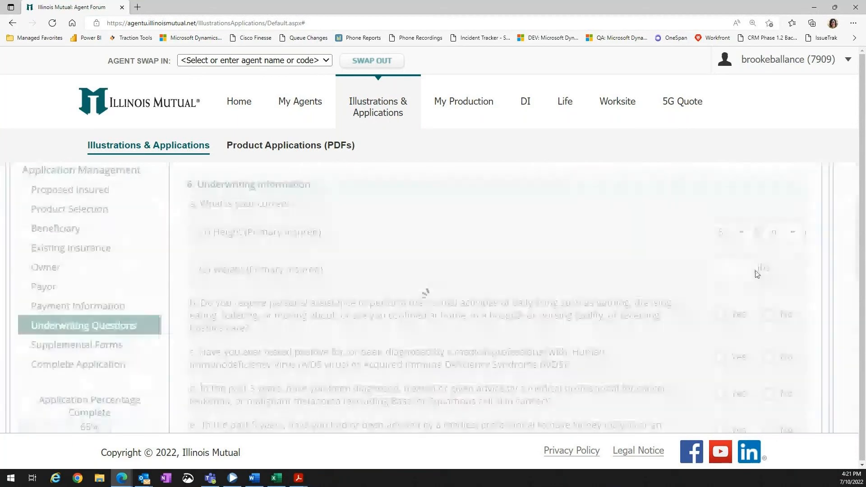
left_click(793, 232)
left_click_drag(799, 286, 806, 332)
left_click(773, 325)
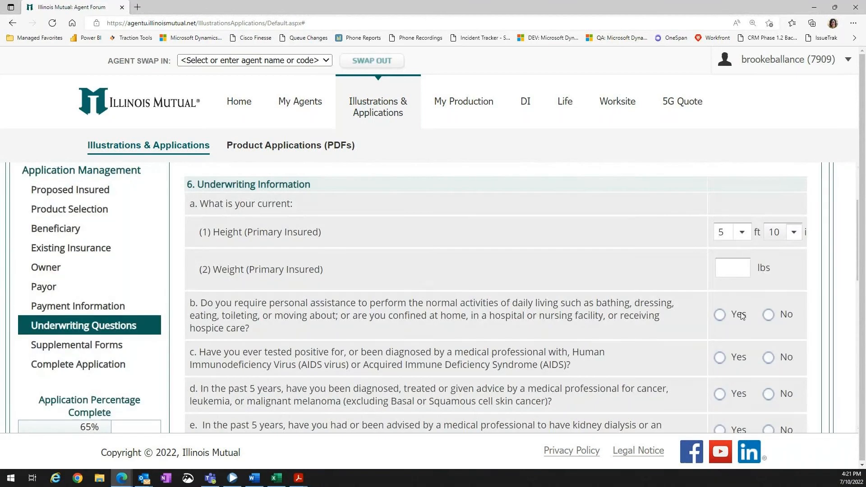
left_click(734, 265)
type("180")
Answer No to underwriting questions b, c and d.
scroll(680, 308, "down", 1)
scroll(680, 309, "down", 1)
left_click(768, 232)
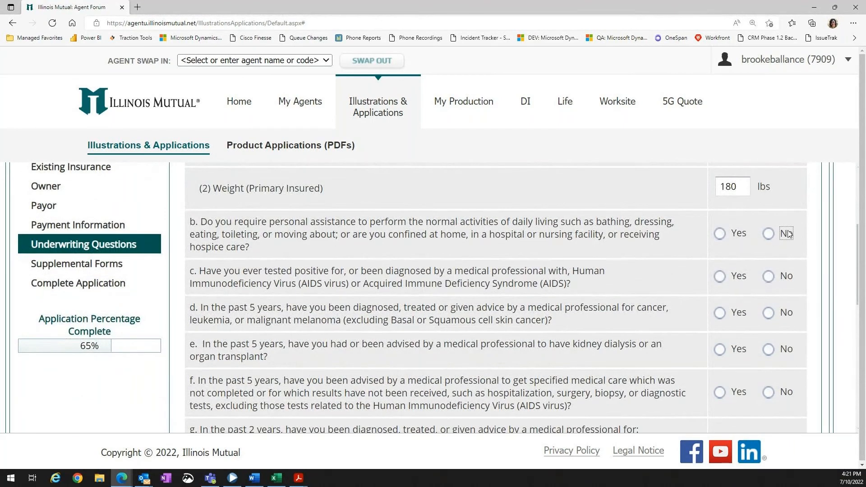
left_click(769, 234)
scroll(582, 318, "down", 1)
scroll(581, 319, "down", 1)
left_click(767, 236)
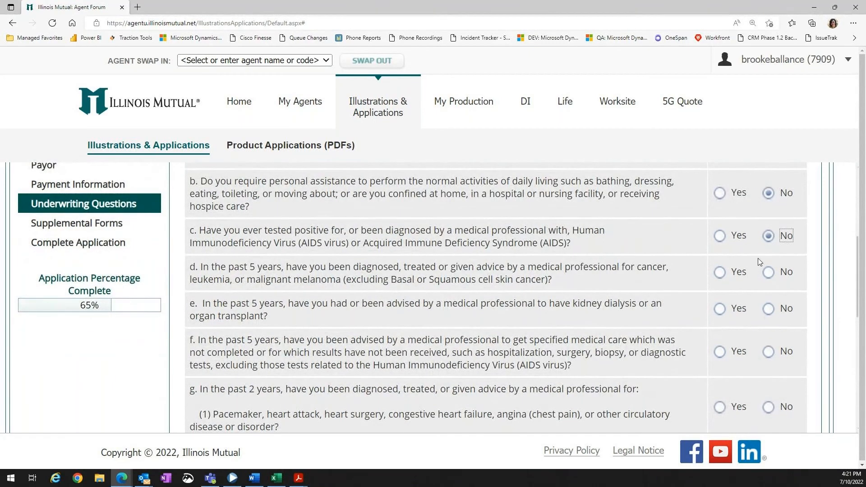
scroll(687, 286, "down", 1)
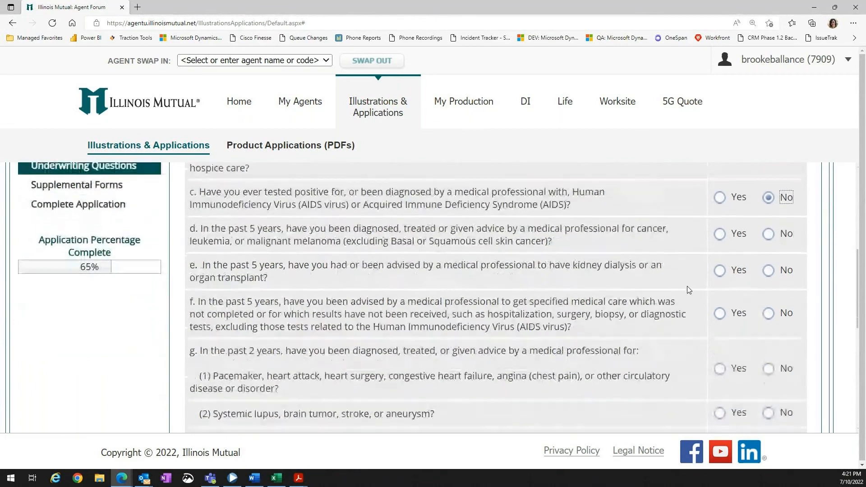
left_click(719, 232)
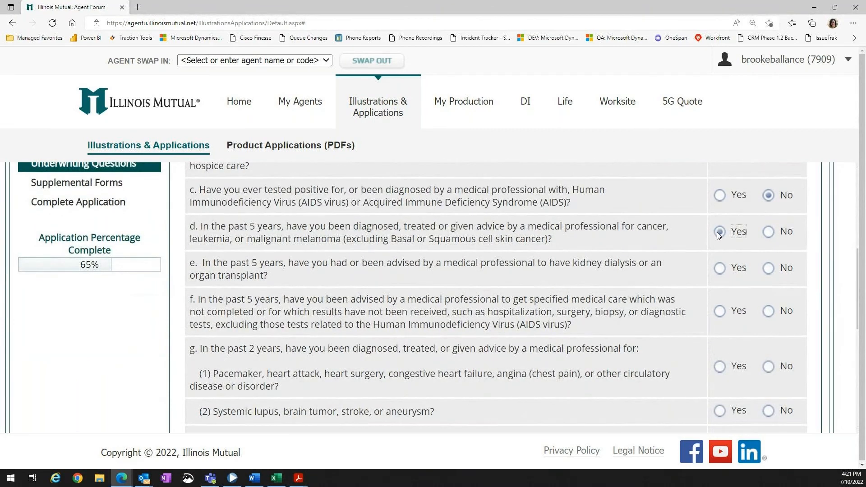
left_click(769, 232)
Answer No to underwriting questions e, f, g(2) through g(6), and h.
scroll(624, 264, "down", 1)
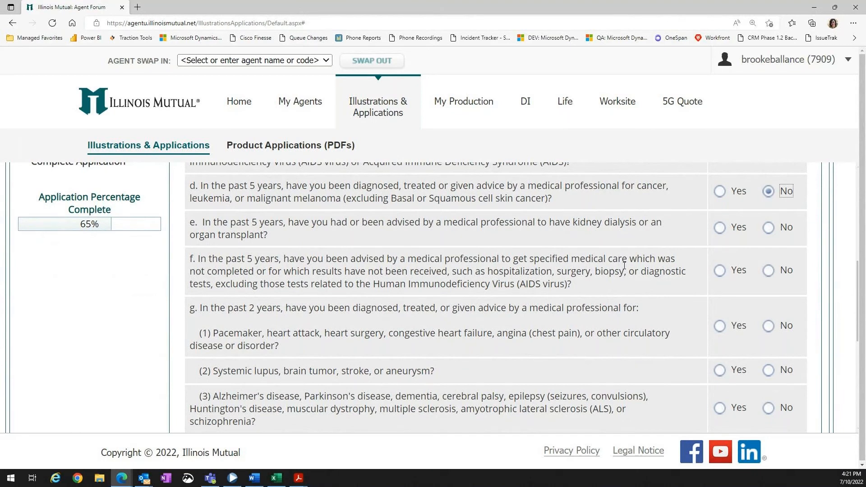
left_click(768, 229)
left_click(768, 271)
scroll(821, 361, "down", 3)
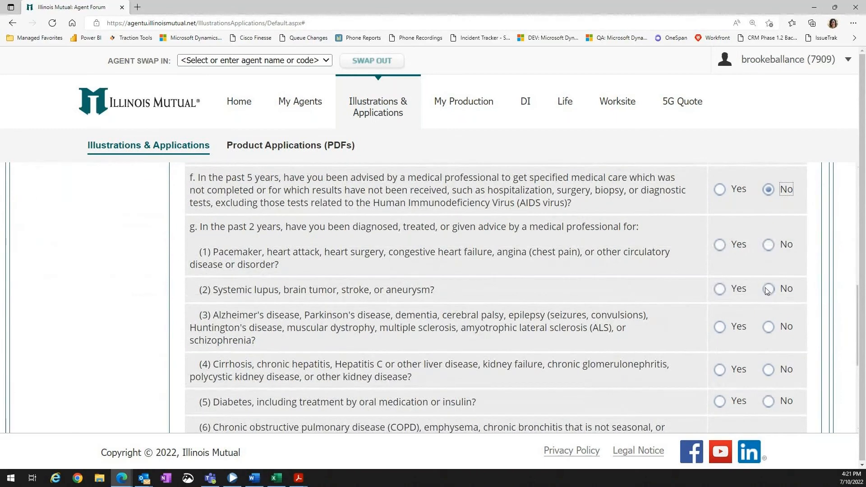
left_click(768, 289)
left_click(769, 327)
left_click(769, 370)
left_click(769, 401)
scroll(770, 401, "down", 3)
left_click(768, 358)
left_click(772, 405)
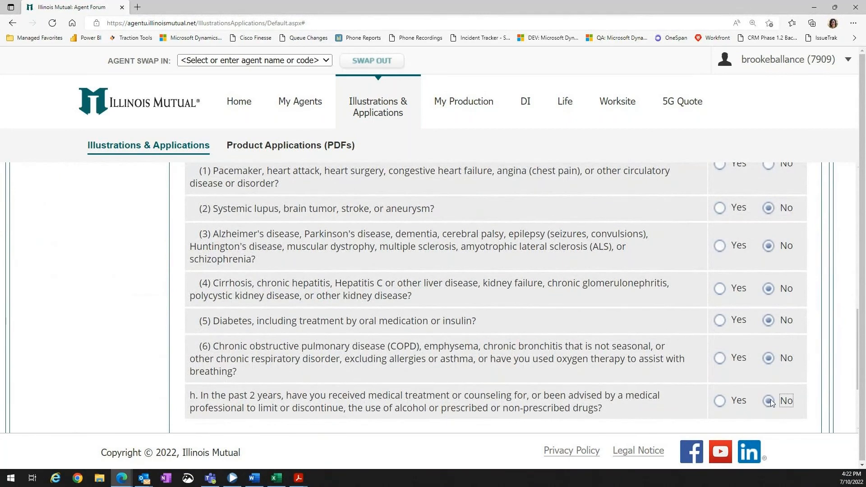
Continue past Supplemental Forms to the Complete Application required-fields check.
scroll(770, 399, "down", 4)
left_click(783, 344)
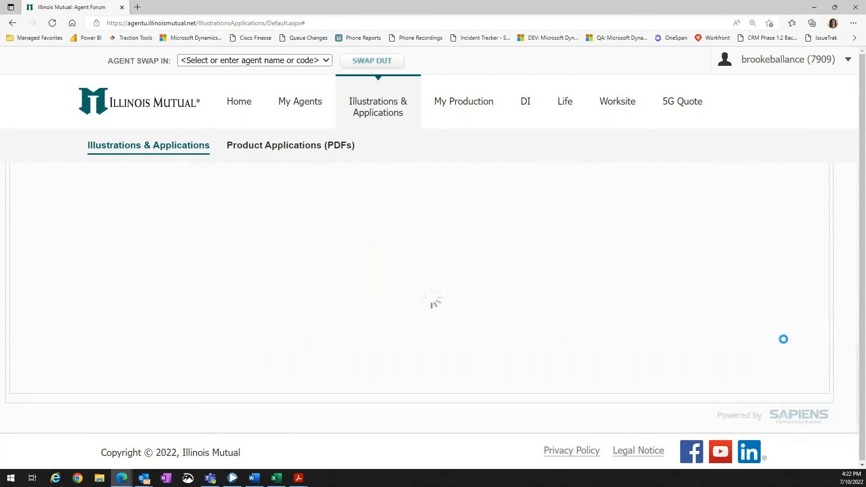
scroll(635, 371, "up", 3)
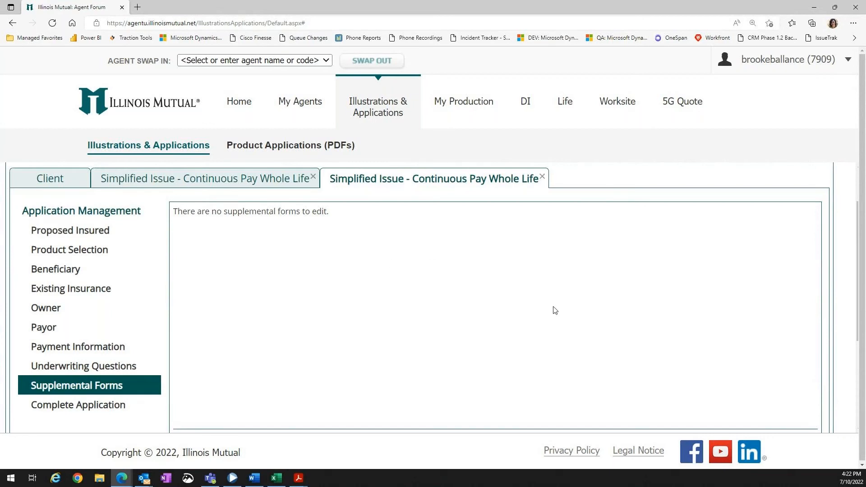
scroll(552, 314, "down", 1)
scroll(552, 315, "down", 1)
left_click(802, 366)
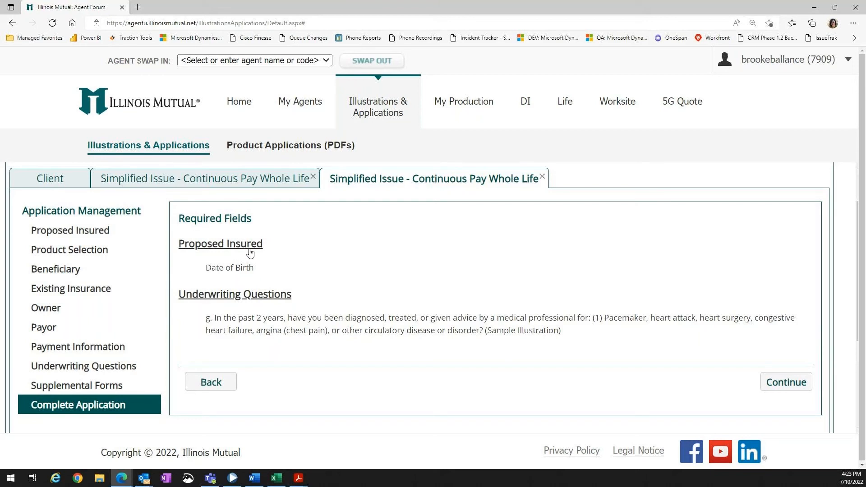
Open the Proposed Insured section and enter the insured's date of birth.
left_click(212, 249)
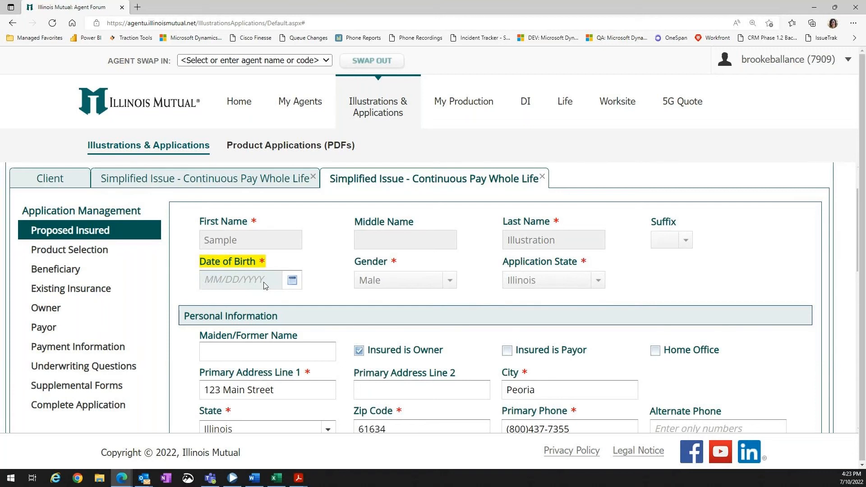
left_click(257, 280)
type("1/1/19")
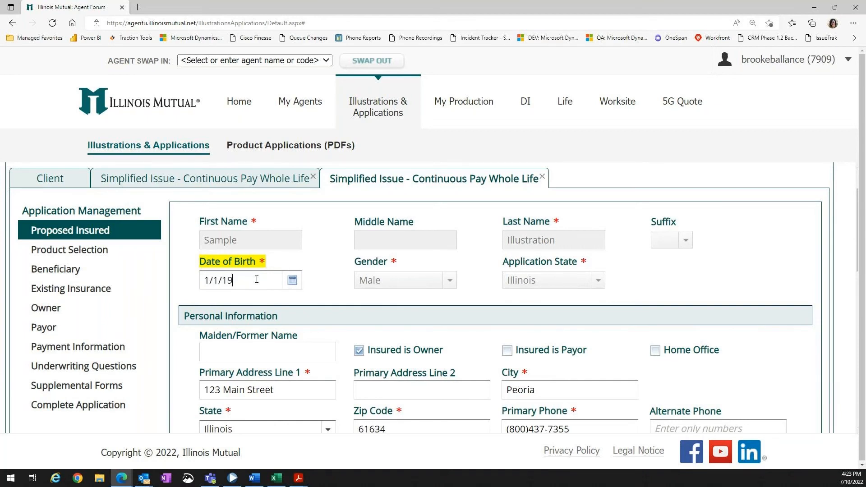
type("67")
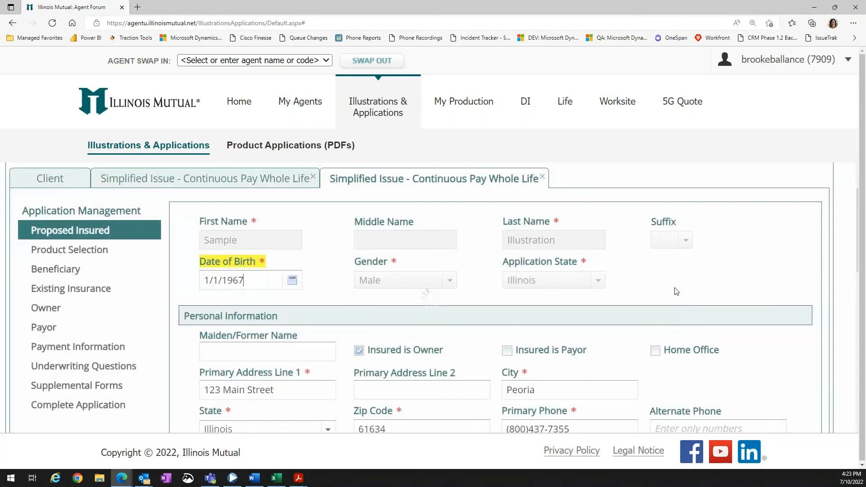
Answer No to underwriting question g(1) and continue from Complete Application.
left_click(84, 408)
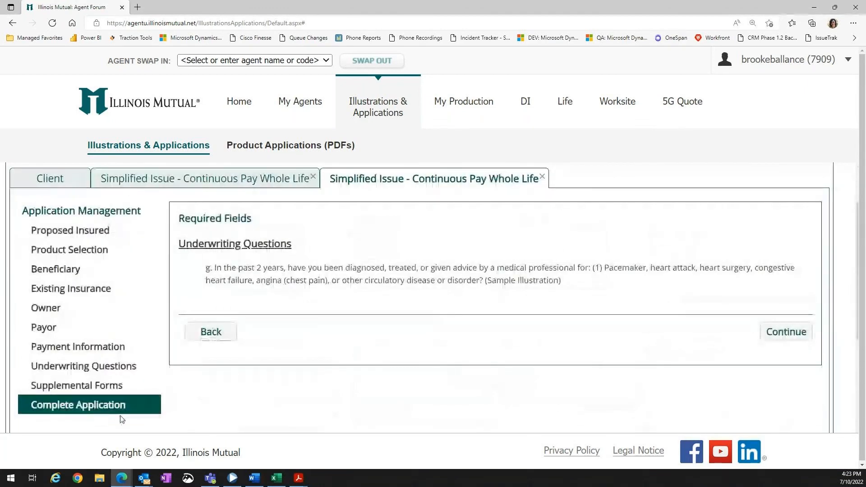
left_click(203, 246)
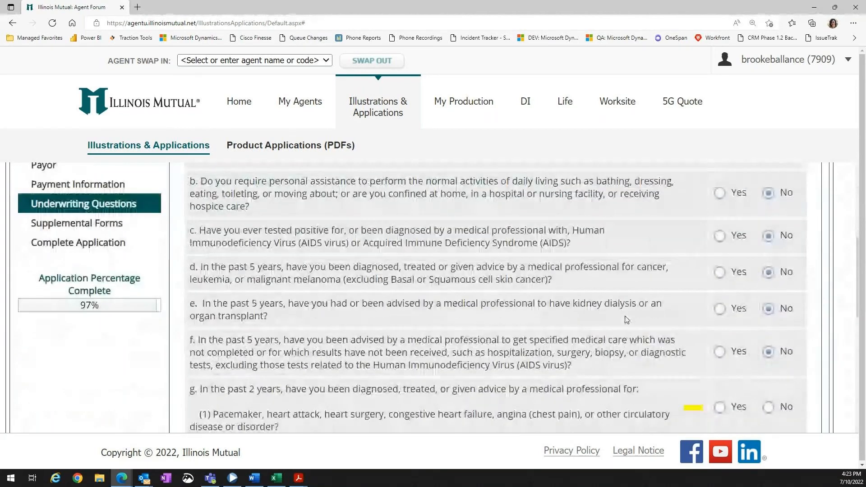
left_click(768, 326)
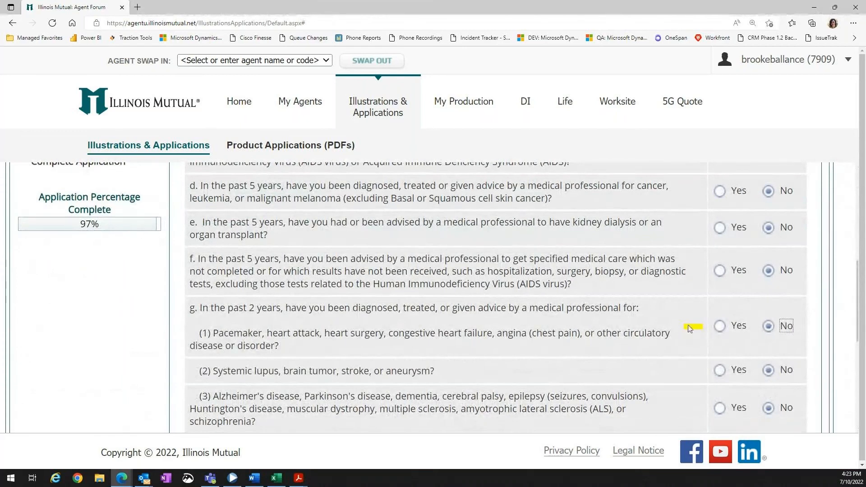
scroll(665, 330, "down", 2)
scroll(537, 320, "up", 4)
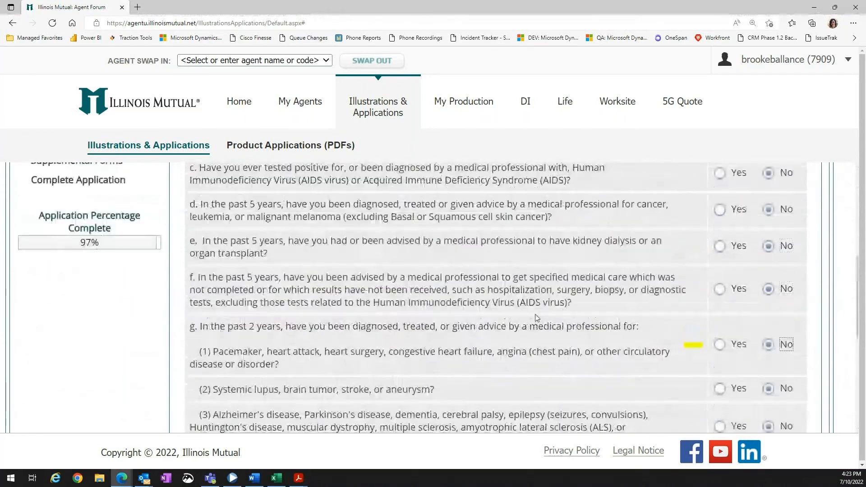
left_click(94, 244)
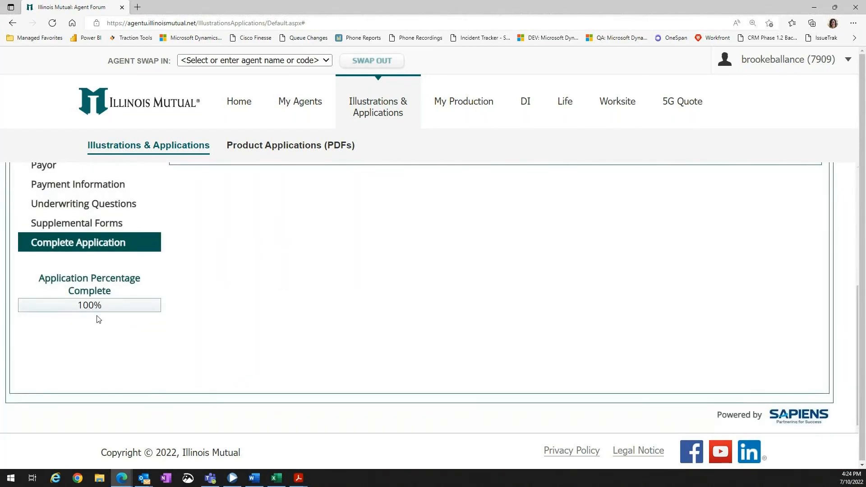
scroll(183, 303, "up", 4)
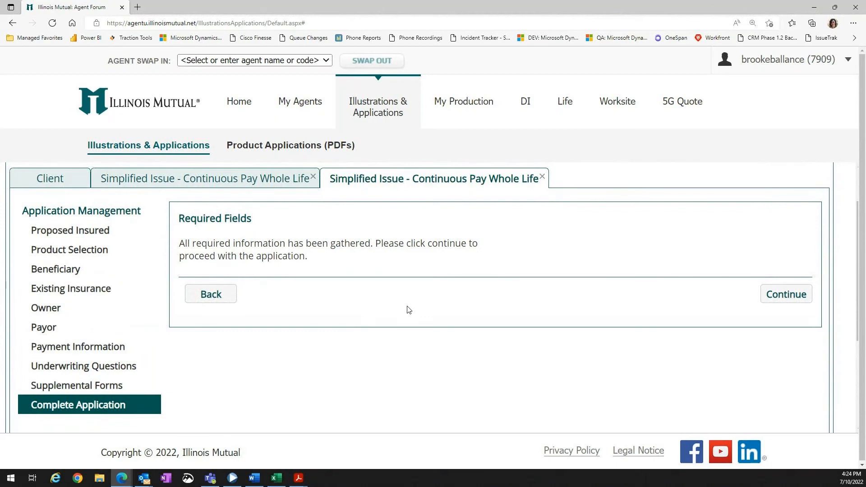
left_click(790, 293)
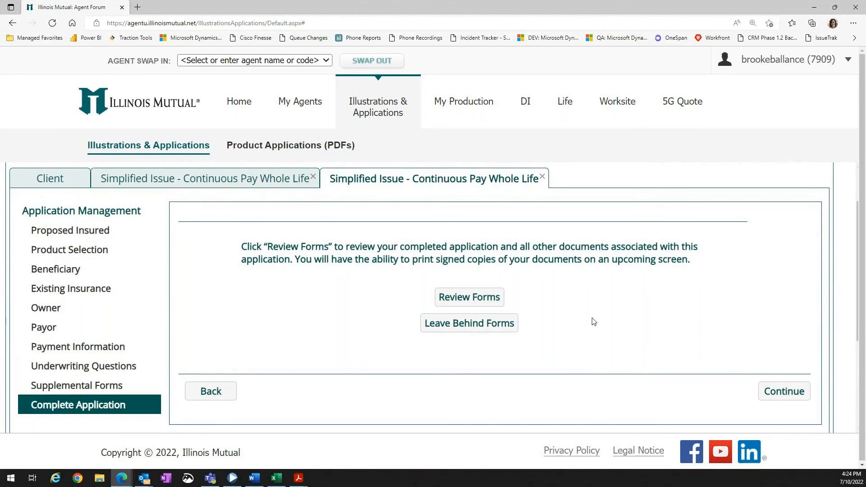
Open the review forms and scroll through the application PDF before closing it.
left_click(485, 298)
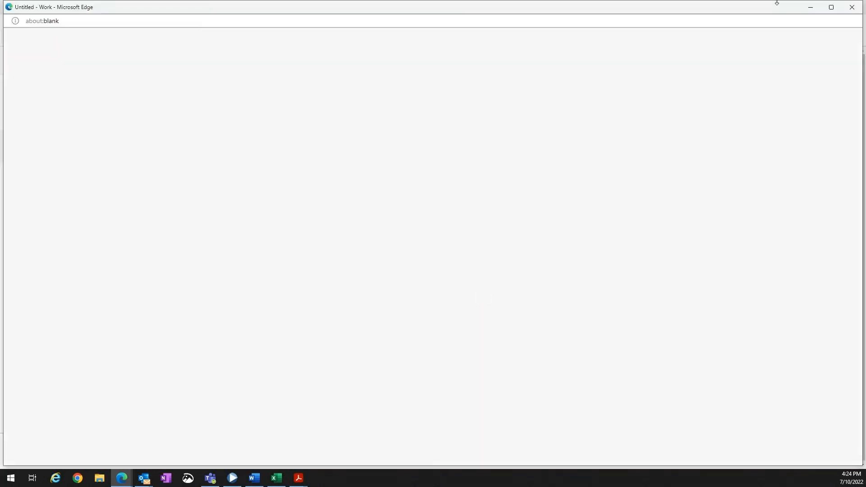
left_click(665, 48)
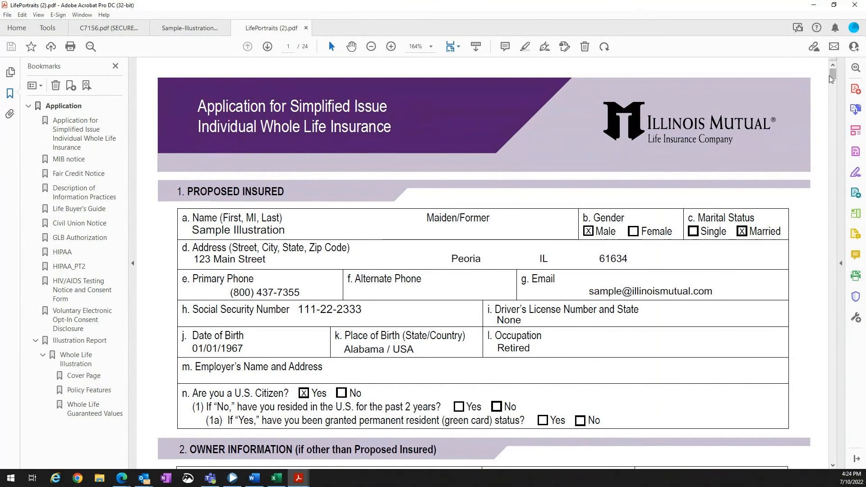
scroll(830, 80, "down", 8)
left_click_drag(833, 83, 837, 114)
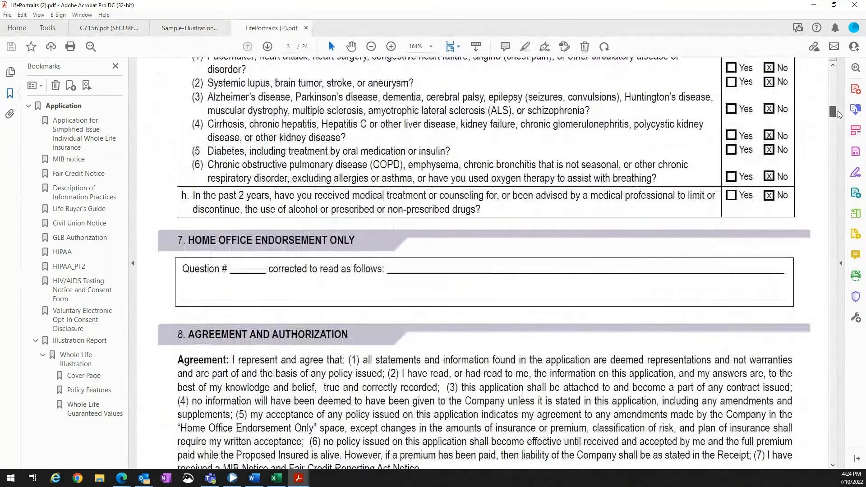
left_click(853, 5)
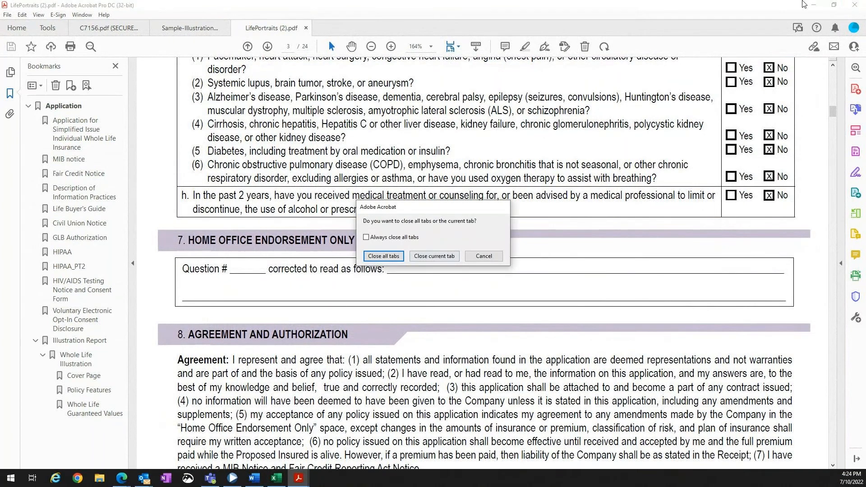
left_click(484, 256)
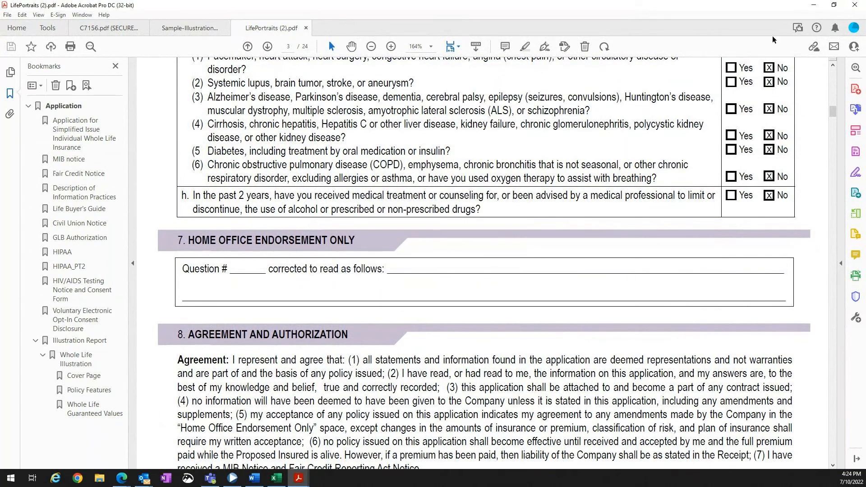
left_click(817, 5)
left_click(852, 10)
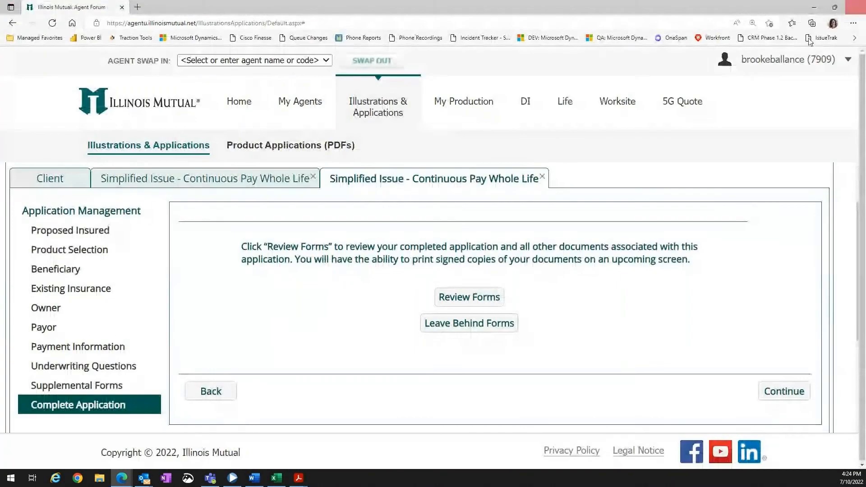
Continue to the signing page and set the Signed at city to Peoria.
left_click(785, 394)
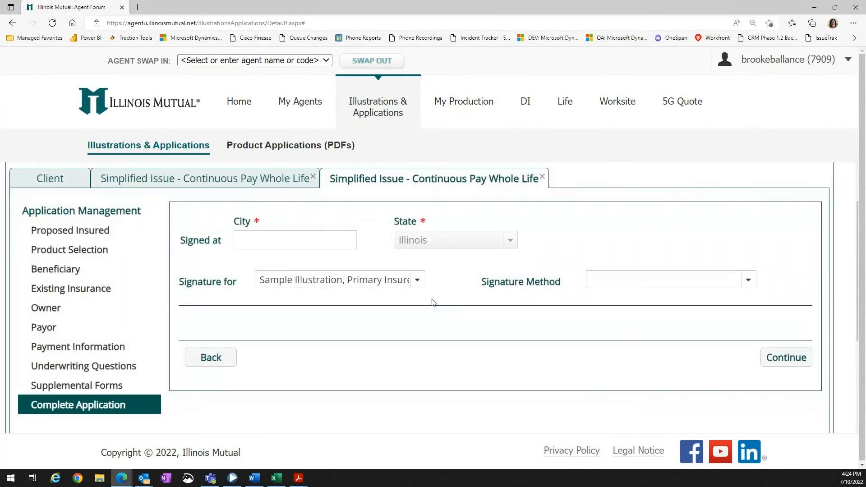
left_click(327, 240)
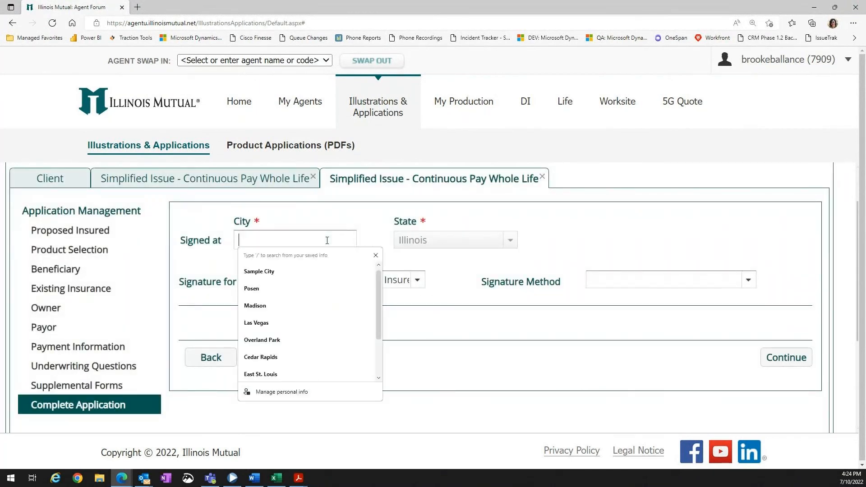
type("Peoria")
key("Tab")
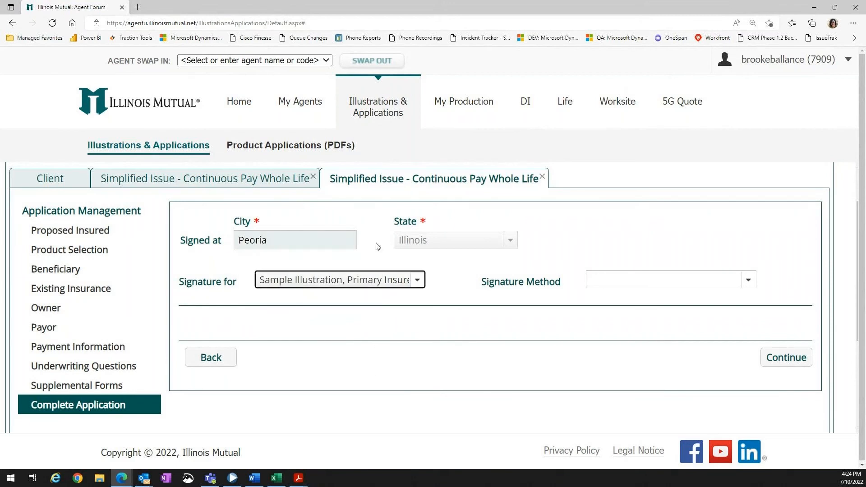
left_click_drag(394, 222, 427, 226)
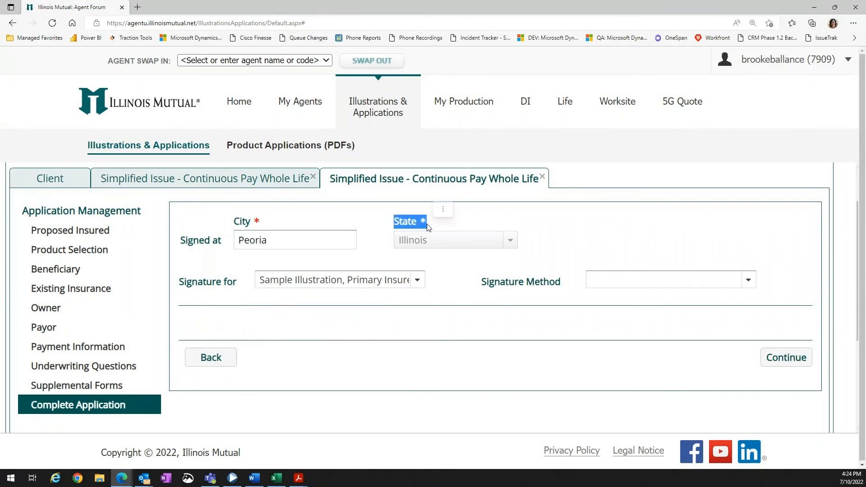
Set the signature method for the primary insured to Mouse/Finger/Stylus.
left_click(431, 228)
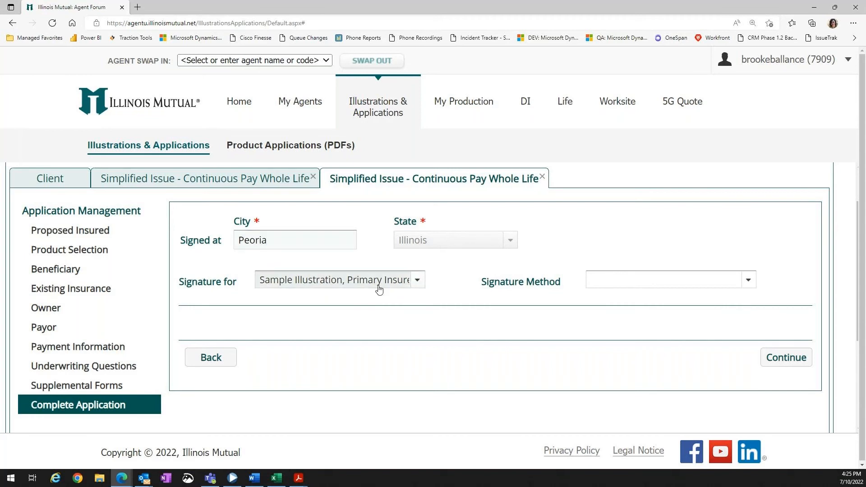
left_click(705, 284)
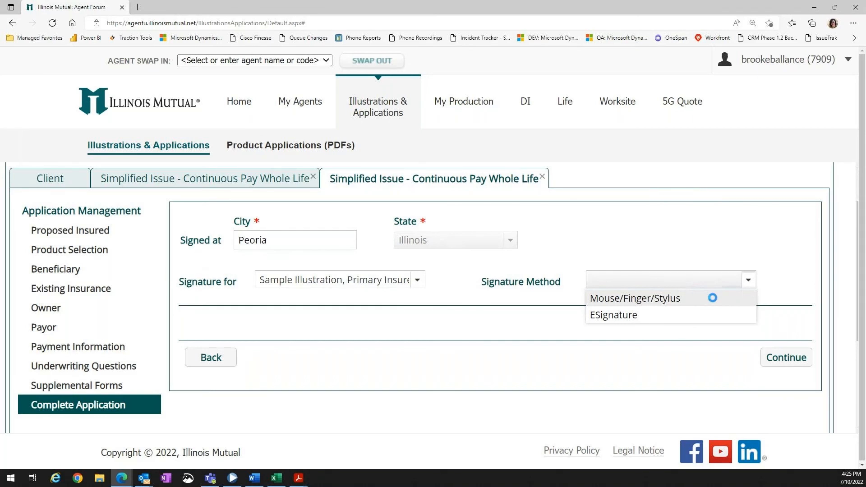
left_click(713, 301)
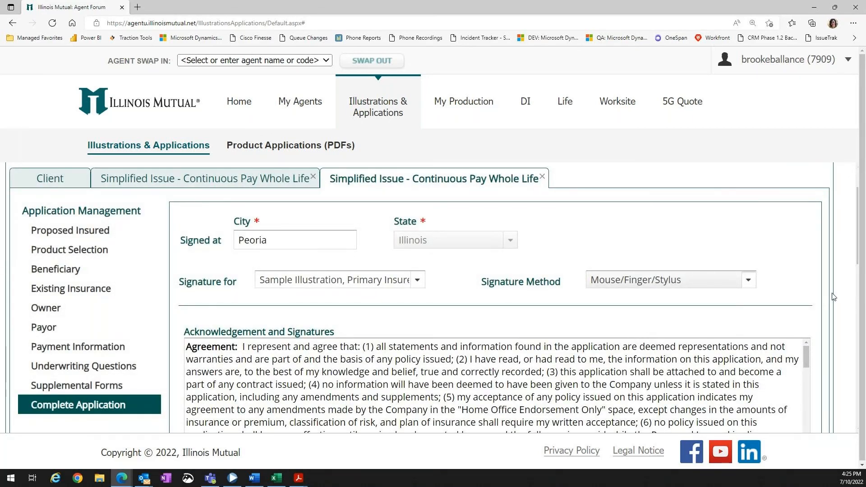
Scroll past the agreement and proxy text and check the acknowledgement checkbox for the electronic signature.
scroll(833, 296, "down", 1)
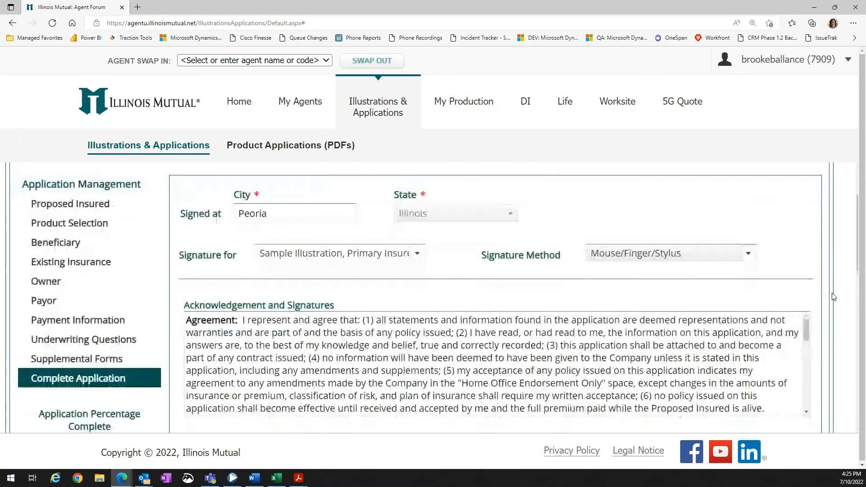
scroll(833, 296, "down", 2)
scroll(780, 222, "down", 1)
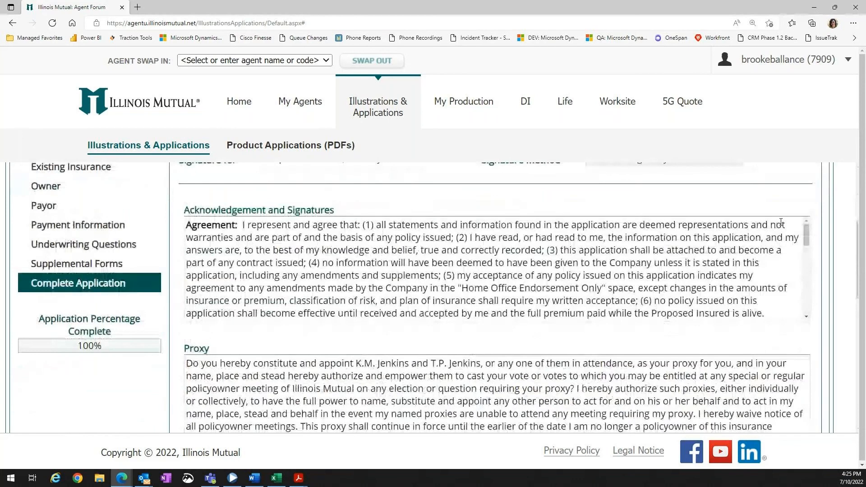
scroll(177, 234, "down", 5)
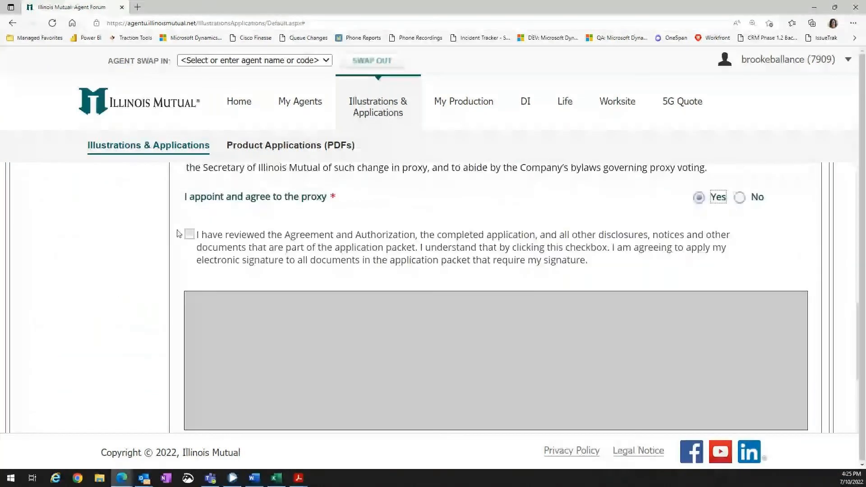
left_click(190, 235)
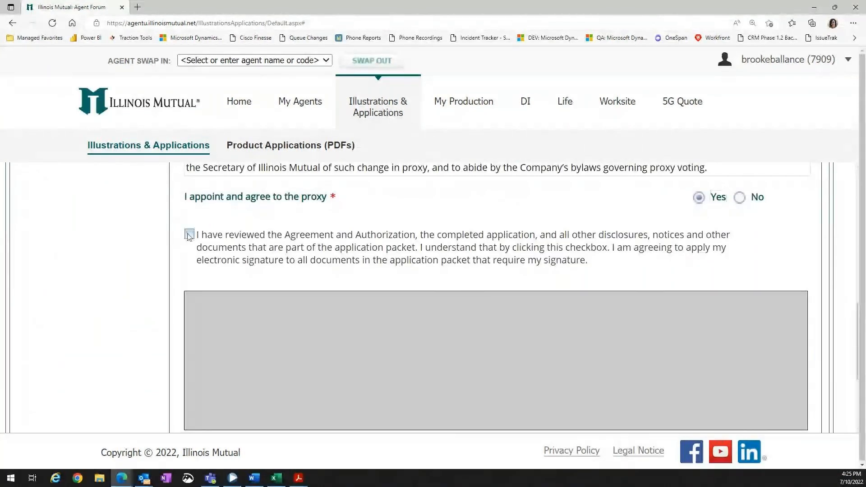
left_click(189, 235)
Draw the insured's signature in the signature pad, apply it, acknowledge the confirmation, and continue.
scroll(390, 281, "down", 2)
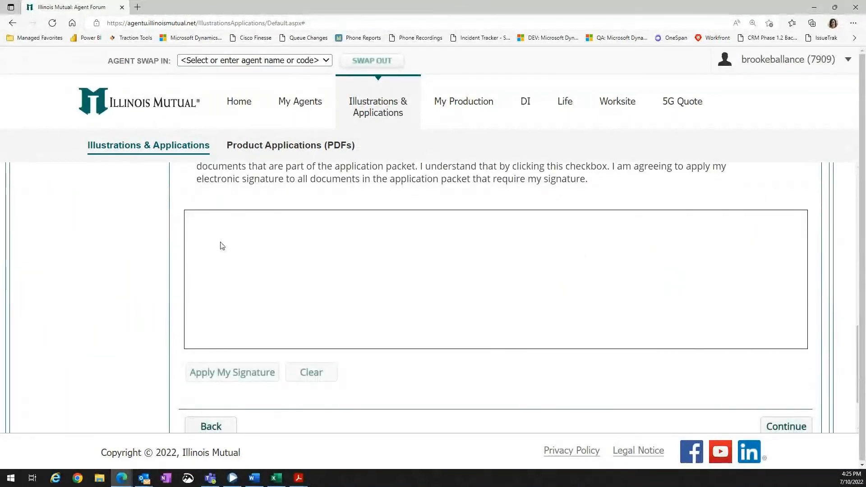
mouse_move(220, 245)
left_mouse_down()
mouse_move(215, 277)
mouse_move(308, 256)
mouse_move(371, 260)
mouse_move(409, 231)
mouse_move(506, 289)
mouse_move(515, 283)
left_mouse_up()
mouse_move(514, 253)
left_mouse_down()
mouse_move(575, 268)
mouse_move(572, 315)
mouse_move(577, 304)
left_mouse_up()
mouse_move(587, 263)
left_mouse_down()
mouse_move(660, 297)
mouse_move(769, 269)
left_mouse_up()
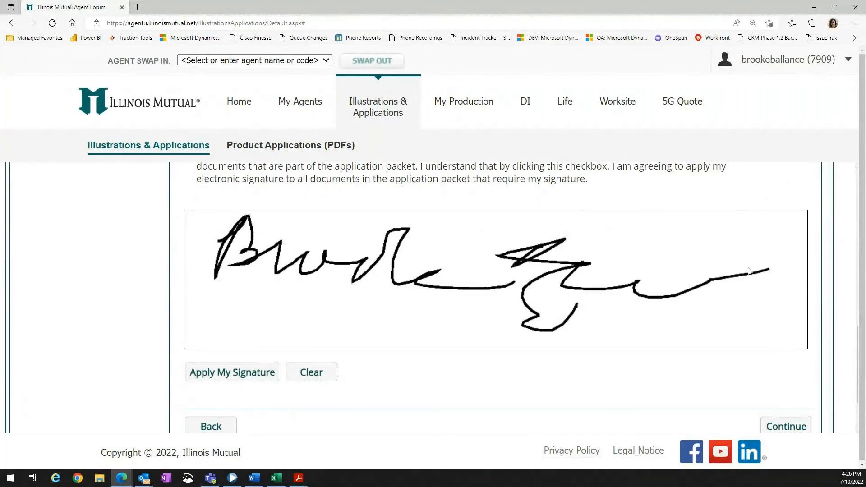
left_click(237, 381)
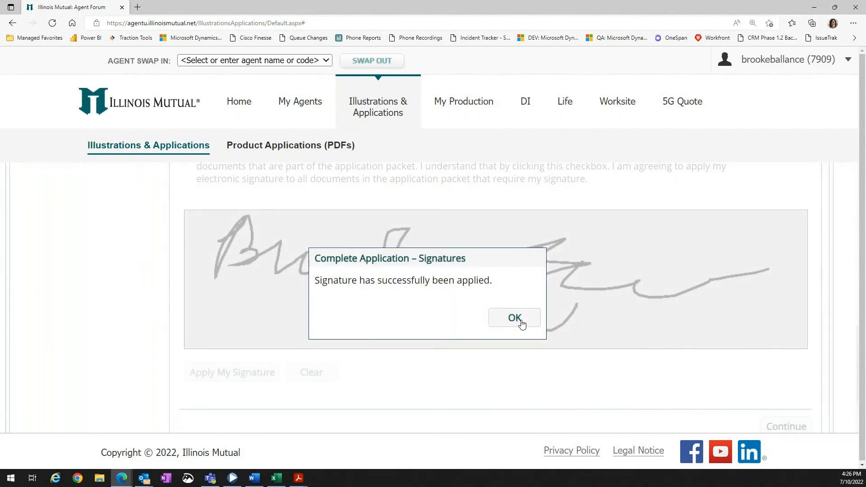
left_click(514, 317)
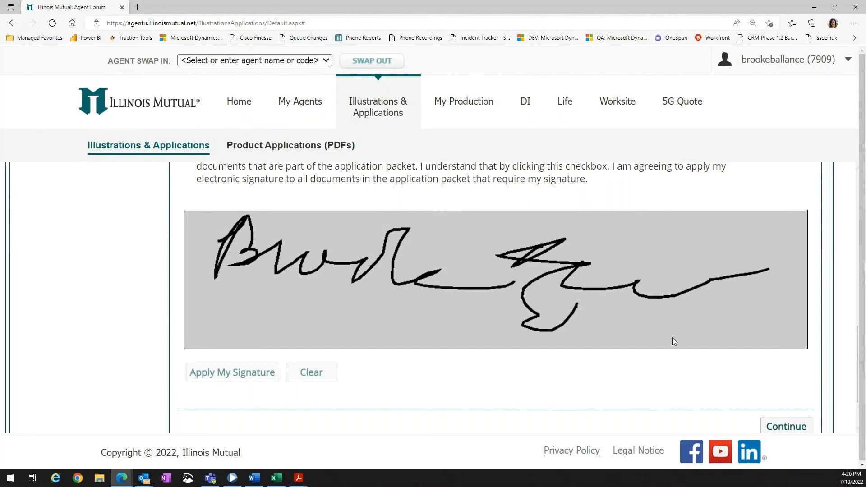
scroll(672, 338, "down", 2)
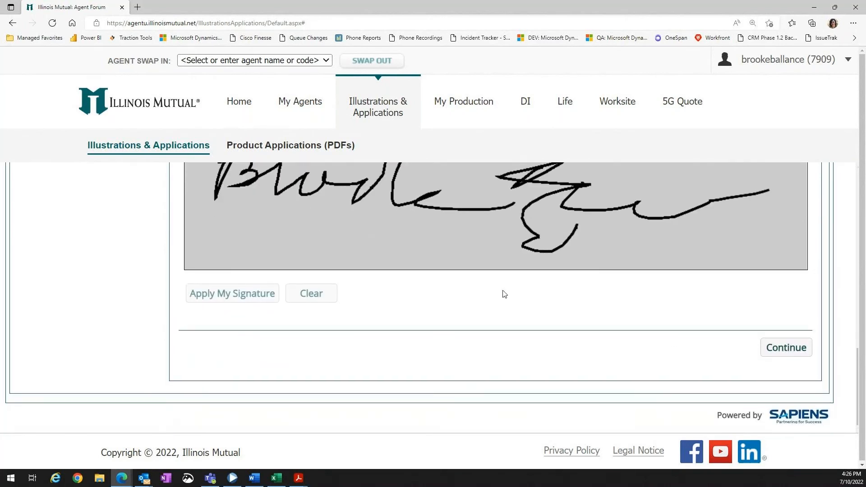
left_click(795, 354)
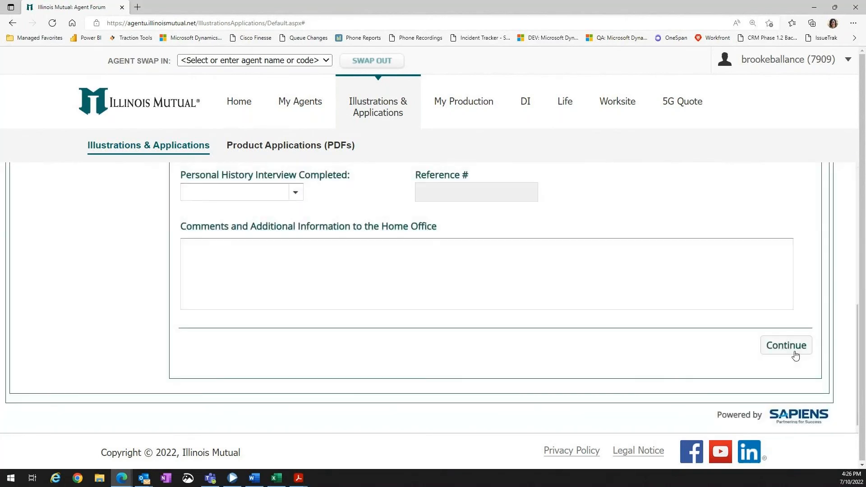
In the Agent Report, answer No to the replacement, Spanish correspondence, and related-to-agent questions.
scroll(649, 375, "up", 3)
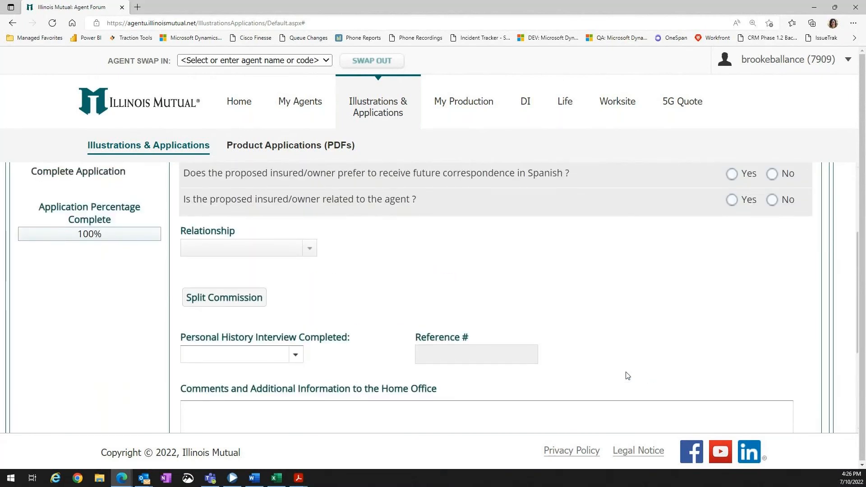
scroll(627, 376, "up", 3)
left_click(772, 288)
left_click(773, 312)
left_click(772, 339)
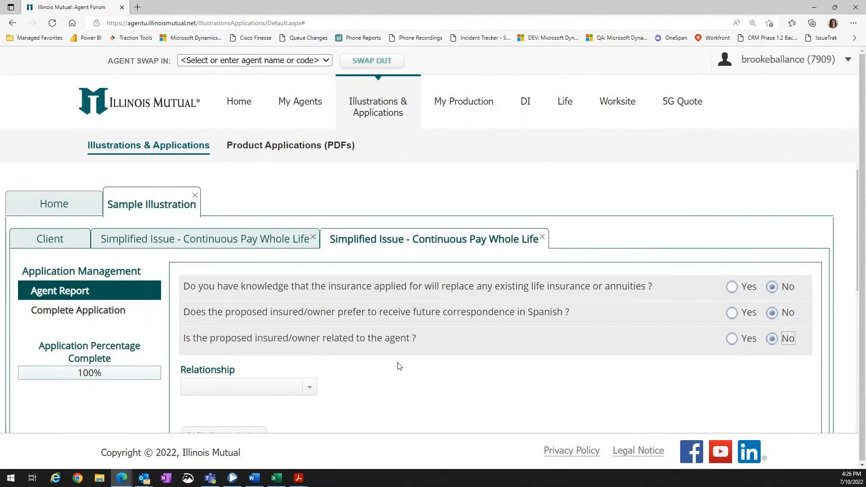
Set Personal History Interview Completed to No and continue from the Agent Report.
scroll(398, 366, "down", 4)
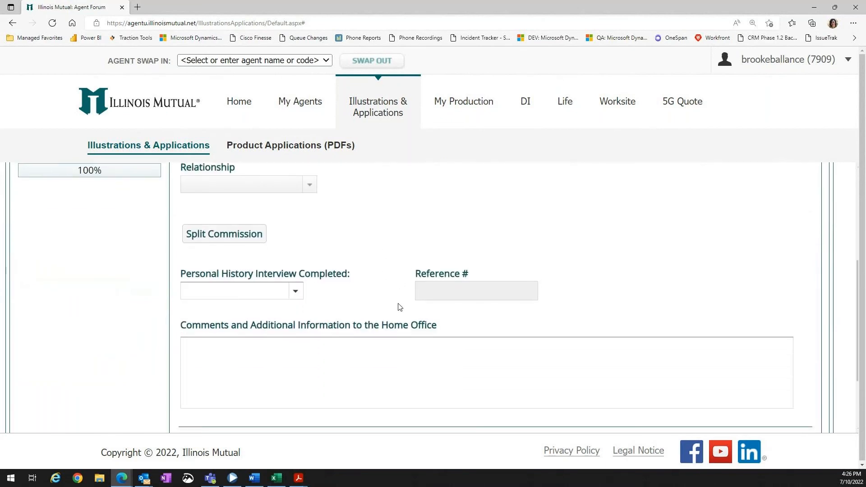
left_click(298, 297)
left_click(269, 327)
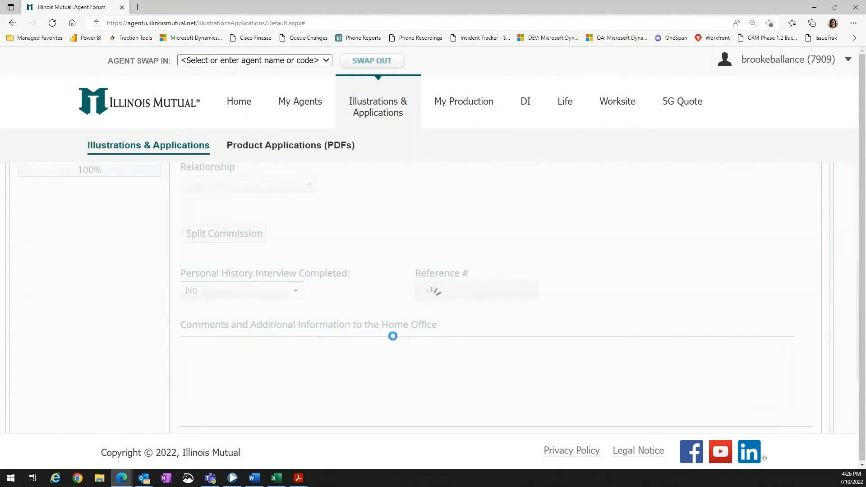
scroll(555, 345, "down", 2)
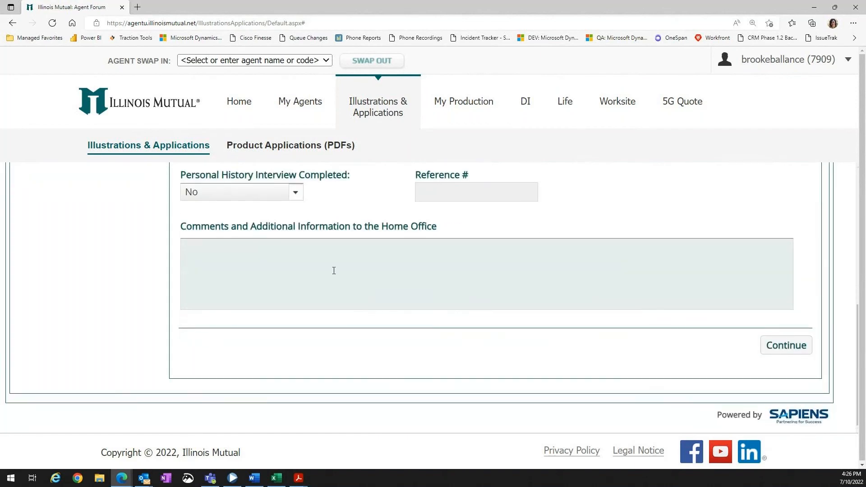
left_click(335, 273)
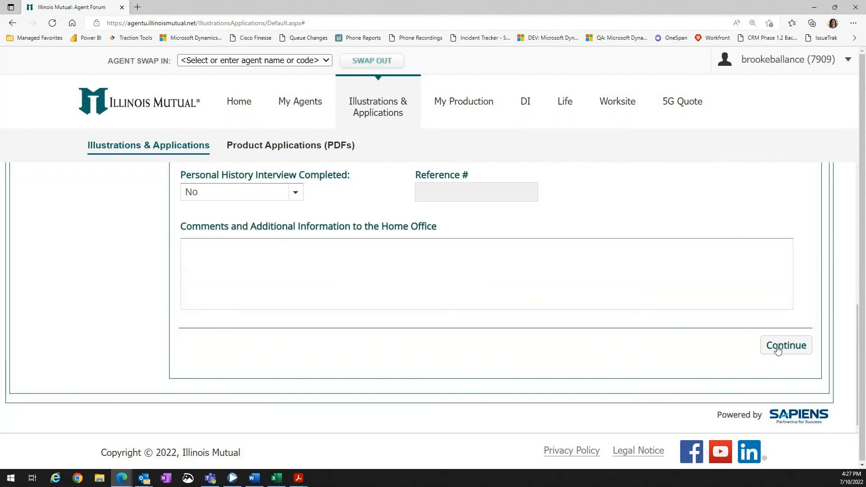
left_click(777, 347)
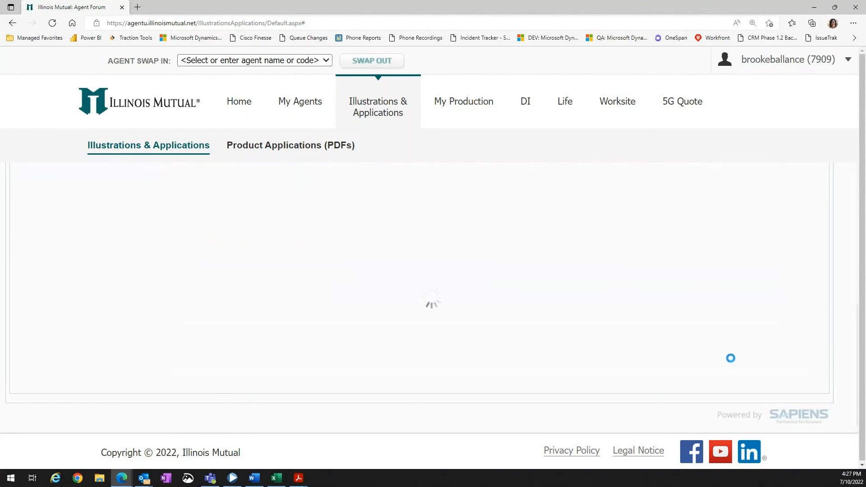
Open the Review Forms - Advisor PDF, scroll it, and close the blank browser window.
scroll(693, 376, "up", 2)
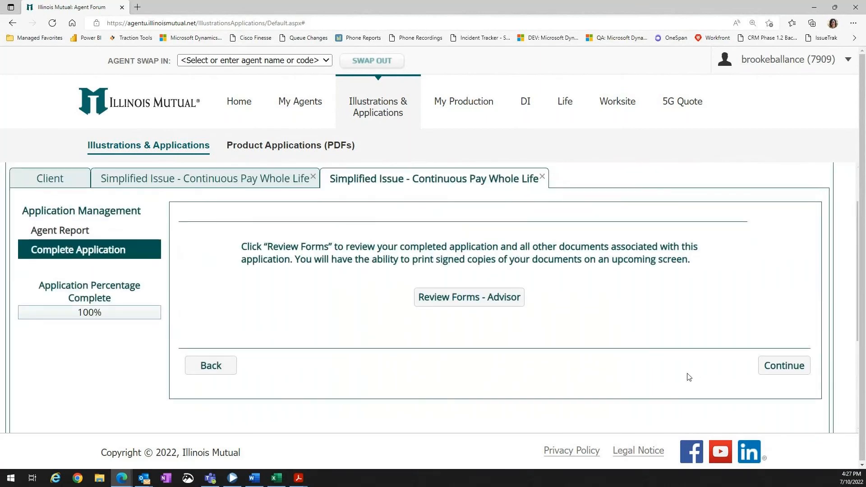
left_click(488, 298)
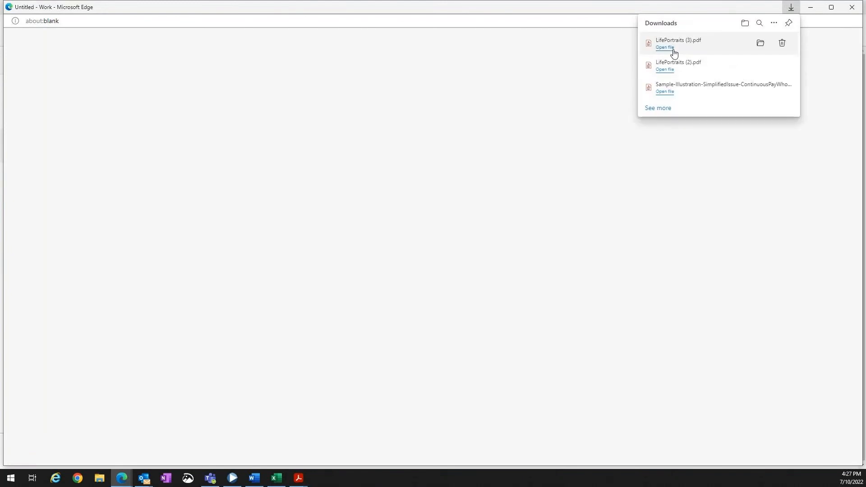
left_click(671, 51)
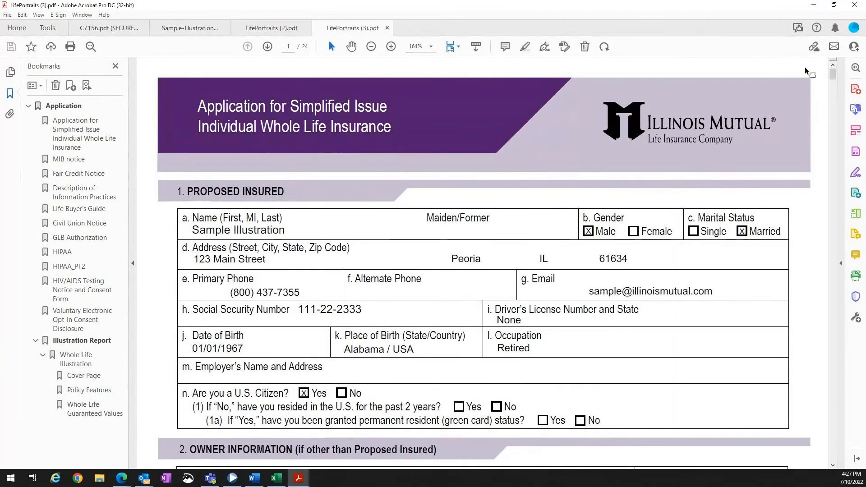
mouse_move(832, 76)
left_mouse_down()
mouse_move(821, 200)
mouse_move(835, 129)
left_mouse_up()
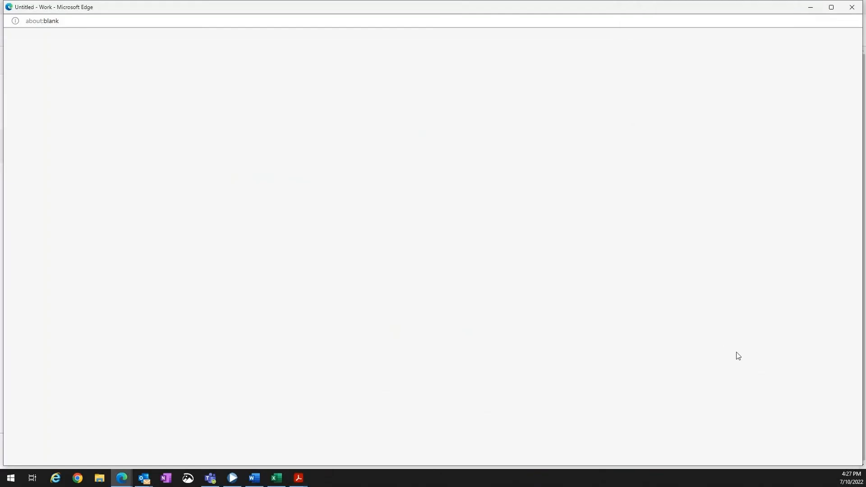
left_click(851, 6)
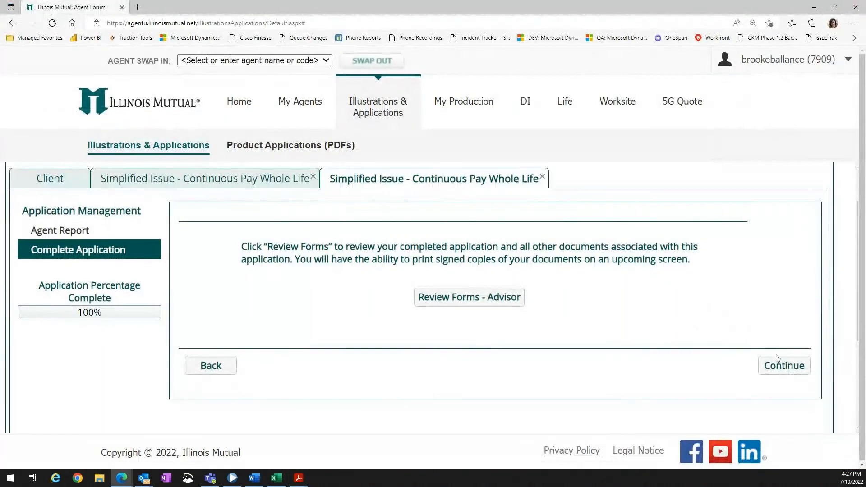
Continue past the attachments page and set the agent's signature method to ESignature.
left_click(790, 372)
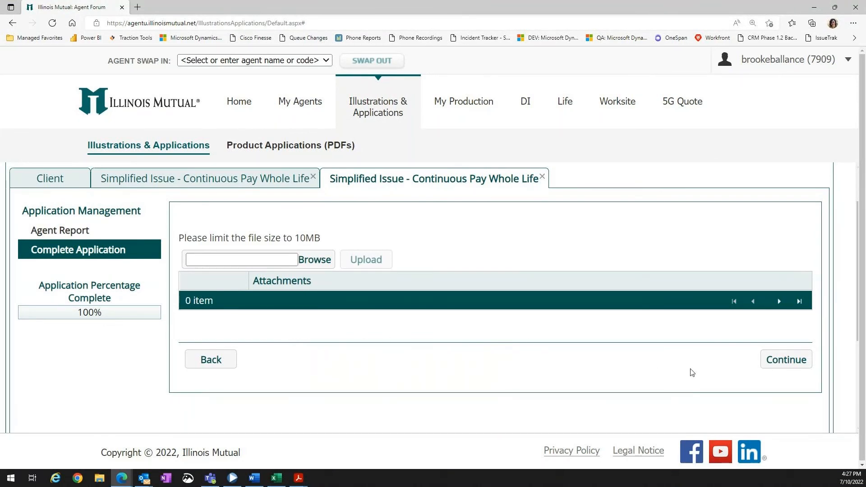
left_click(780, 361)
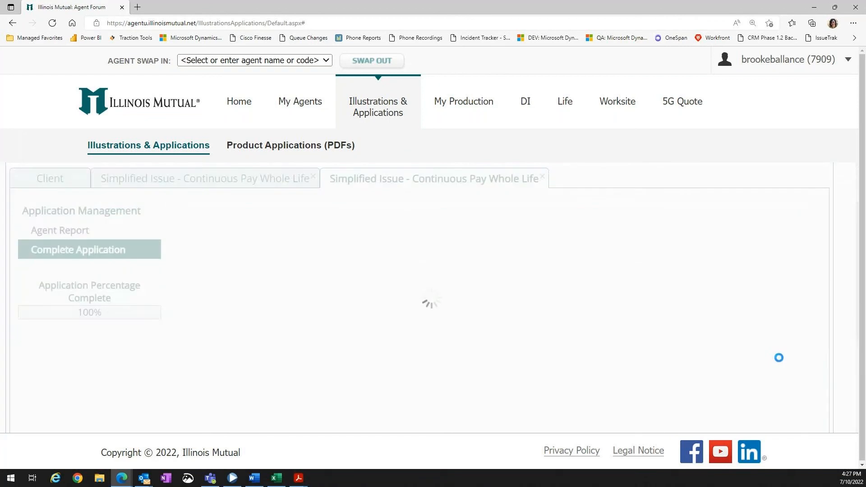
left_click(626, 233)
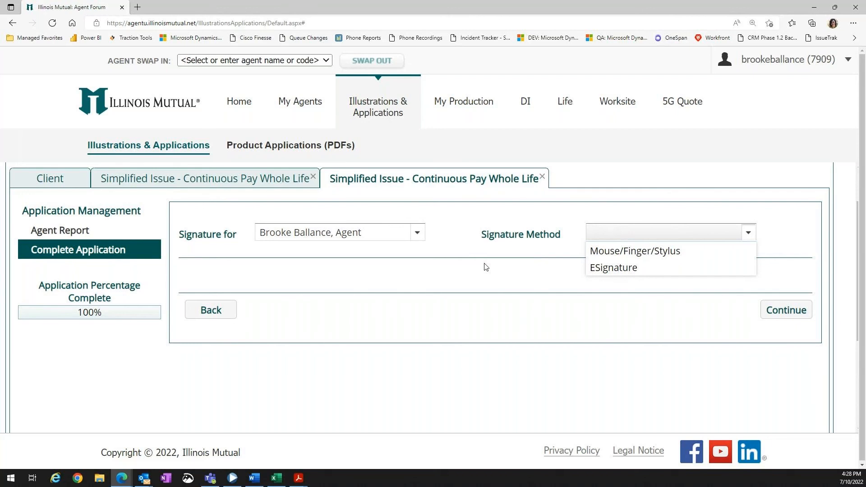
left_click(602, 268)
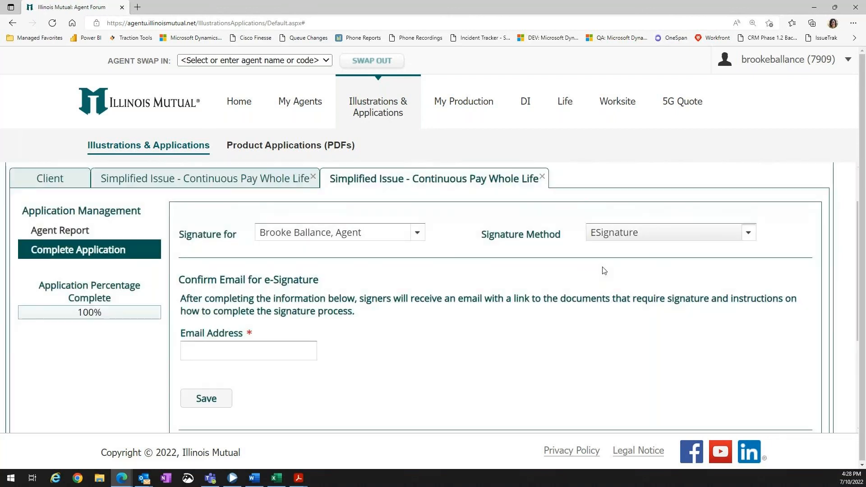
Switch to Adobe Acrobat and read through the C7156.pdf e-signature instructions document.
scroll(445, 334, "down", 2)
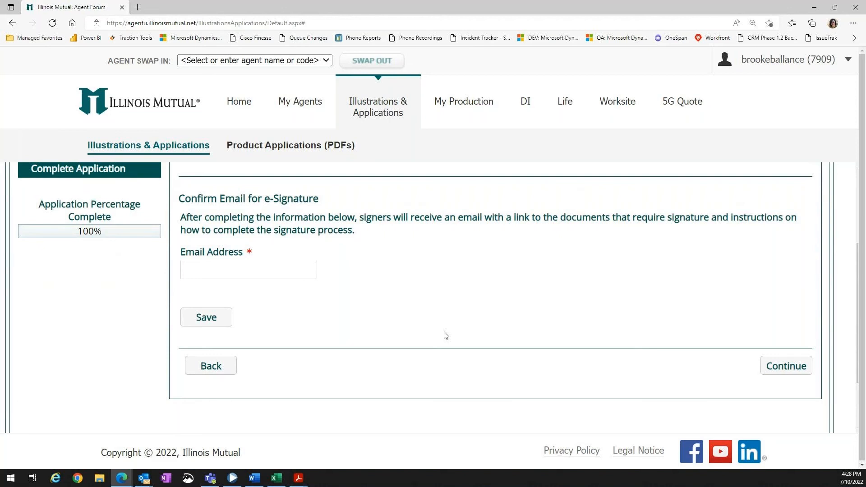
scroll(445, 335, "up", 1)
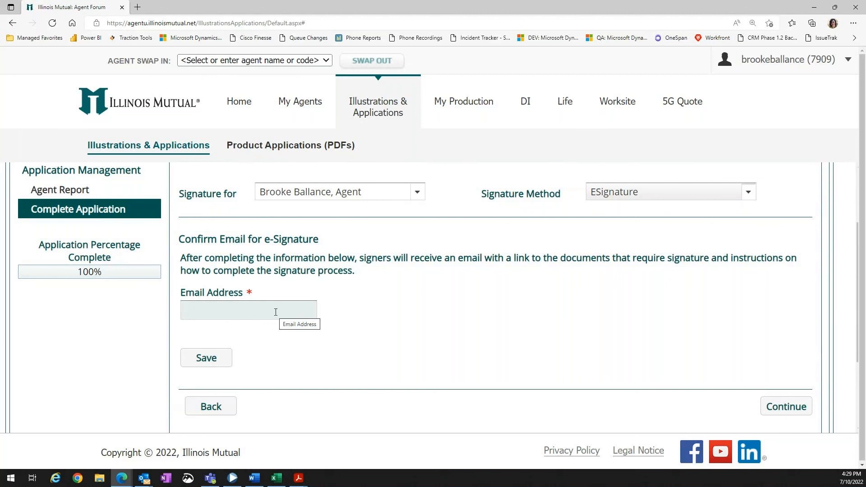
left_click(299, 478)
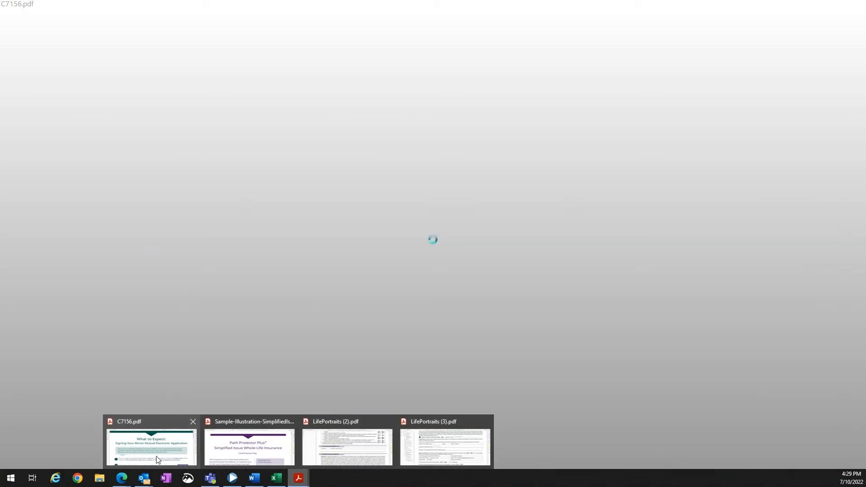
left_click(156, 456)
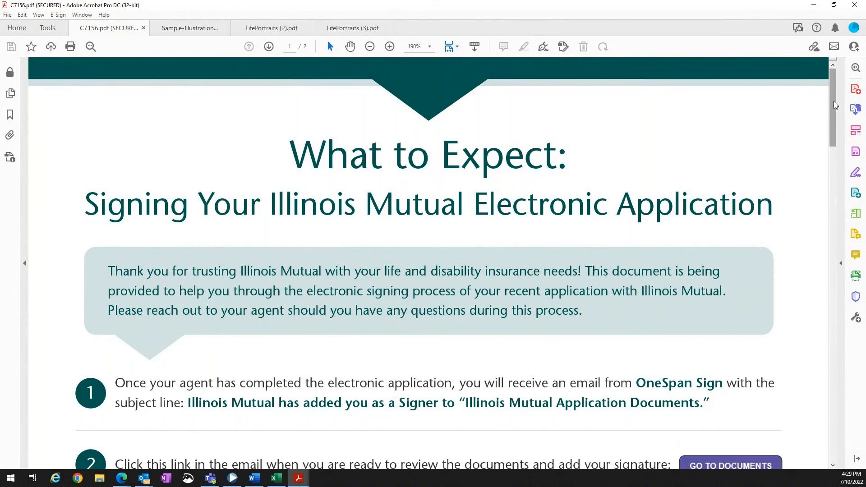
left_click_drag(834, 105, 833, 138)
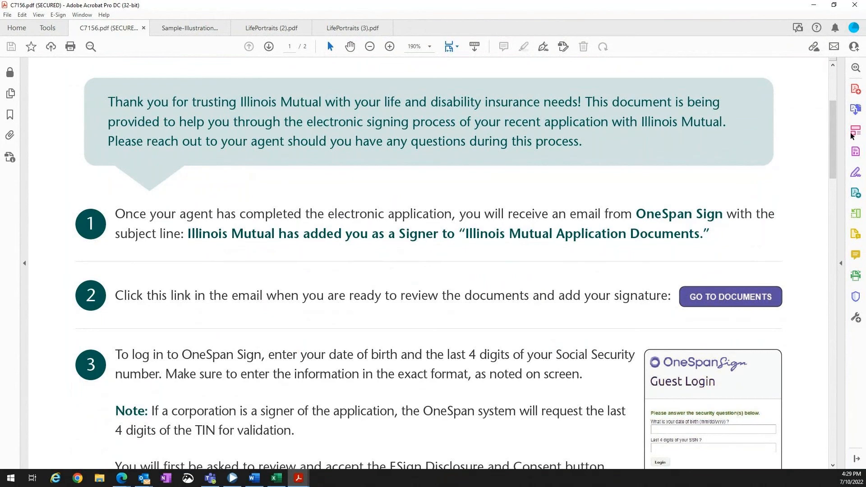
left_click_drag(833, 145, 833, 154)
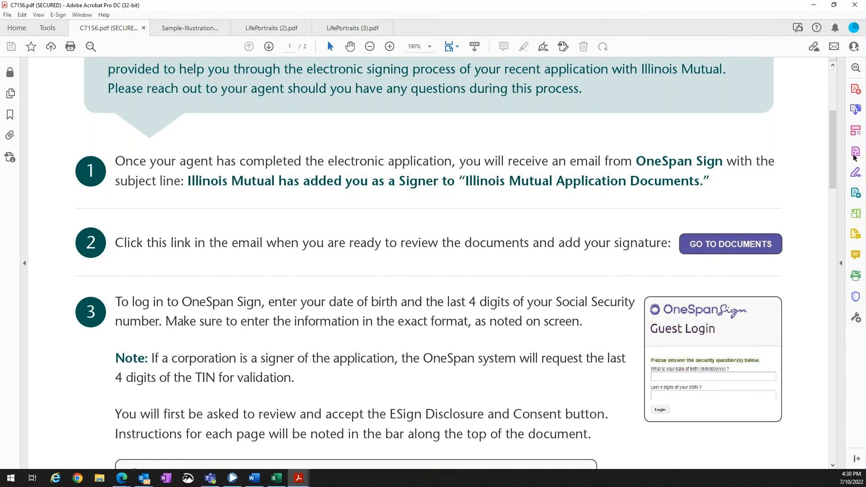
Scroll through the rest of the C7156.pdf e-signature instructions and return to the agent portal.
left_click_drag(832, 166, 843, 331)
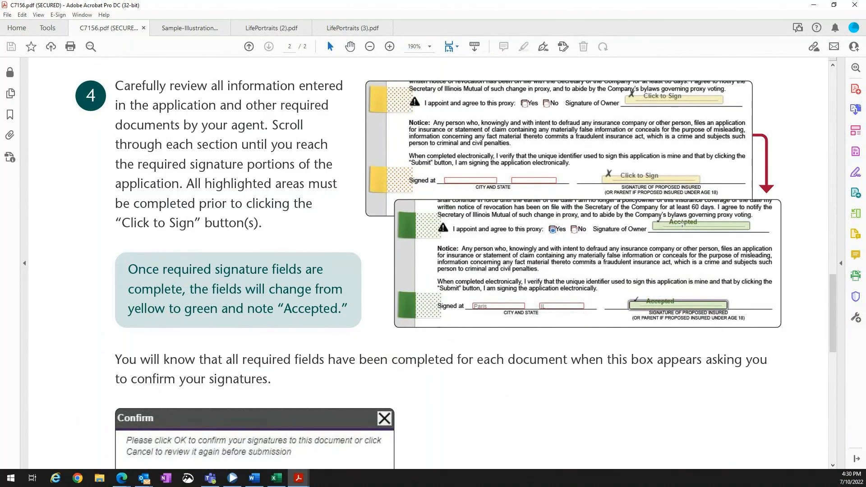
left_click(812, 6)
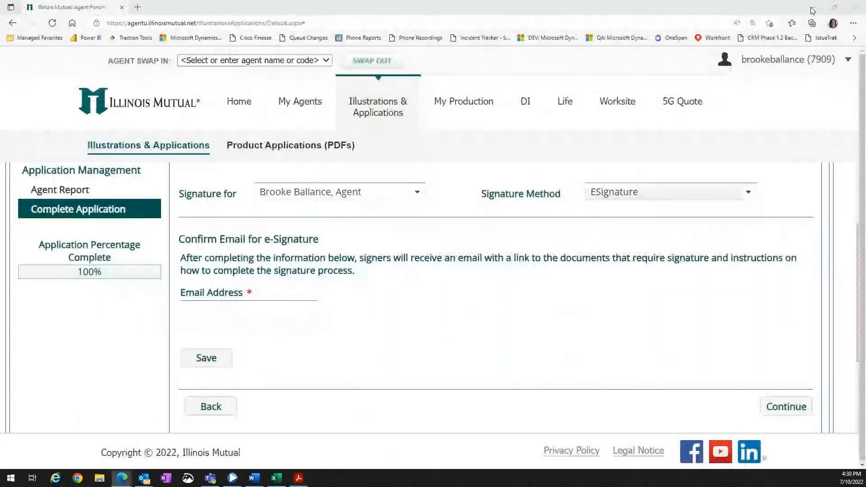
Change the agent's signature method to Mouse/Finger/Stylus and tick the agent certification agreement checkbox.
left_click(687, 194)
left_click(683, 208)
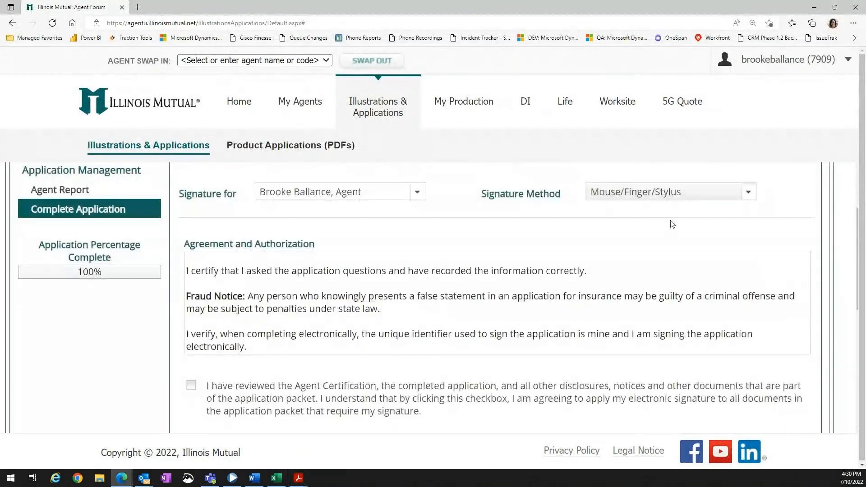
scroll(246, 367, "down", 1)
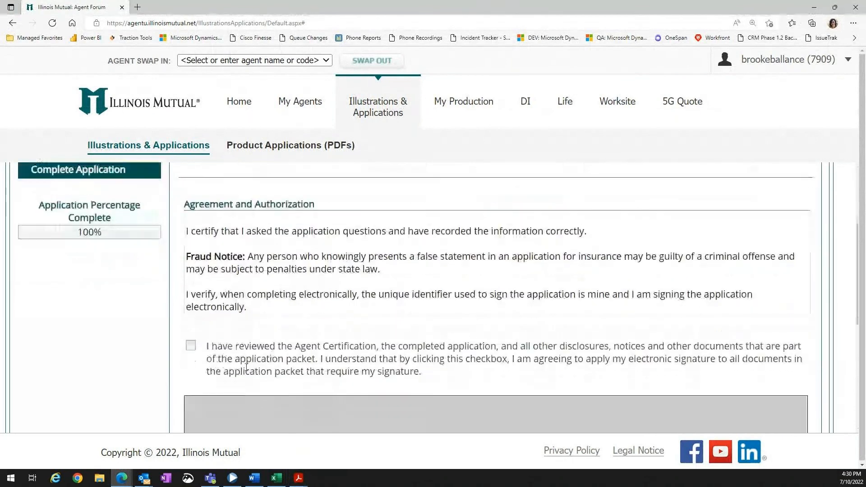
scroll(246, 367, "down", 1)
left_click(190, 303)
scroll(297, 321, "down", 2)
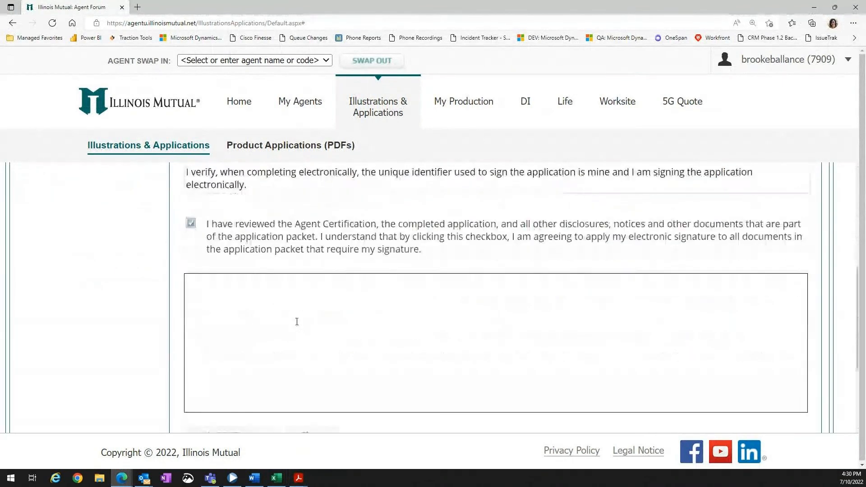
mouse_move(249, 300)
left_mouse_down()
mouse_move(417, 336)
mouse_move(648, 314)
mouse_move(699, 355)
left_mouse_up()
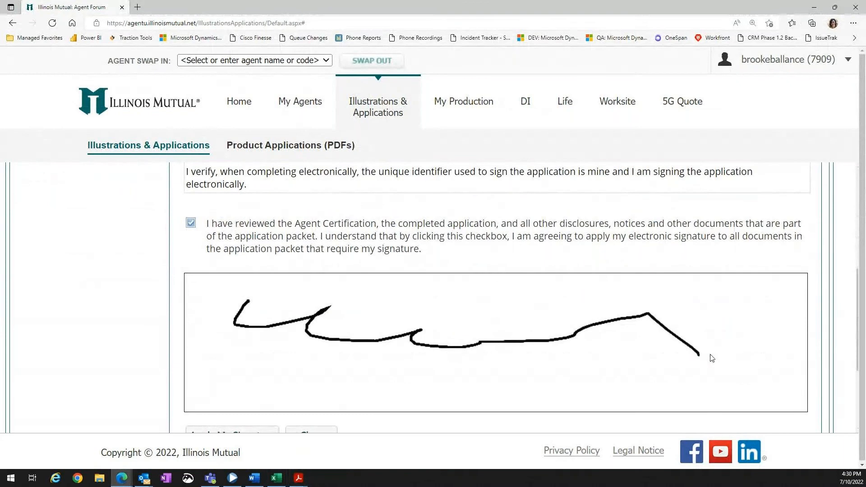
scroll(591, 348, "down", 2)
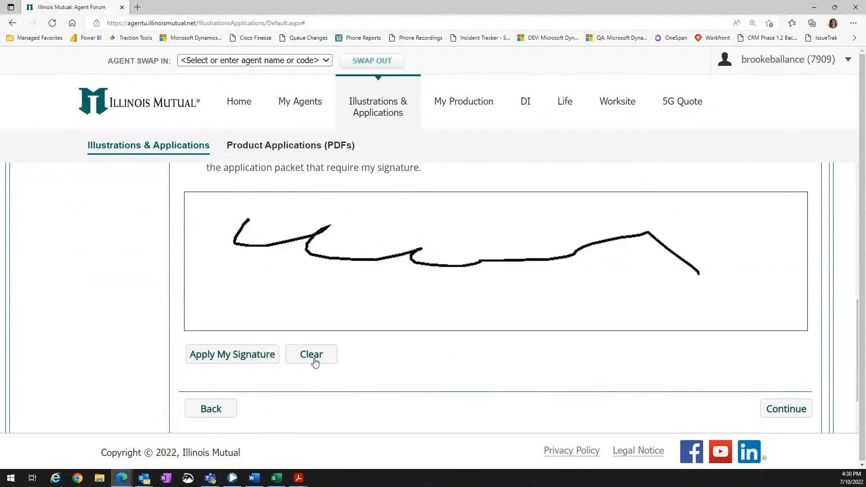
left_click(313, 360)
Draw the agent's signature in the signature pad, apply it, acknowledge the confirmation and continue.
mouse_move(209, 221)
left_mouse_down()
mouse_move(308, 264)
mouse_move(362, 303)
mouse_move(500, 259)
mouse_move(637, 244)
mouse_move(701, 282)
left_mouse_up()
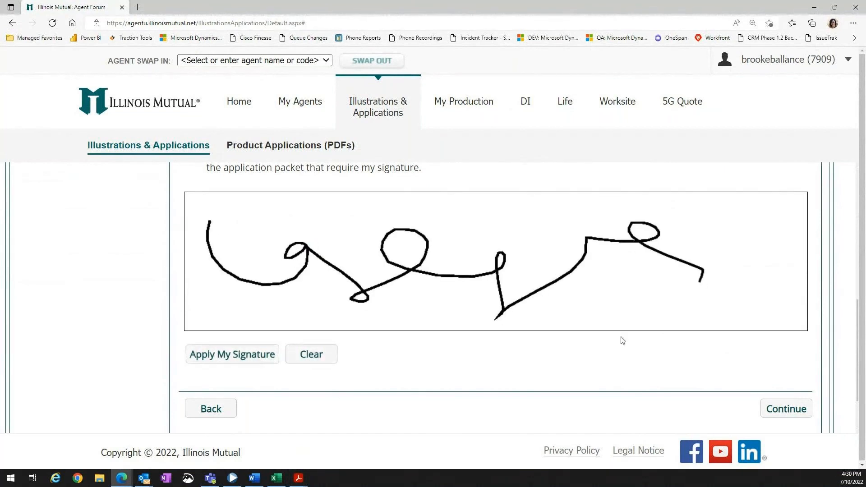
left_click(238, 359)
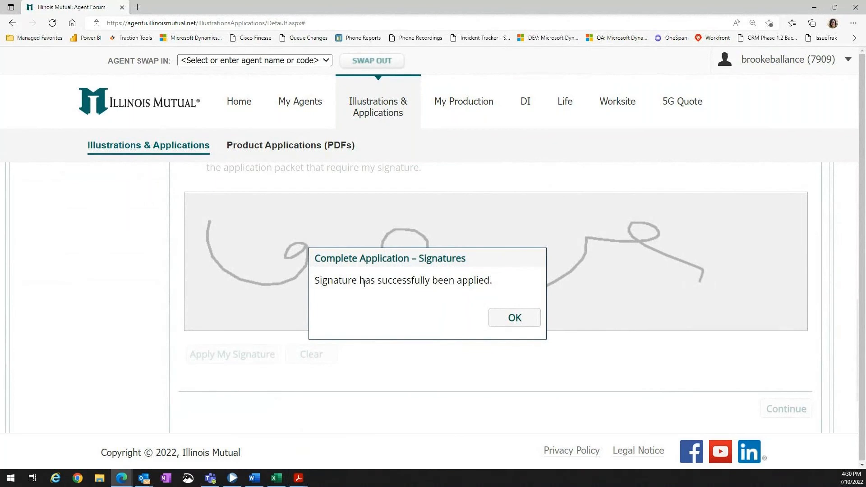
left_click(514, 317)
left_click(794, 409)
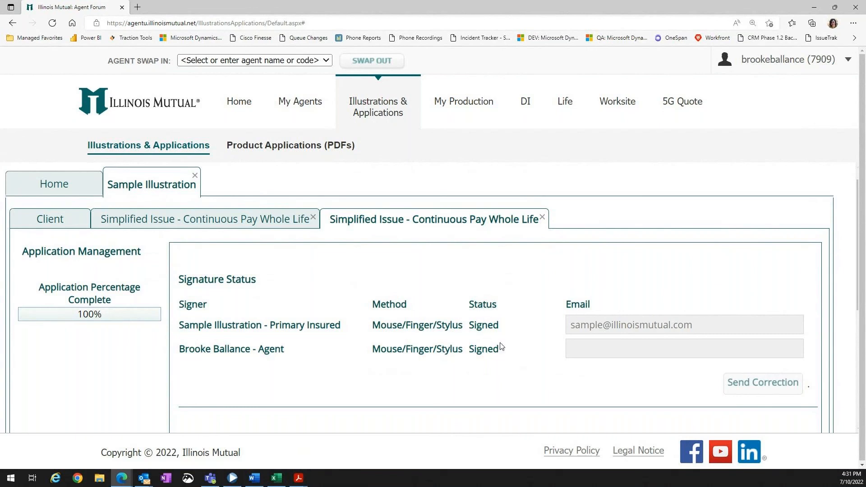
Review the signature status of both signers, submit the signed application and close the dialog that follows.
scroll(495, 350, "down", 3)
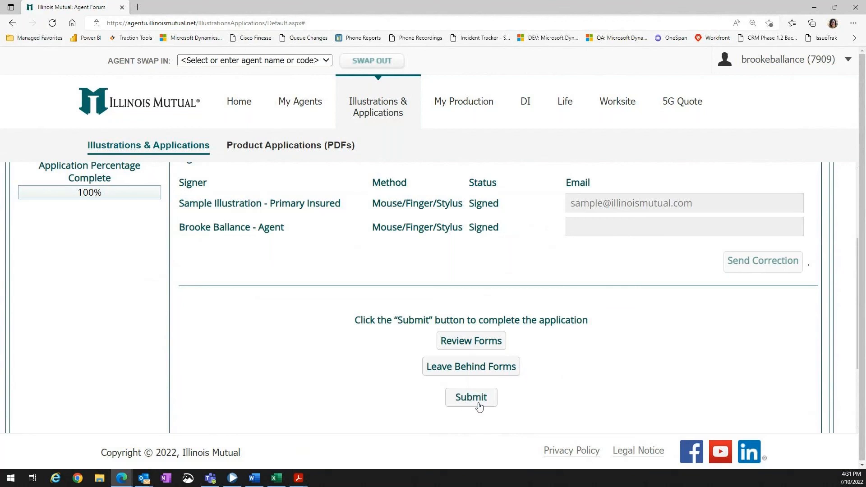
scroll(618, 392, "up", 2)
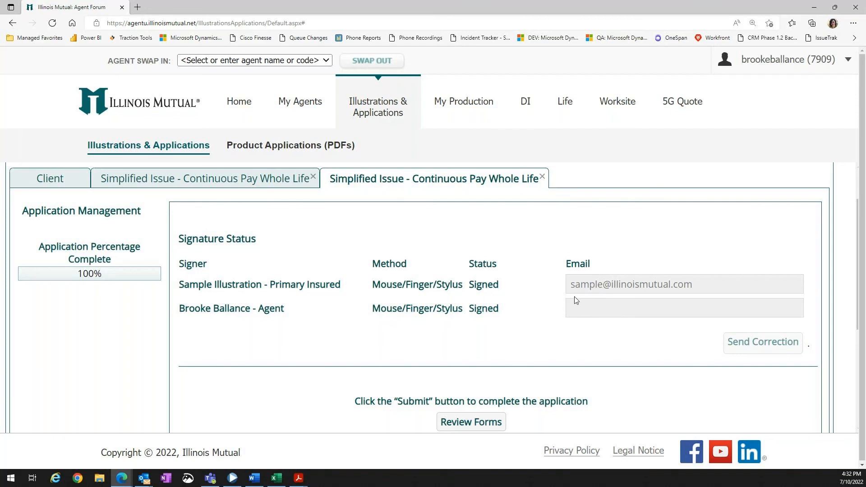
scroll(527, 299, "down", 3)
left_click(469, 365)
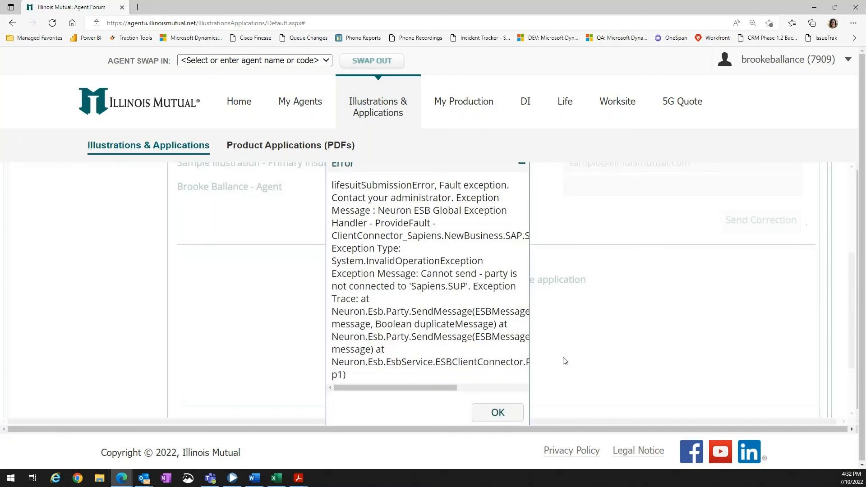
left_click(498, 412)
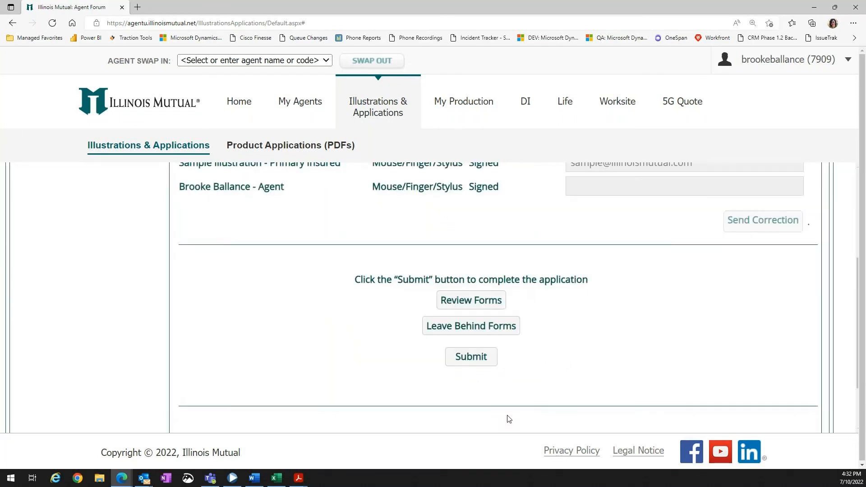
scroll(637, 286, "up", 5)
scroll(640, 292, "up", 1)
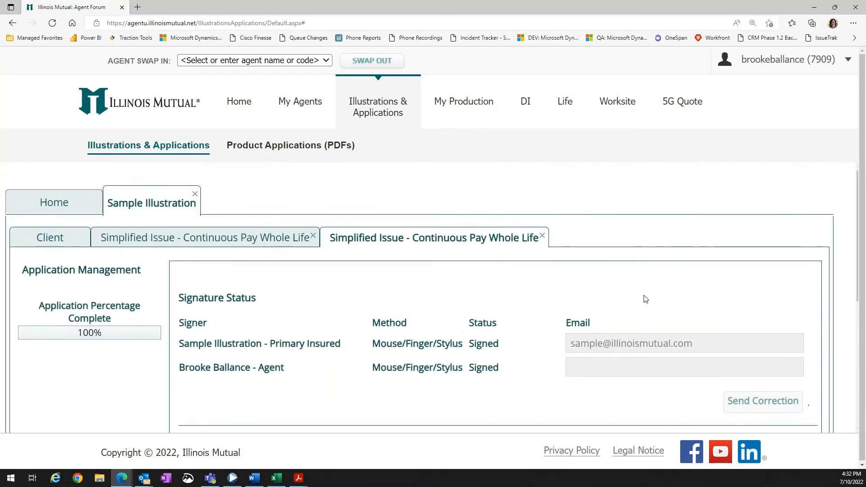